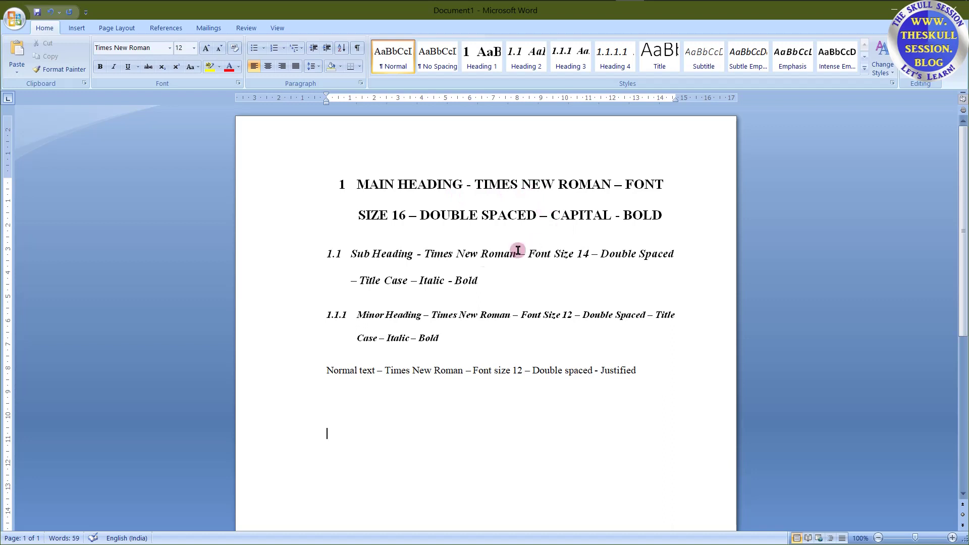
Select 'Title Case' in the sub heading, then place the caret before 'Italic'
{"action": "left_click_drag", "start_coordinate": [360, 280], "coordinate": [410, 282]}
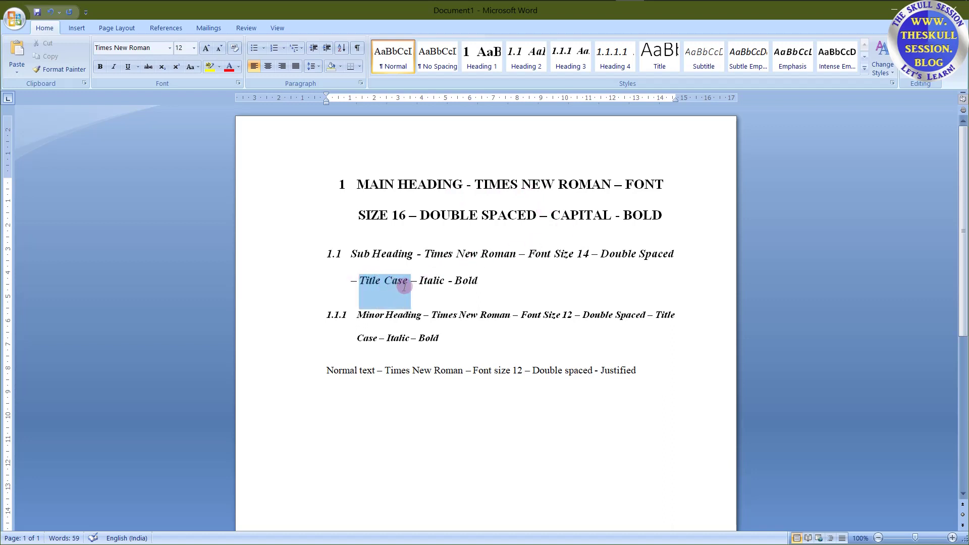
{"action": "left_click", "coordinate": [495, 283]}
{"action": "left_click", "coordinate": [422, 283]}
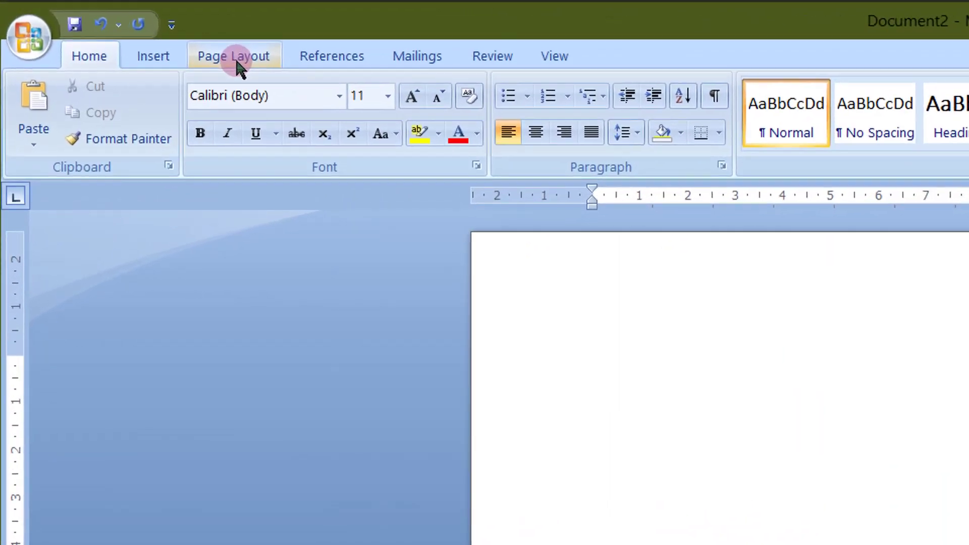
Open Page Setup from Custom Margins to review the 2.54 cm margins
{"action": "left_click", "coordinate": [117, 29]}
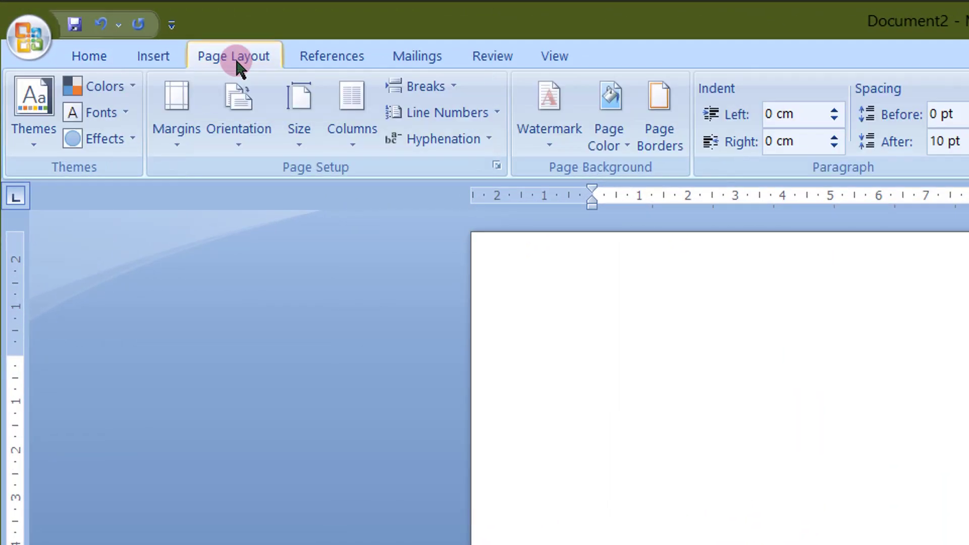
{"action": "left_click", "coordinate": [182, 142]}
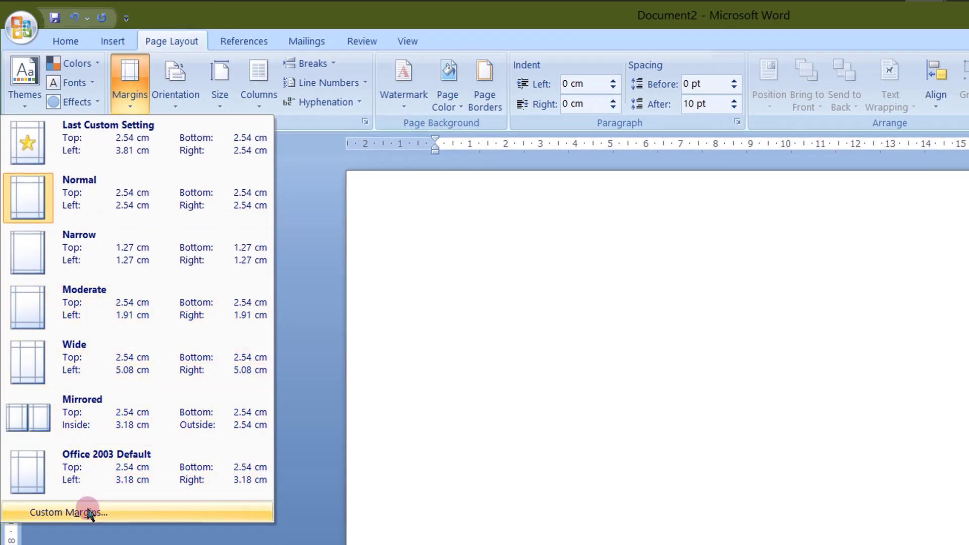
{"action": "left_click", "coordinate": [88, 513]}
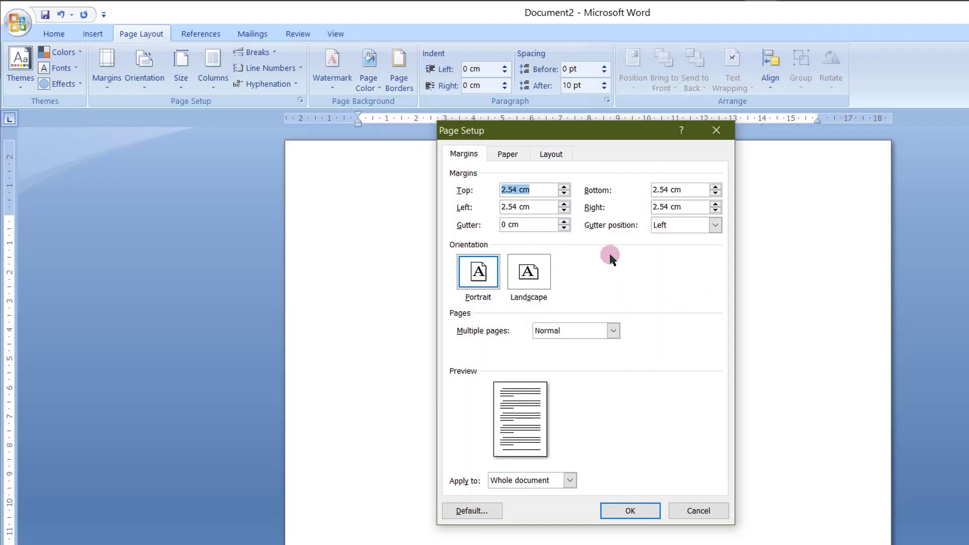
Close Page Setup unchanged and set Word's measurement units to Inches in Advanced options
{"action": "left_click", "coordinate": [716, 131]}
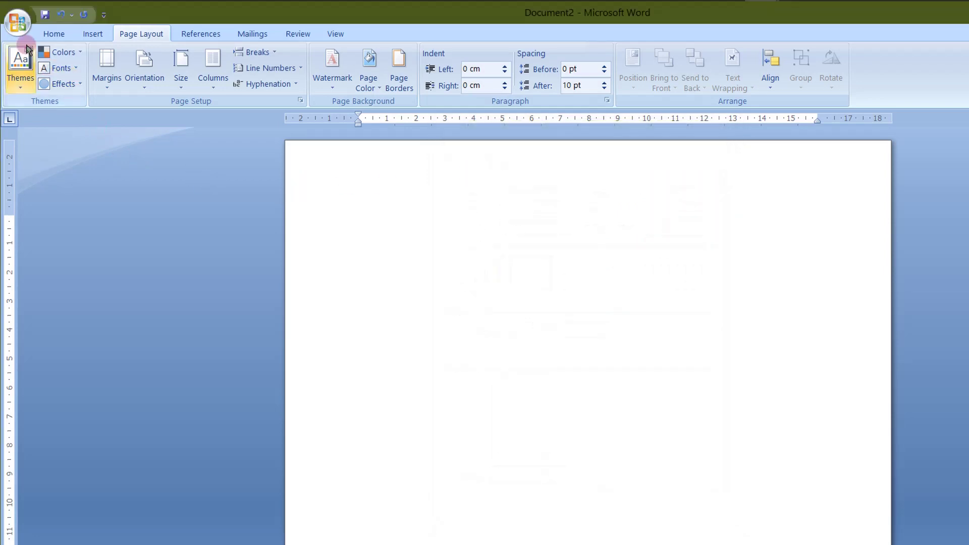
{"action": "left_click", "coordinate": [18, 23]}
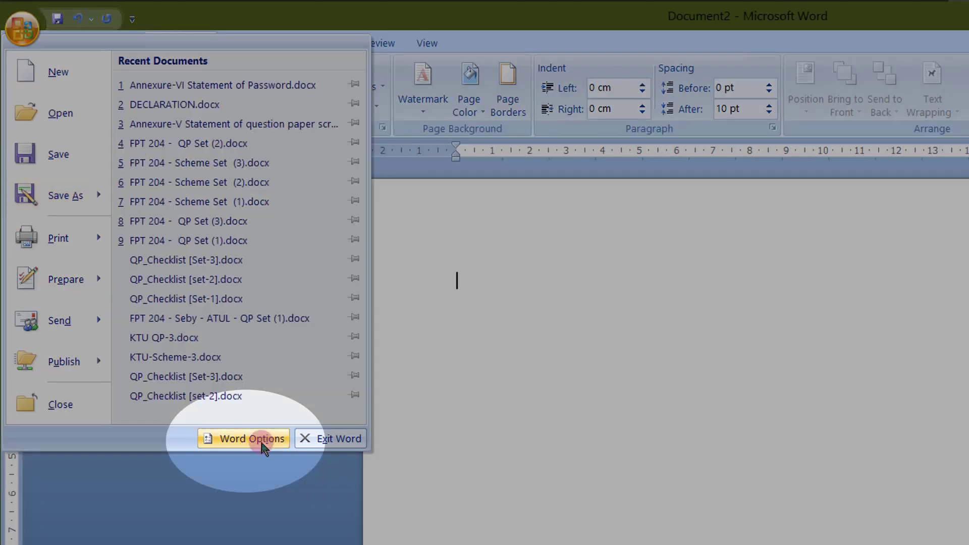
{"action": "left_click", "coordinate": [262, 439]}
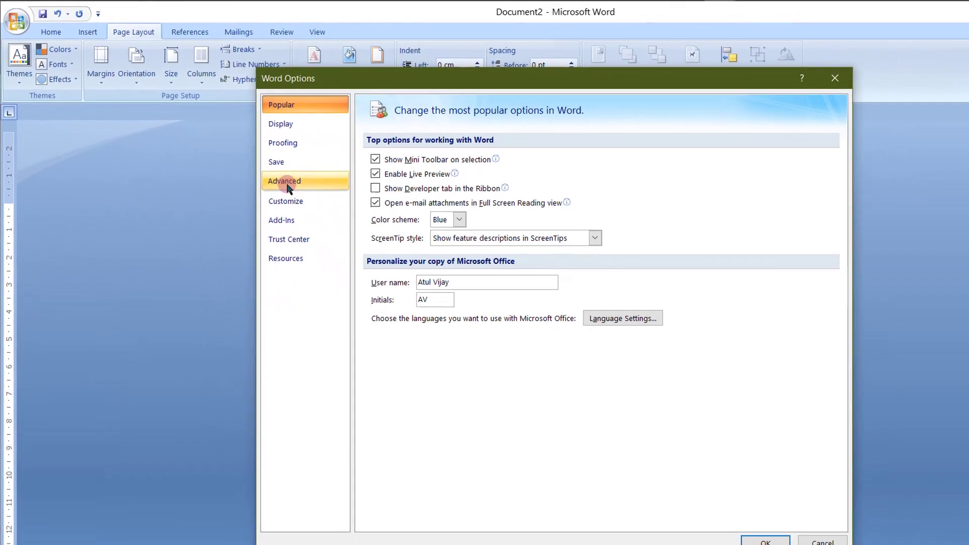
{"action": "left_click", "coordinate": [383, 243]}
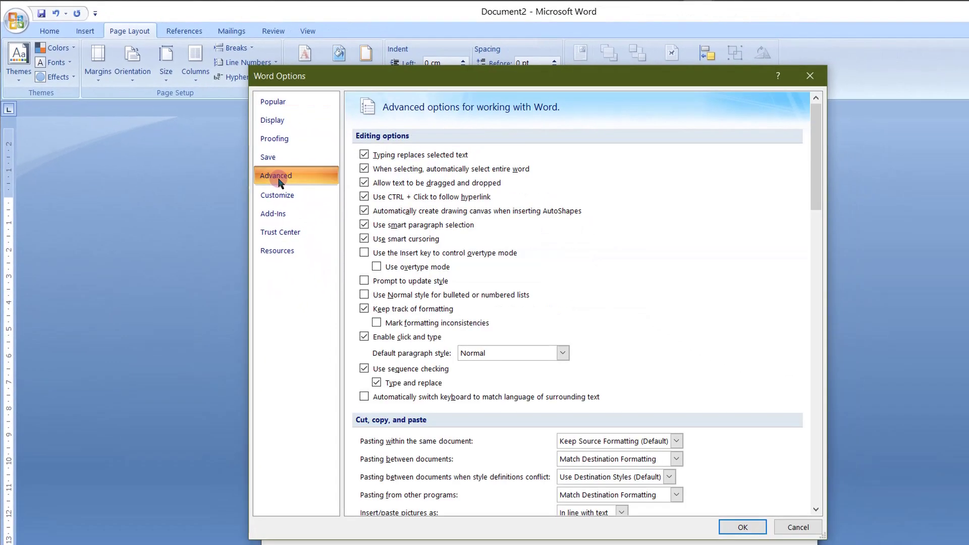
{"action": "scroll", "coordinate": [716, 341], "scroll_direction": "down", "scroll_amount": 15}
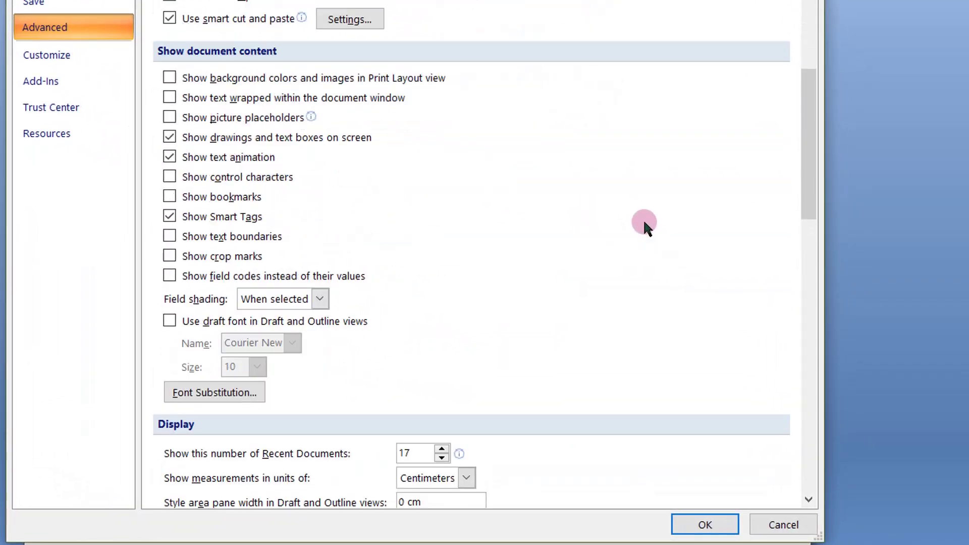
{"action": "scroll", "coordinate": [644, 223], "scroll_direction": "down", "scroll_amount": 1}
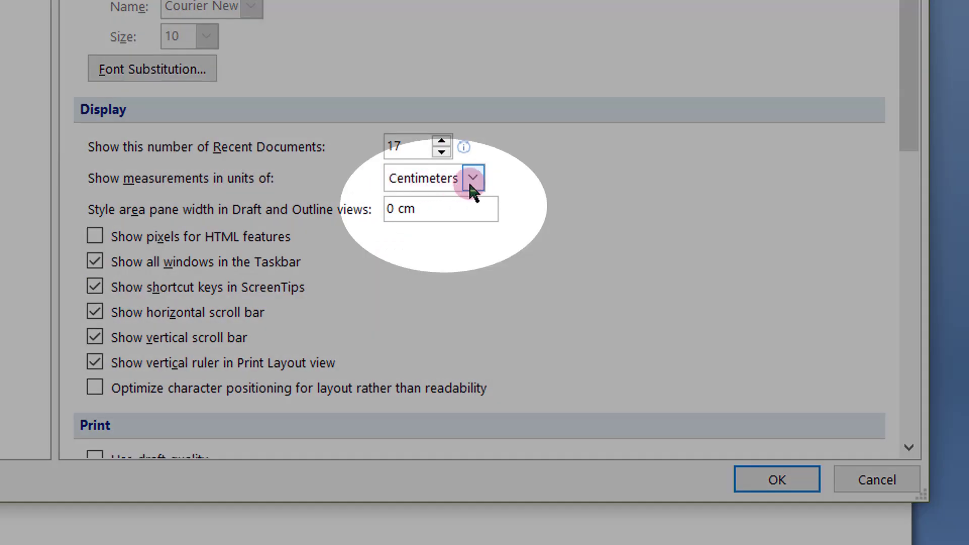
{"action": "left_click", "coordinate": [471, 182]}
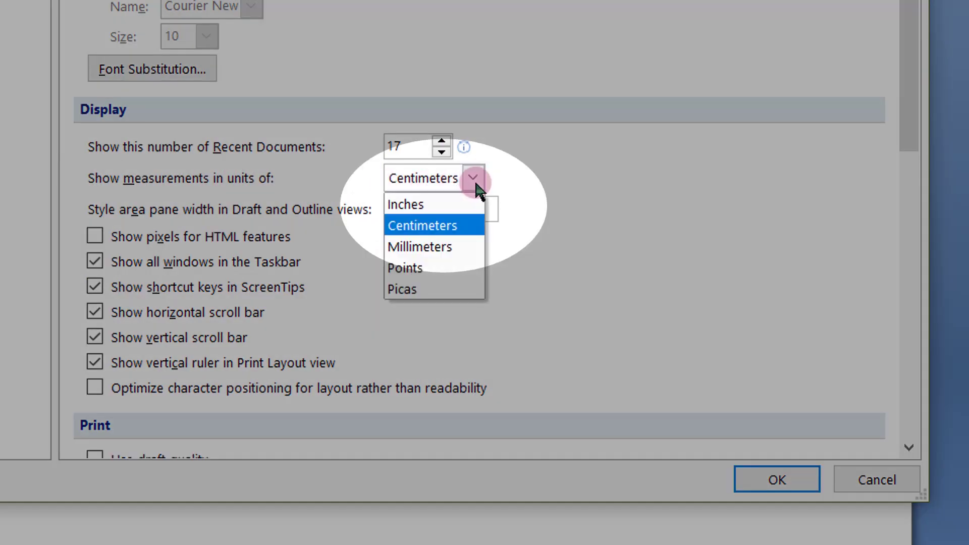
{"action": "left_click", "coordinate": [425, 203]}
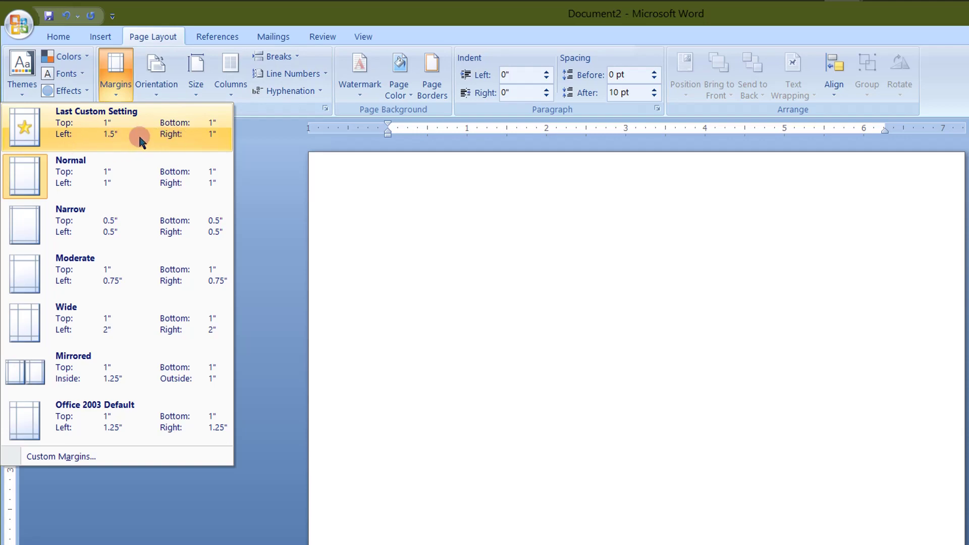
Set custom margins to 1.5" left and 1" top, bottom and right
{"action": "left_click", "coordinate": [72, 462]}
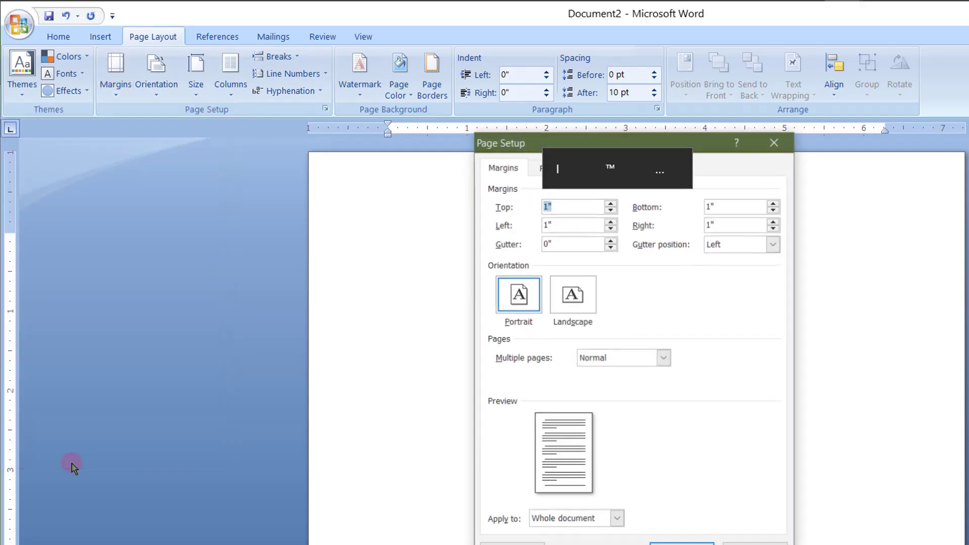
{"action": "left_click", "coordinate": [543, 223]}
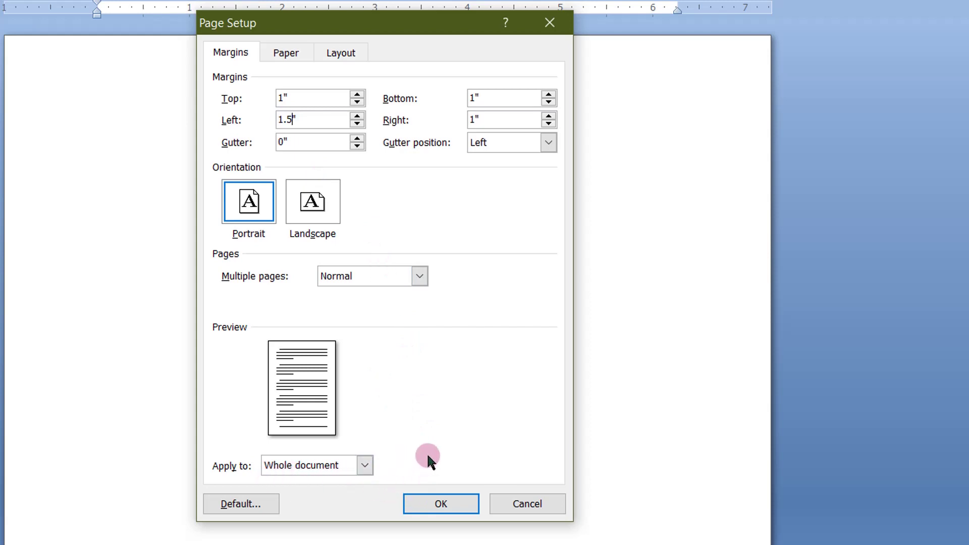
{"action": "left_click", "coordinate": [434, 504]}
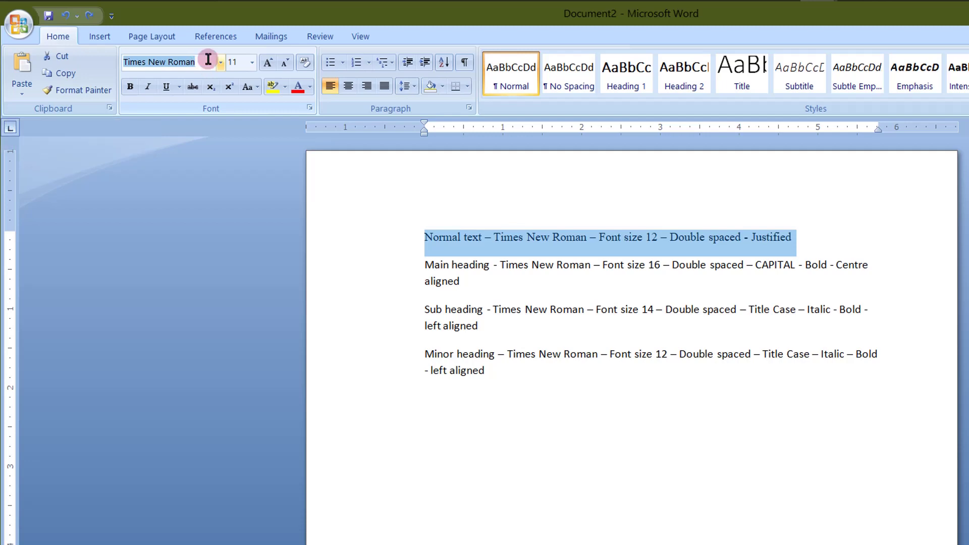
Format the first line as Times New Roman 12, with wider line spacing and justified
{"action": "left_click", "coordinate": [220, 62]}
{"action": "left_click", "coordinate": [96, 191]}
{"action": "left_click", "coordinate": [266, 63]}
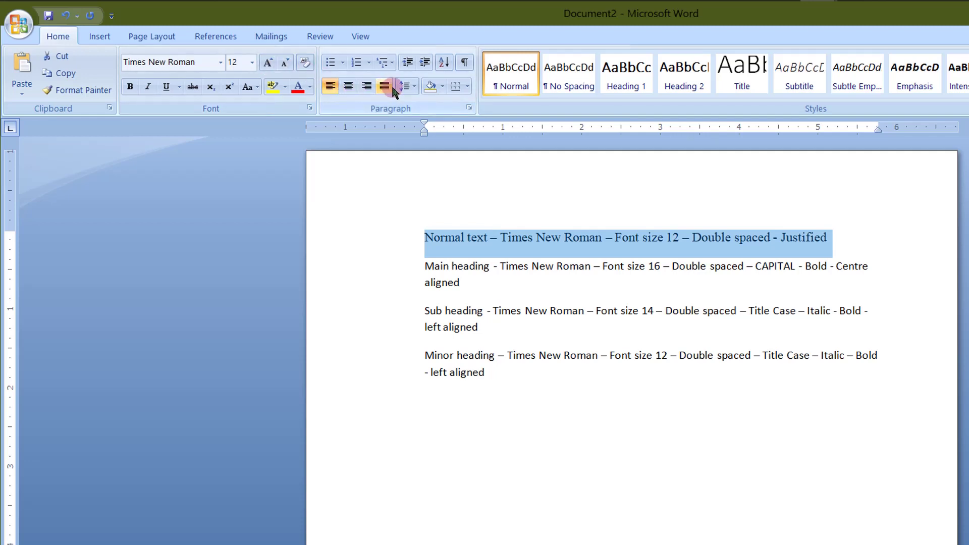
{"action": "left_click", "coordinate": [405, 86]}
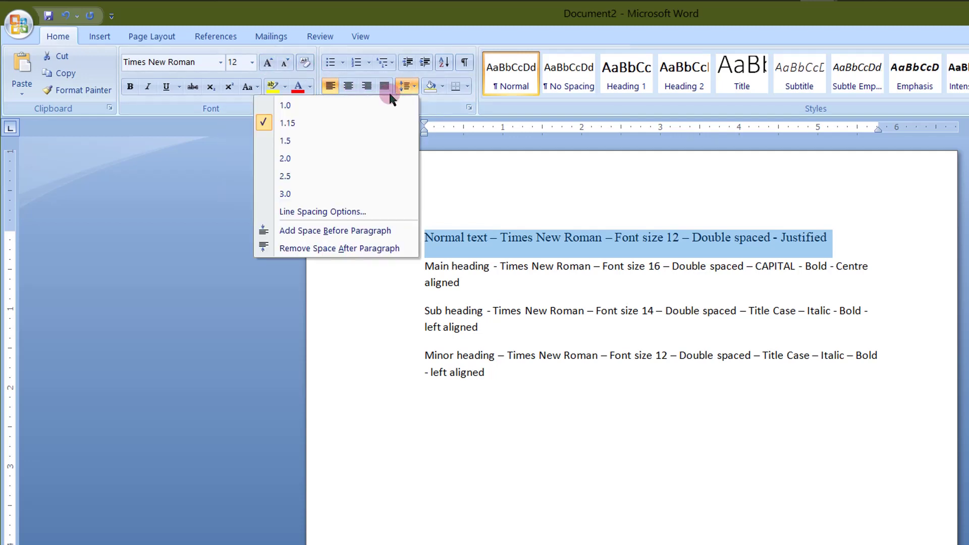
{"action": "left_click", "coordinate": [303, 142]}
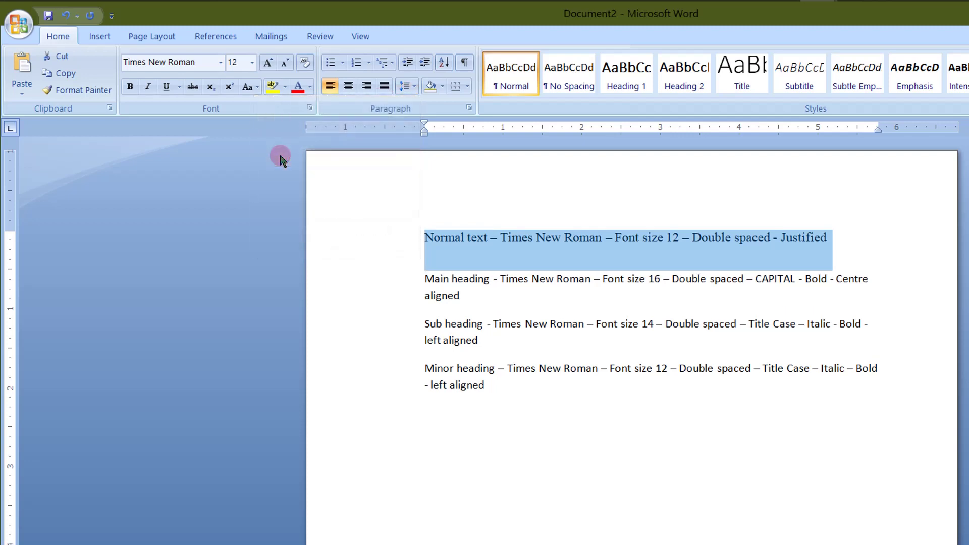
{"action": "left_click", "coordinate": [384, 89]}
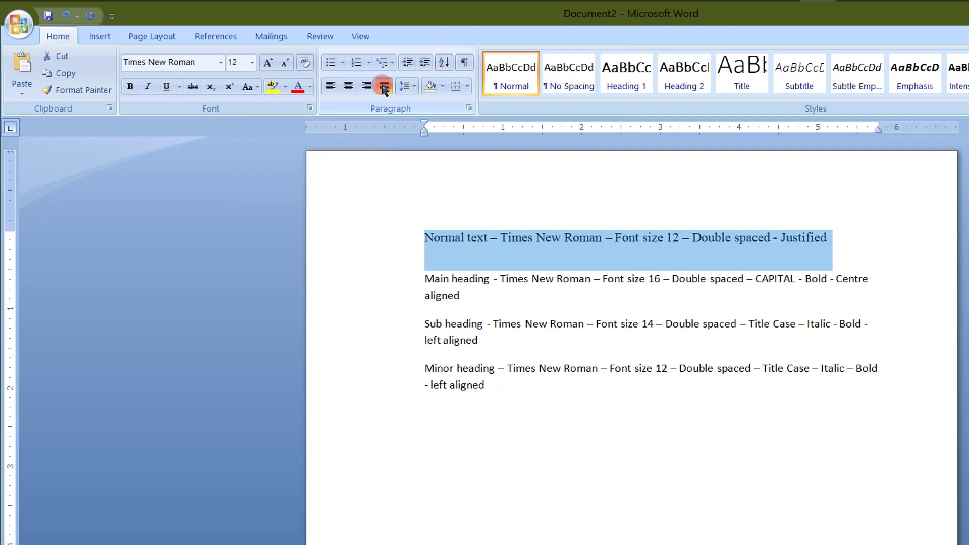
Update the Normal style to match the formatted first line
{"action": "right_click", "coordinate": [499, 84]}
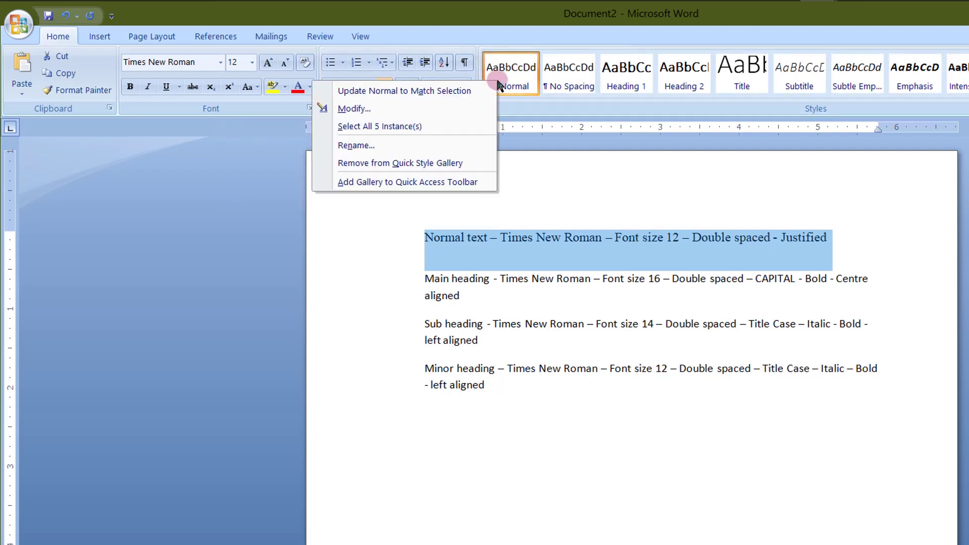
{"action": "left_click", "coordinate": [466, 92]}
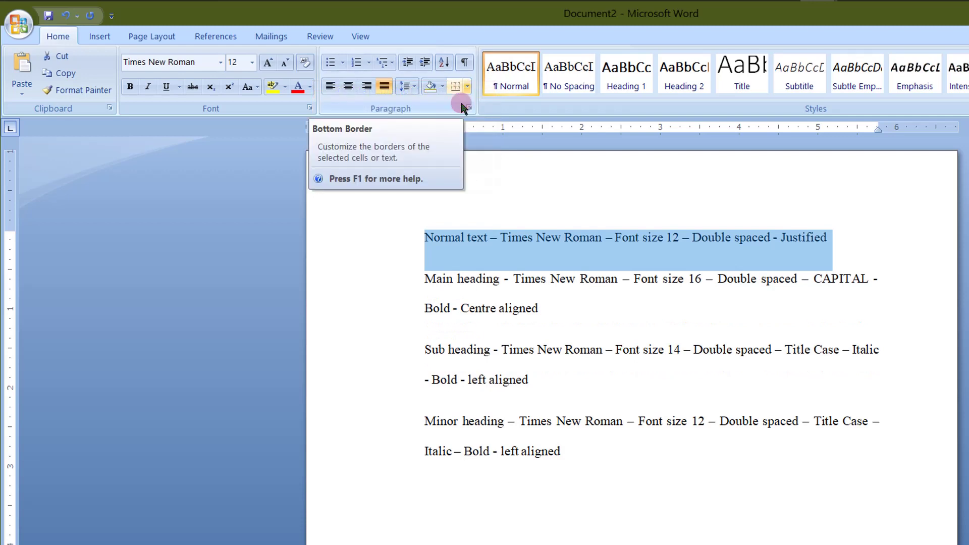
{"action": "left_click", "coordinate": [550, 281]}
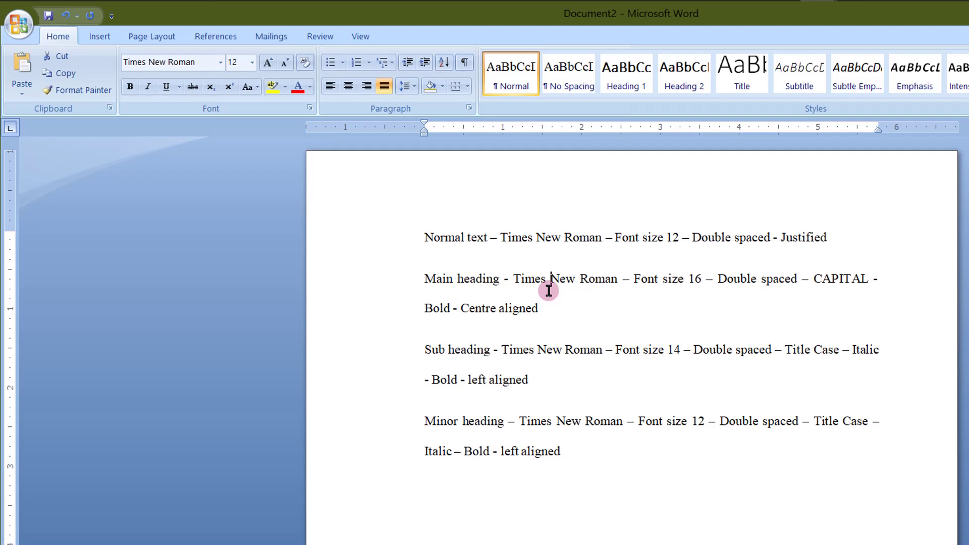
Make the main heading 16 pt, uppercase, bold and centred, then update Heading 1 to match
{"action": "left_click_drag", "start_coordinate": [550, 280], "coordinate": [553, 305]}
{"action": "left_click", "coordinate": [432, 308]}
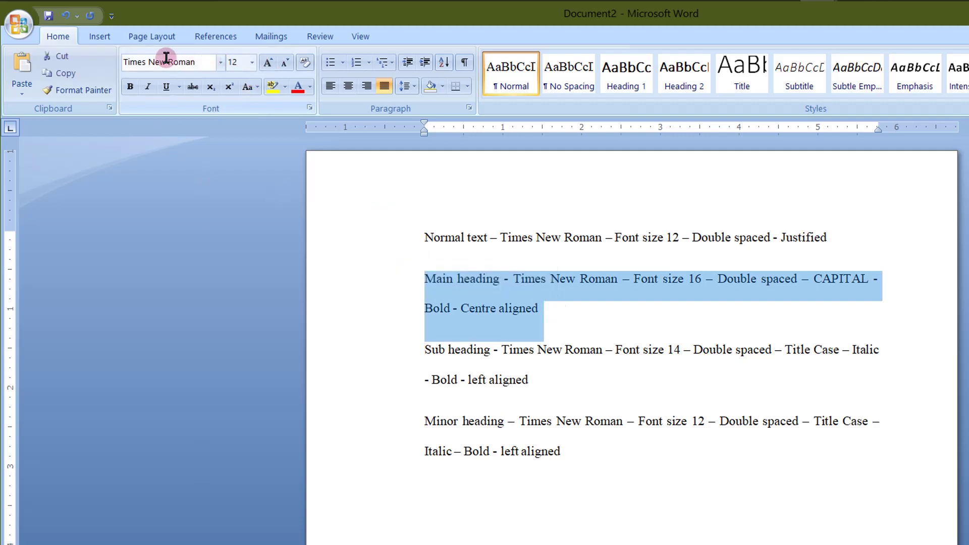
{"action": "left_click", "coordinate": [267, 63]}
{"action": "left_click", "coordinate": [268, 63]}
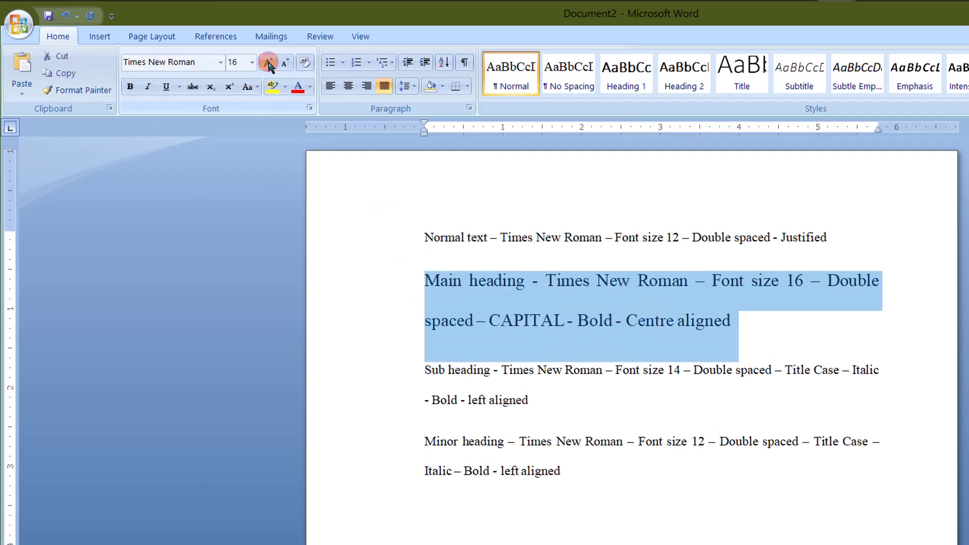
{"action": "left_click", "coordinate": [268, 63]}
{"action": "left_click", "coordinate": [281, 64]}
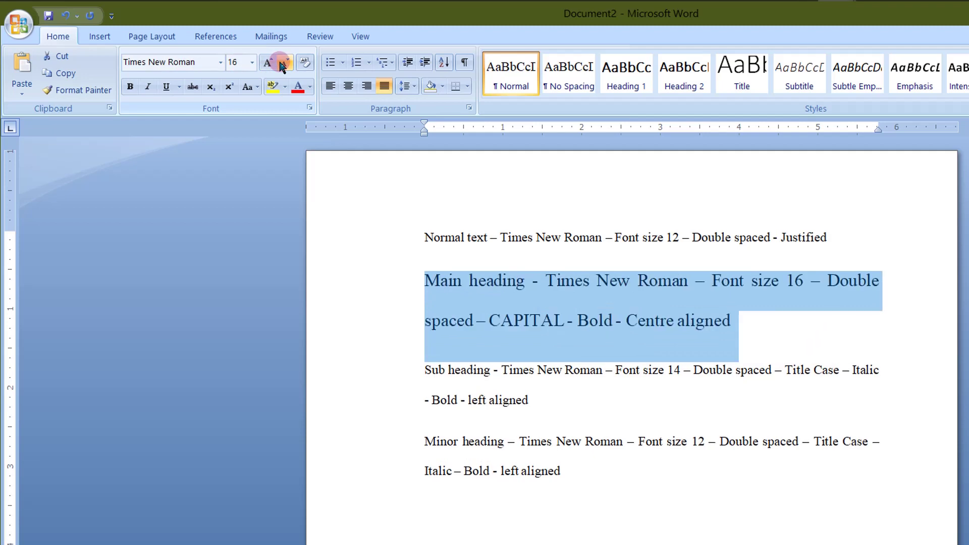
{"action": "left_click", "coordinate": [259, 87]}
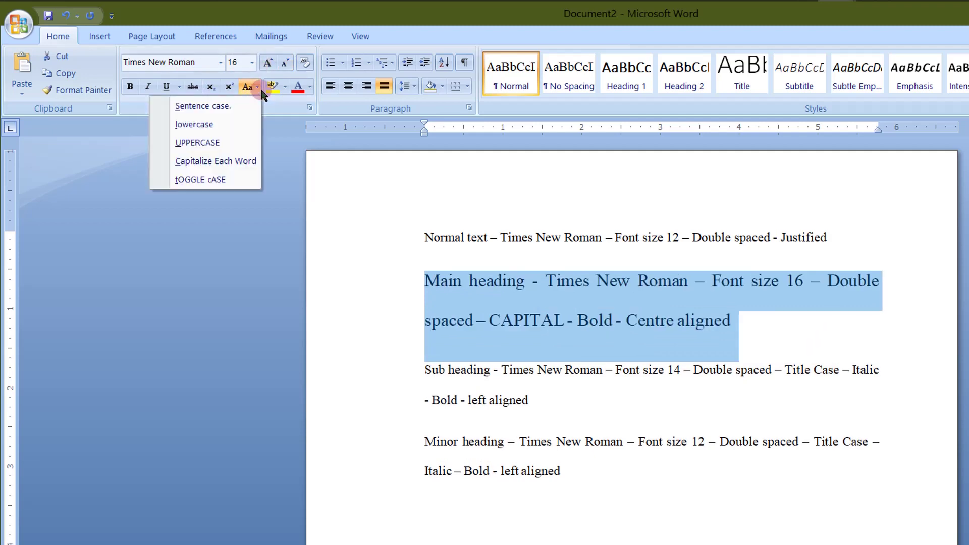
{"action": "left_click", "coordinate": [220, 149]}
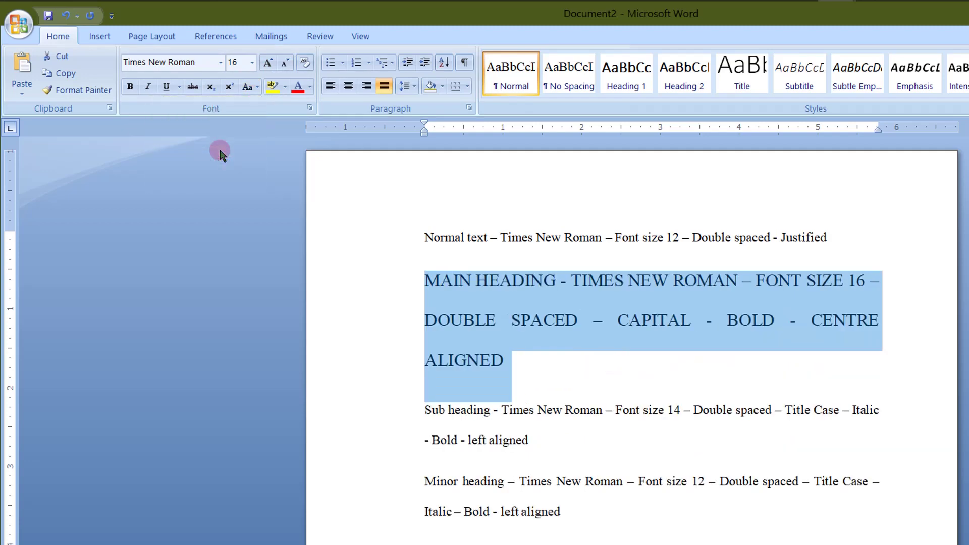
{"action": "left_click", "coordinate": [130, 87]}
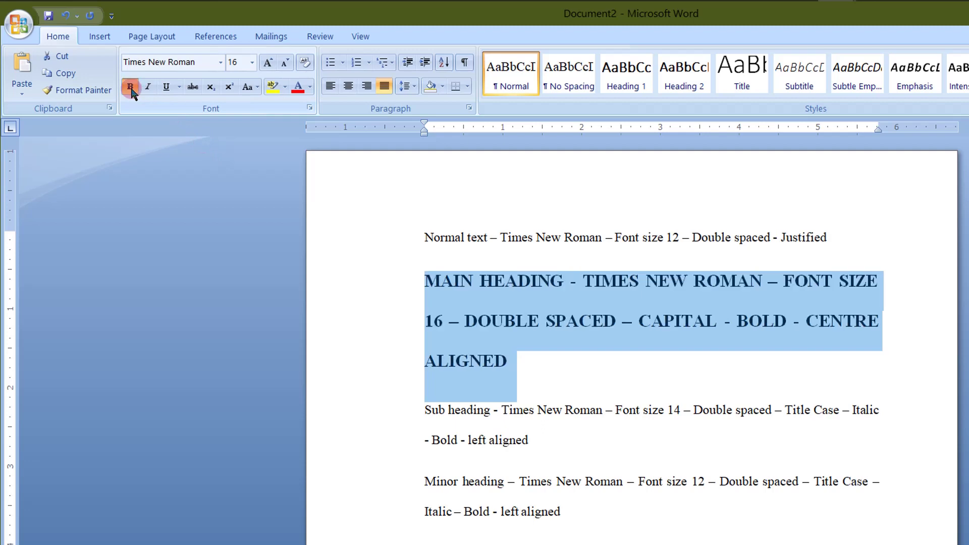
{"action": "left_click", "coordinate": [348, 87]}
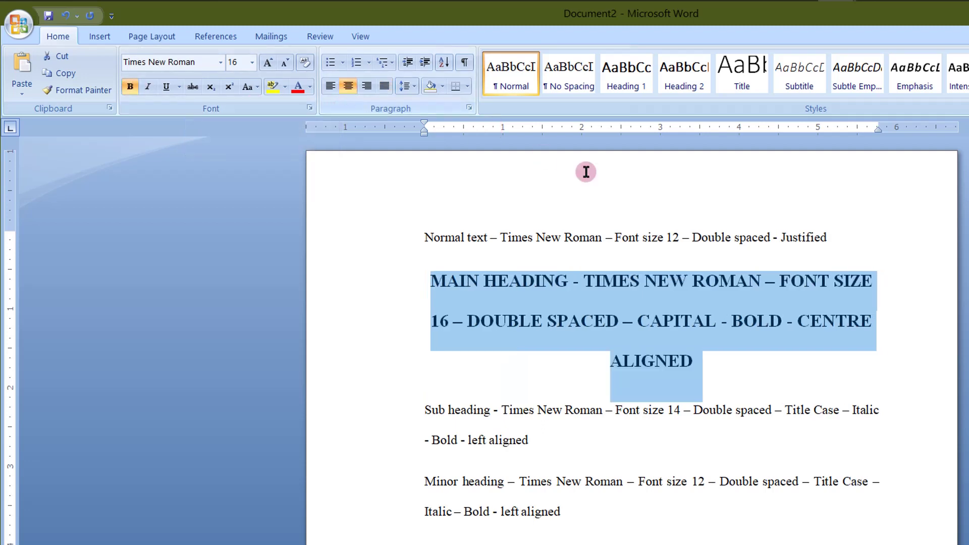
{"action": "right_click", "coordinate": [631, 86]}
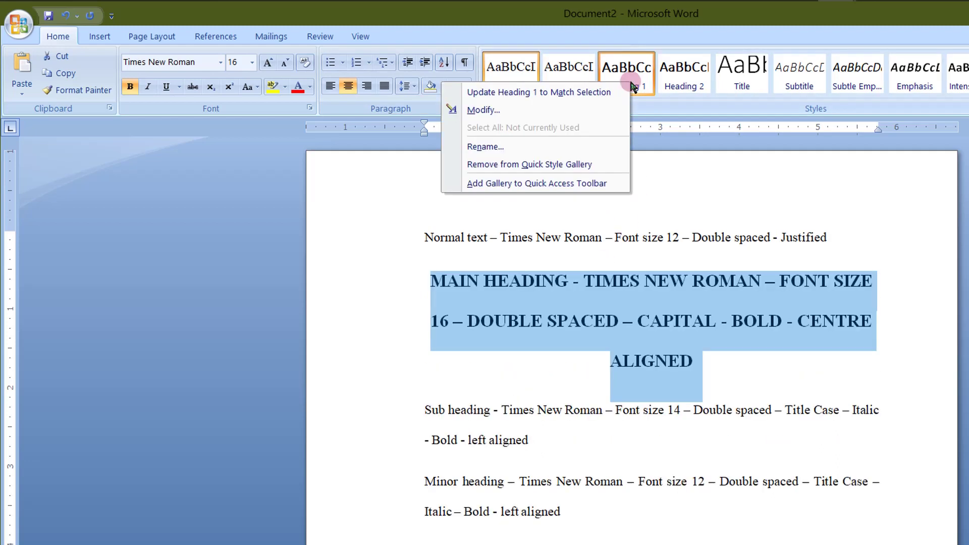
{"action": "left_click", "coordinate": [553, 92]}
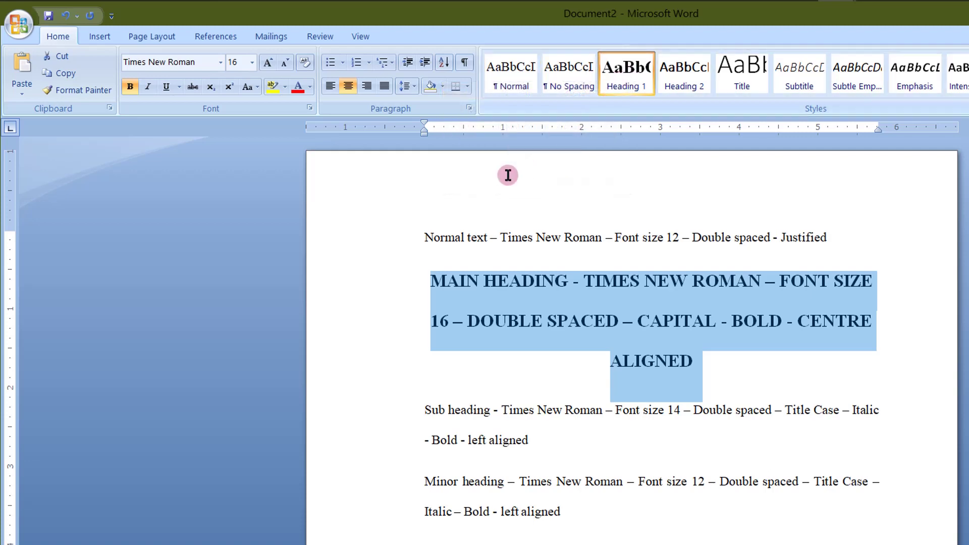
Set the sub heading to 14 pt with double line spacing
{"action": "left_click", "coordinate": [422, 413]}
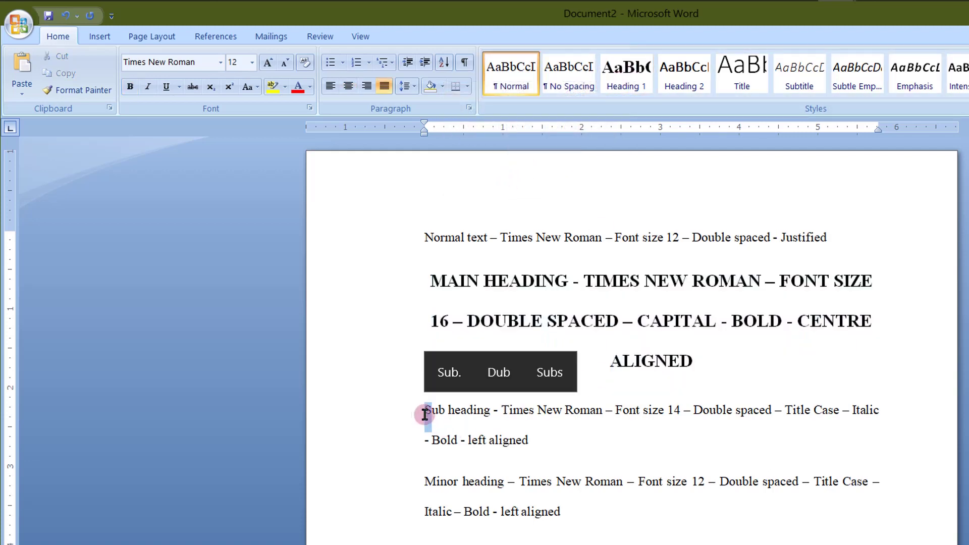
{"action": "left_click_drag", "start_coordinate": [425, 414], "coordinate": [567, 434]}
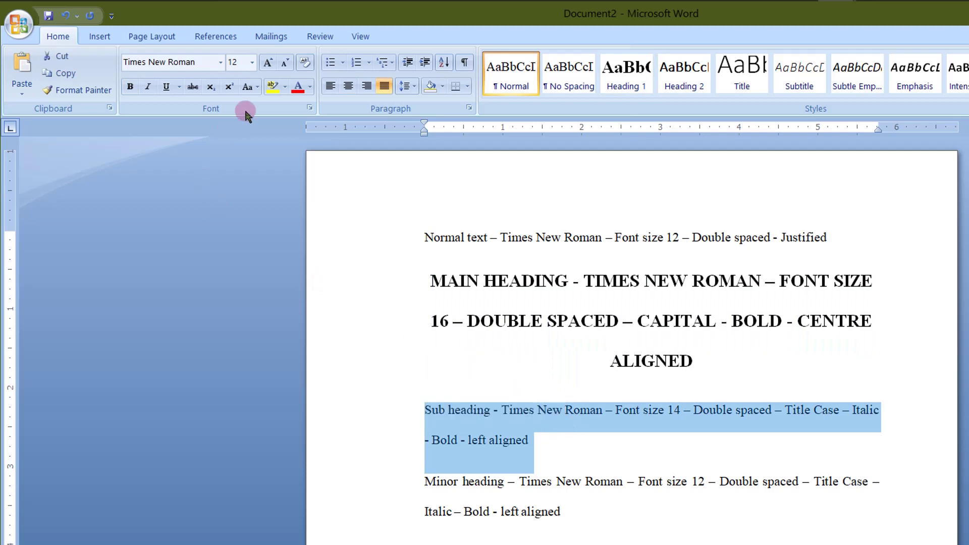
{"action": "left_click", "coordinate": [273, 61]}
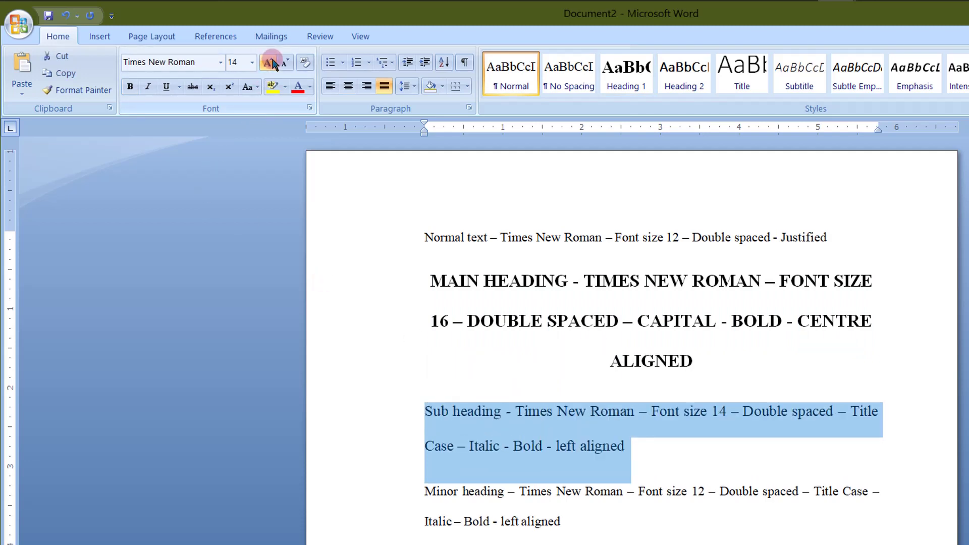
{"action": "left_click", "coordinate": [405, 86]}
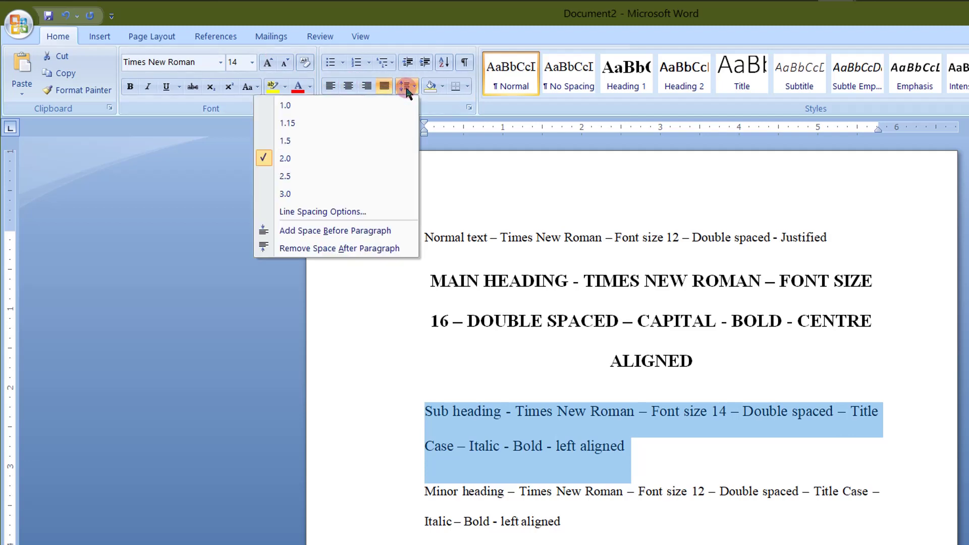
{"action": "left_click", "coordinate": [277, 158]}
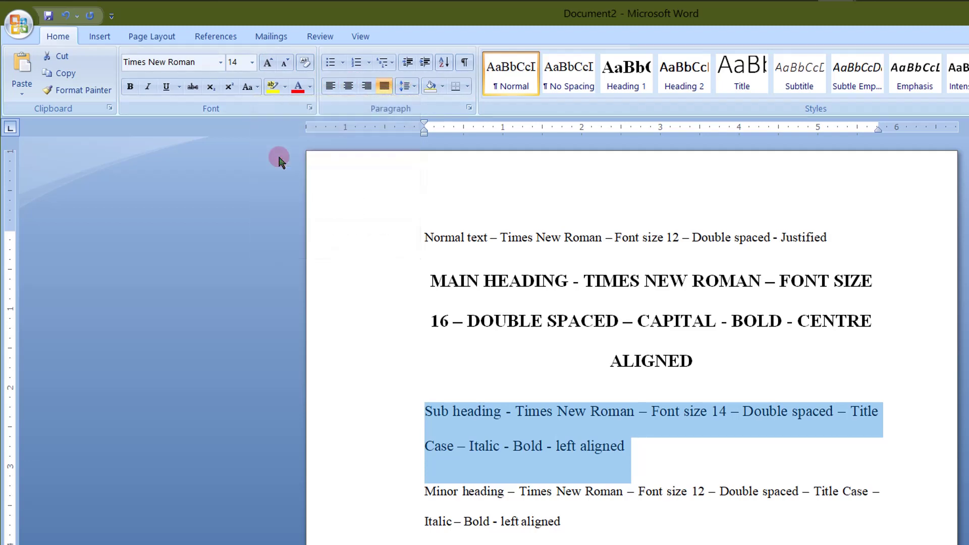
Make the sub heading title case, bold italic and left-aligned, then update Heading 2 to match
{"action": "left_click", "coordinate": [257, 87]}
{"action": "left_click", "coordinate": [243, 160]}
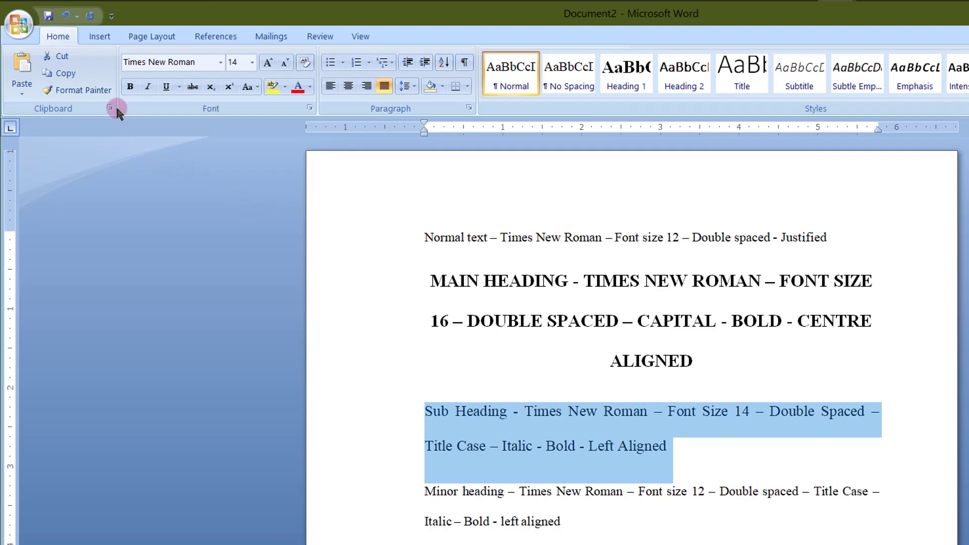
{"action": "left_click", "coordinate": [147, 87]}
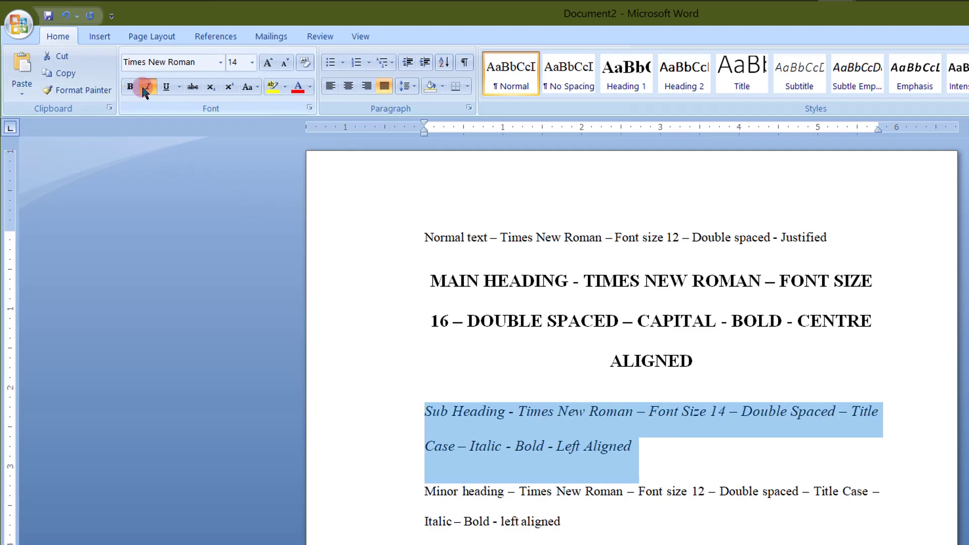
{"action": "left_click", "coordinate": [129, 88]}
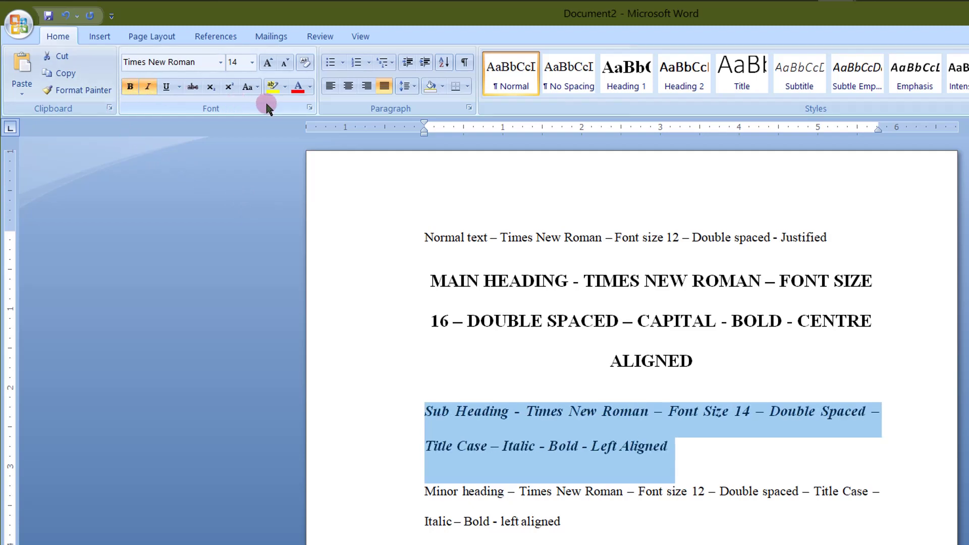
{"action": "left_click", "coordinate": [330, 92]}
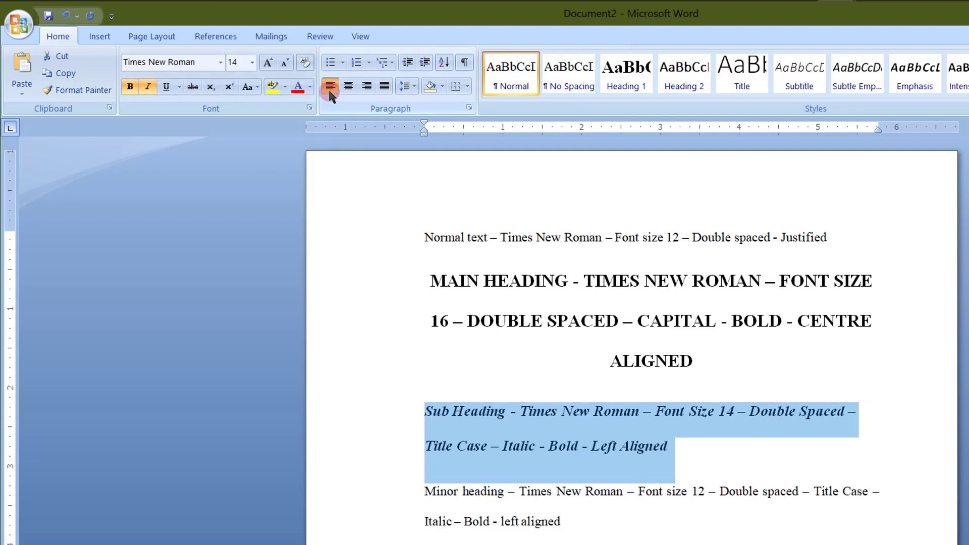
{"action": "right_click", "coordinate": [686, 80]}
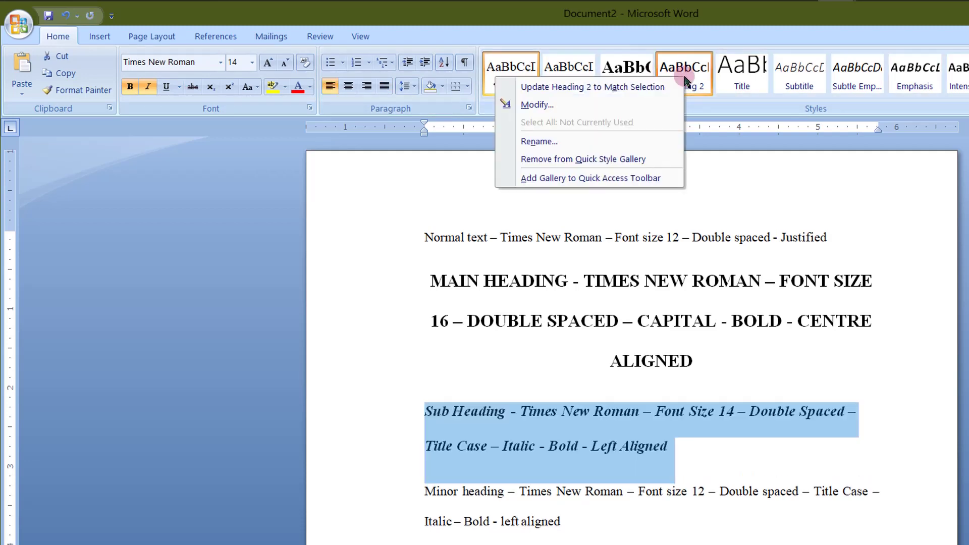
{"action": "left_click", "coordinate": [656, 87]}
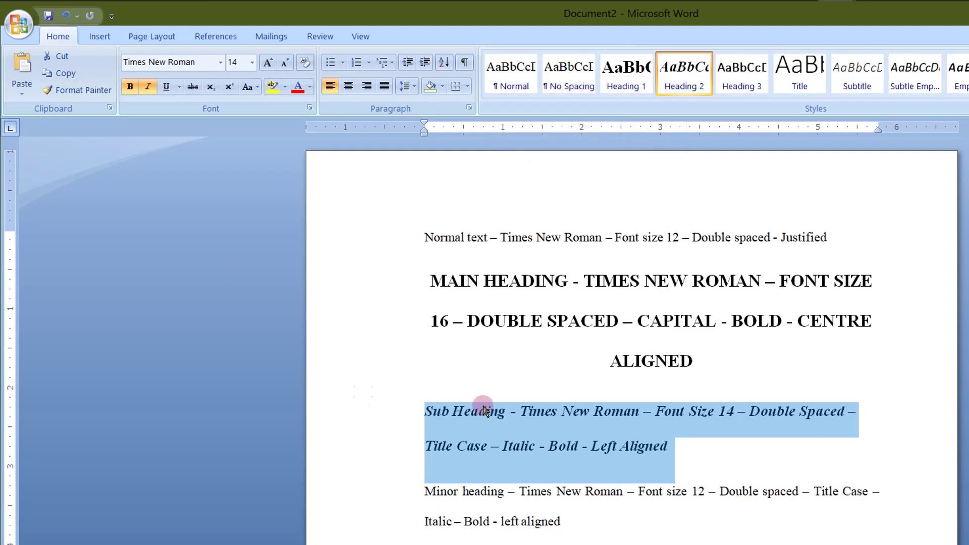
Make the minor heading title case, bold italic and left-aligned, then update Heading 3 to match
{"action": "left_click_drag", "start_coordinate": [417, 488], "coordinate": [561, 519]}
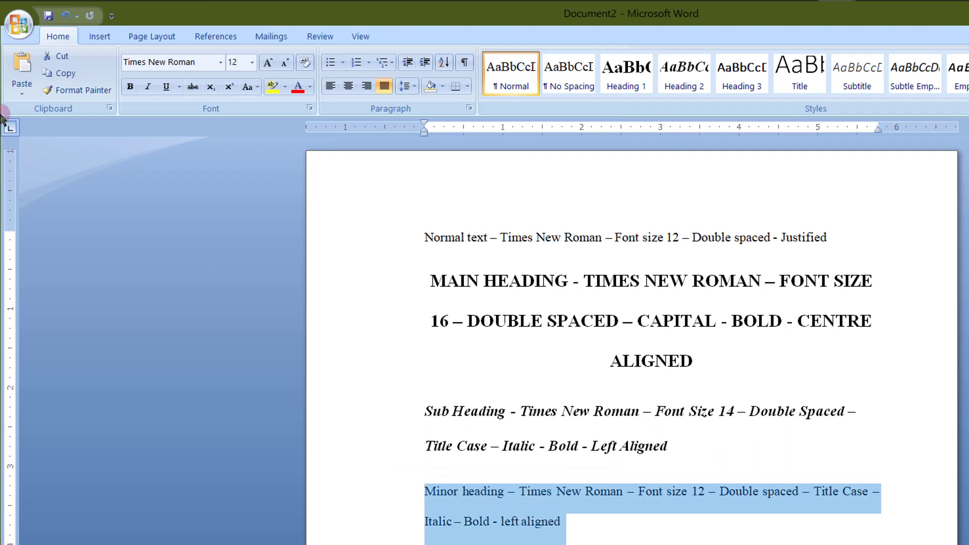
{"action": "left_click", "coordinate": [254, 92]}
{"action": "left_click", "coordinate": [224, 160]}
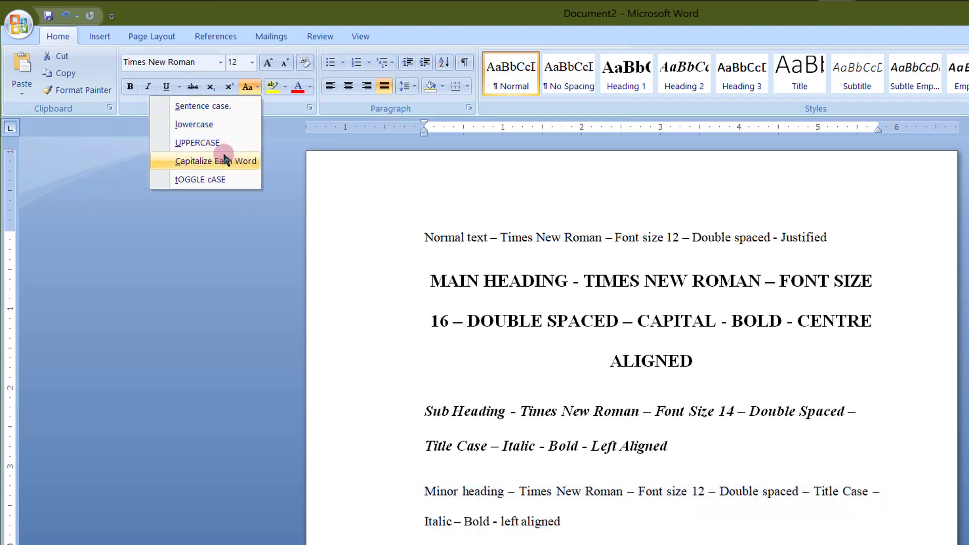
{"action": "left_click", "coordinate": [148, 88]}
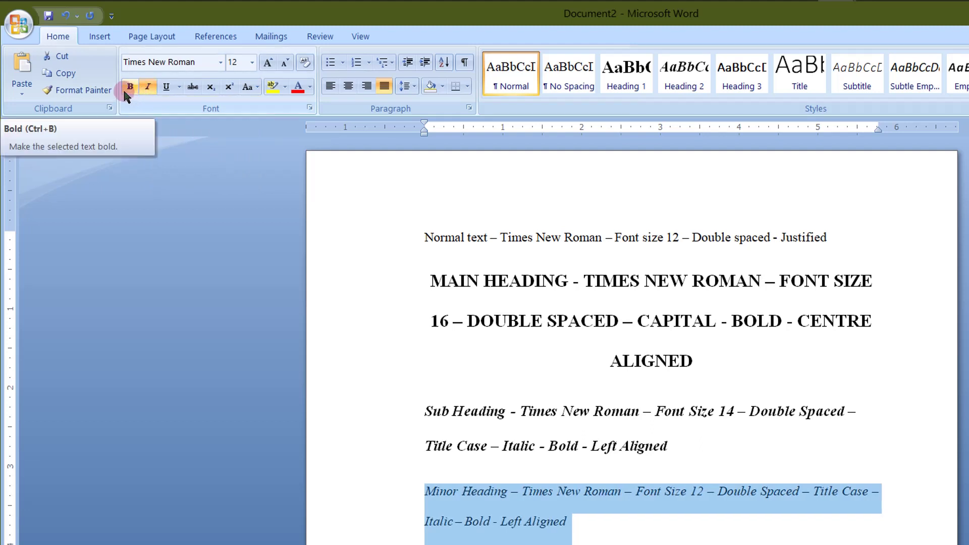
{"action": "left_click", "coordinate": [126, 92]}
{"action": "left_click", "coordinate": [334, 93]}
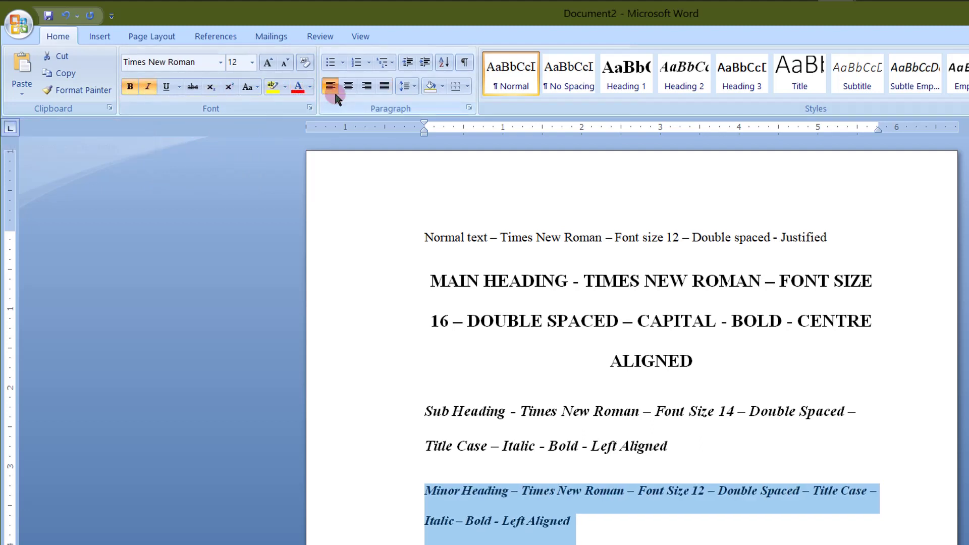
{"action": "right_click", "coordinate": [748, 79]}
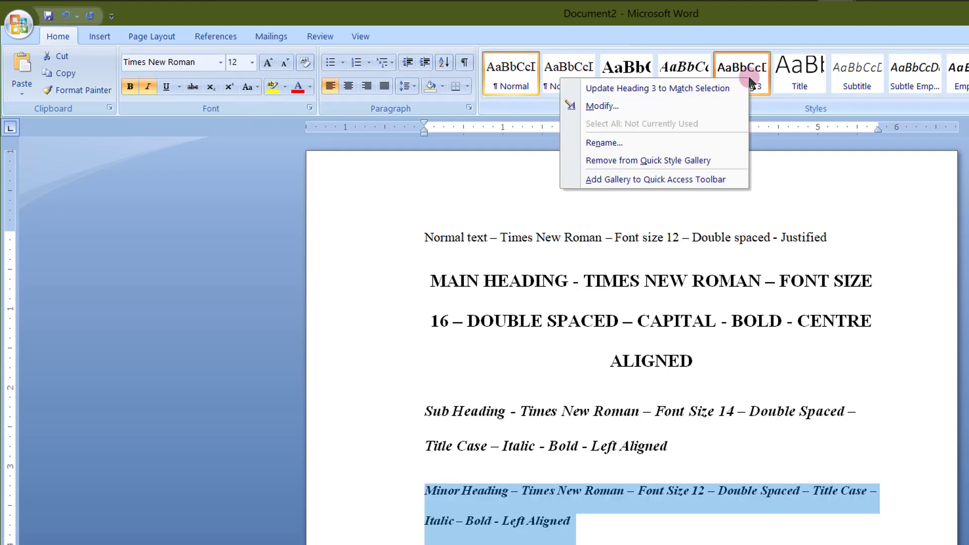
{"action": "left_click", "coordinate": [698, 89]}
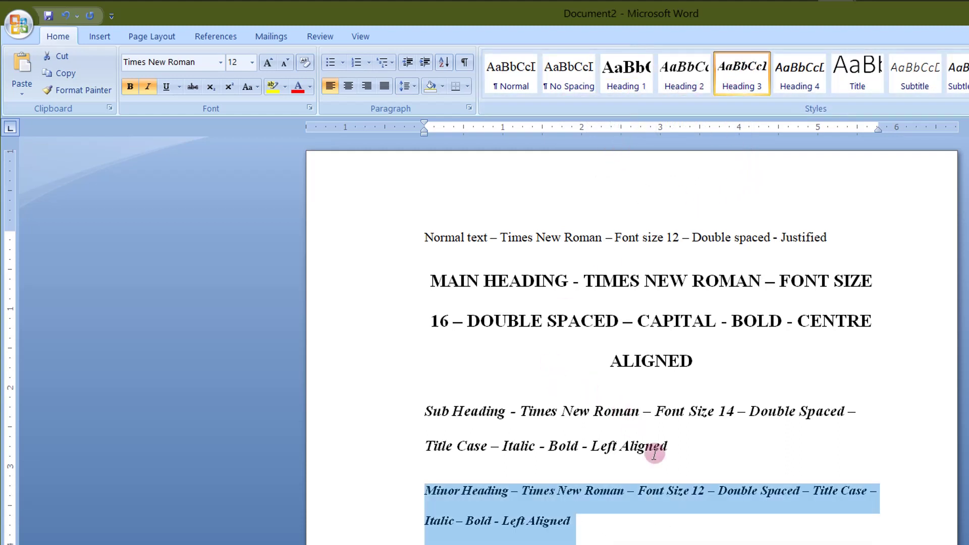
Apply the 1 / 1.1 / 1.1.1 multilevel heading list to the headings
{"action": "left_click", "coordinate": [668, 478]}
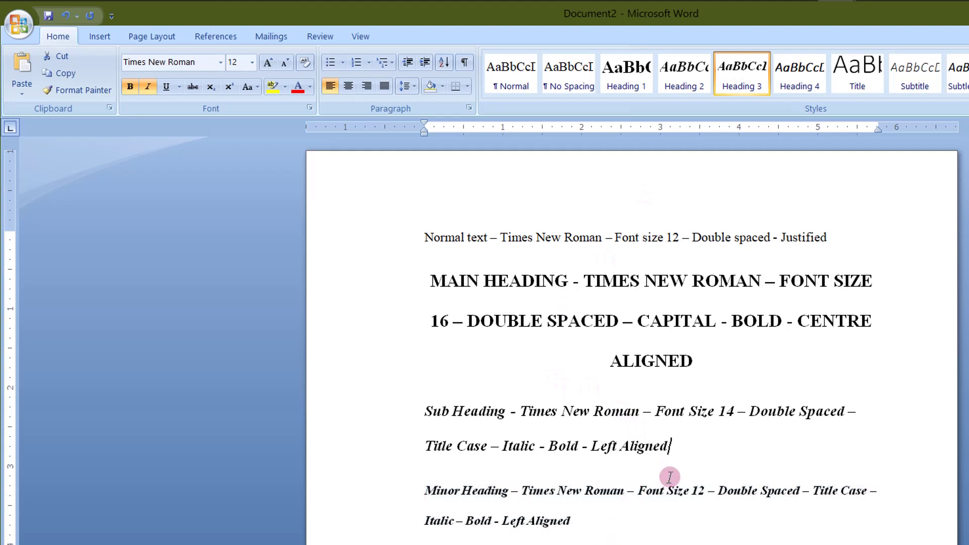
{"action": "left_click", "coordinate": [413, 286]}
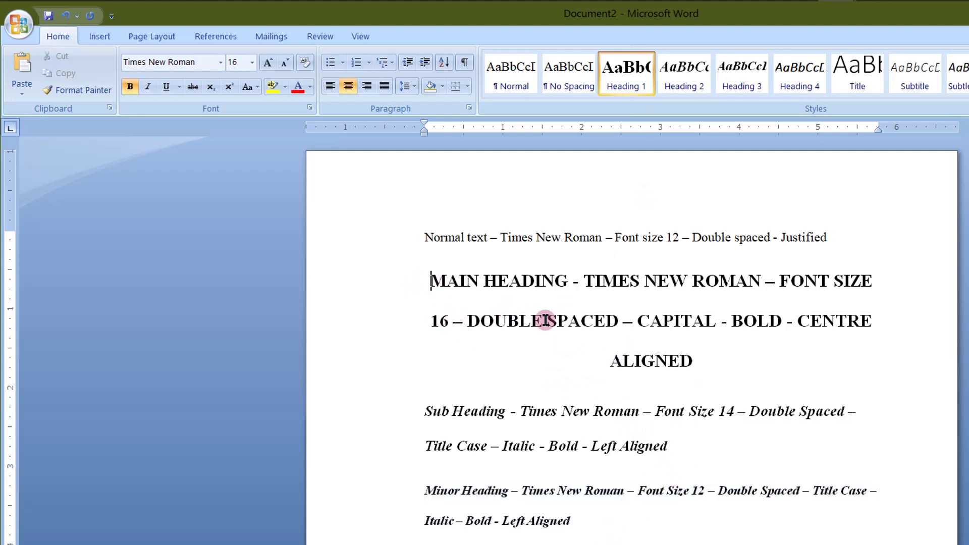
{"action": "left_click", "coordinate": [390, 62]}
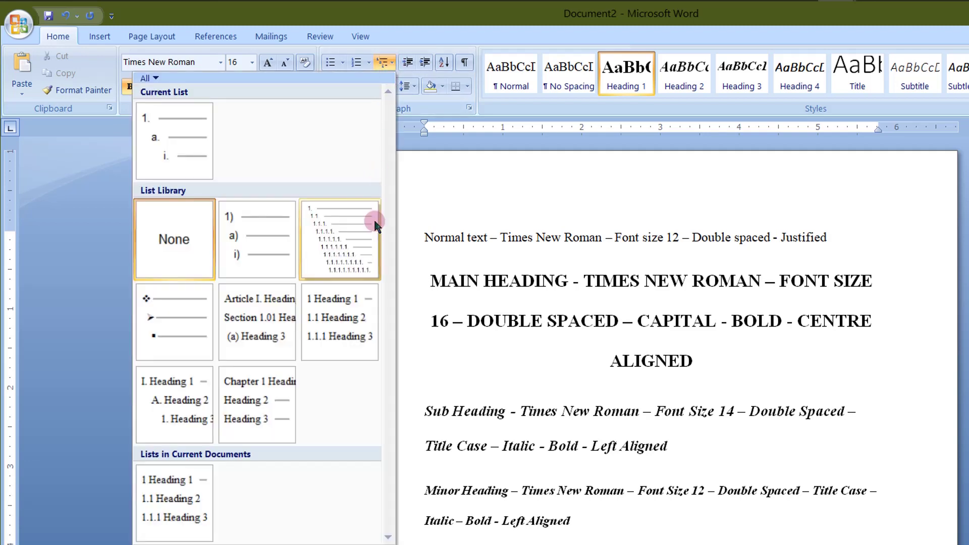
{"action": "left_click", "coordinate": [358, 329]}
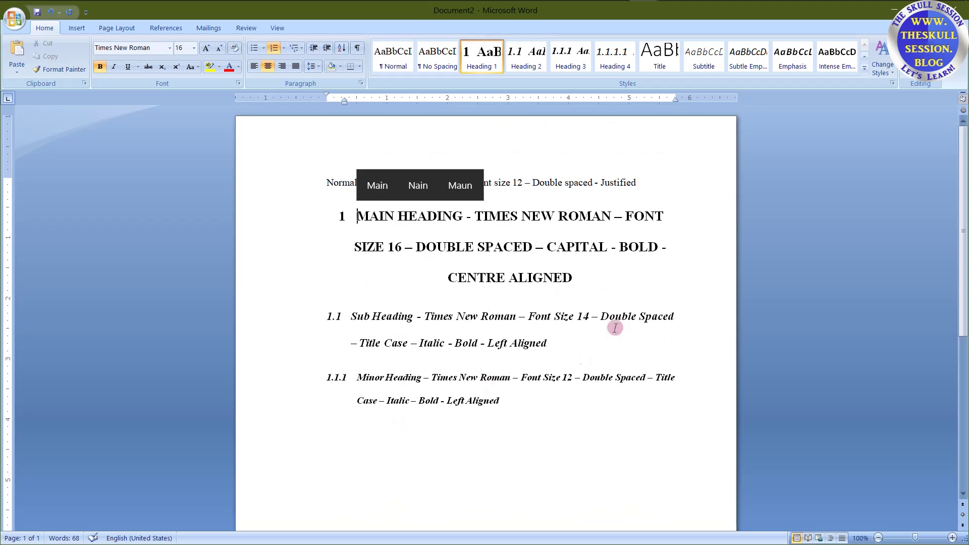
Retitle the headings 'Introduction' and 'The Need For The Research'
{"action": "left_click_drag", "start_coordinate": [358, 218], "coordinate": [588, 272]}
{"action": "type", "text": "Introduction"}
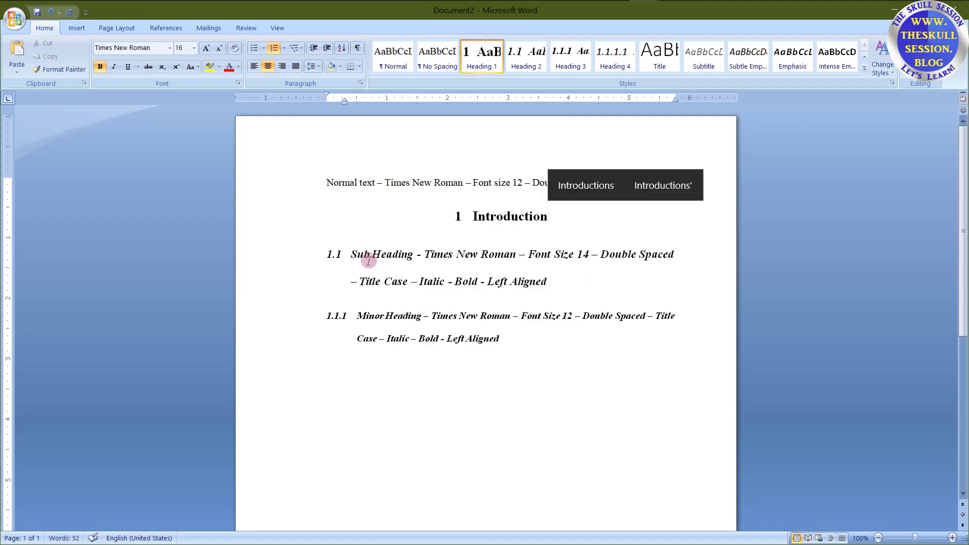
{"action": "left_click_drag", "start_coordinate": [358, 253], "coordinate": [548, 282]}
{"action": "type", "text": "The need for the research"}
{"action": "left_click_drag", "start_coordinate": [492, 259], "coordinate": [349, 260]}
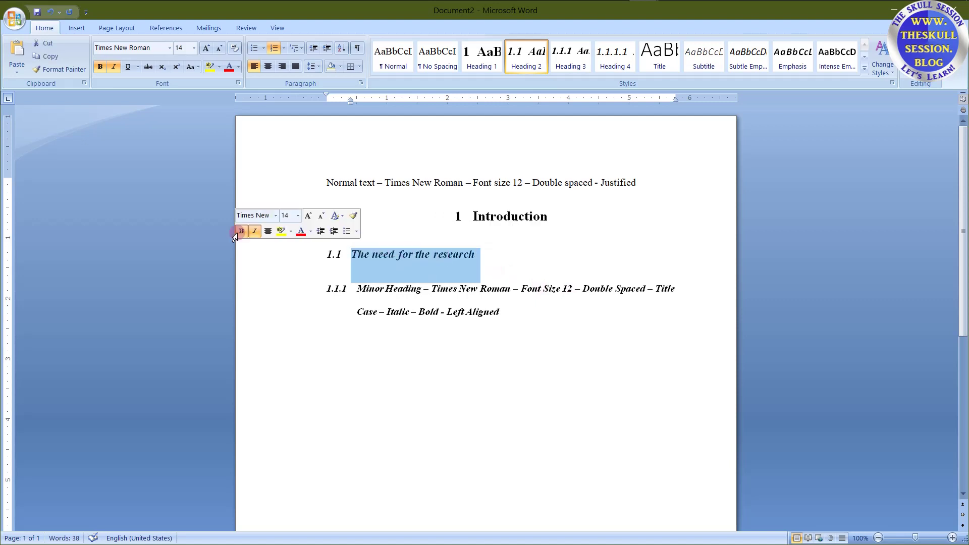
{"action": "left_click", "coordinate": [191, 67]}
{"action": "left_click", "coordinate": [175, 124]}
Rename the minor heading 'Objectives' and add the line 'The research objectives are:'
{"action": "triple_click", "coordinate": [504, 309]}
{"action": "type", "text": "Objectives"}
{"action": "key", "text": "Return"}
{"action": "type", "text": "The research object"}
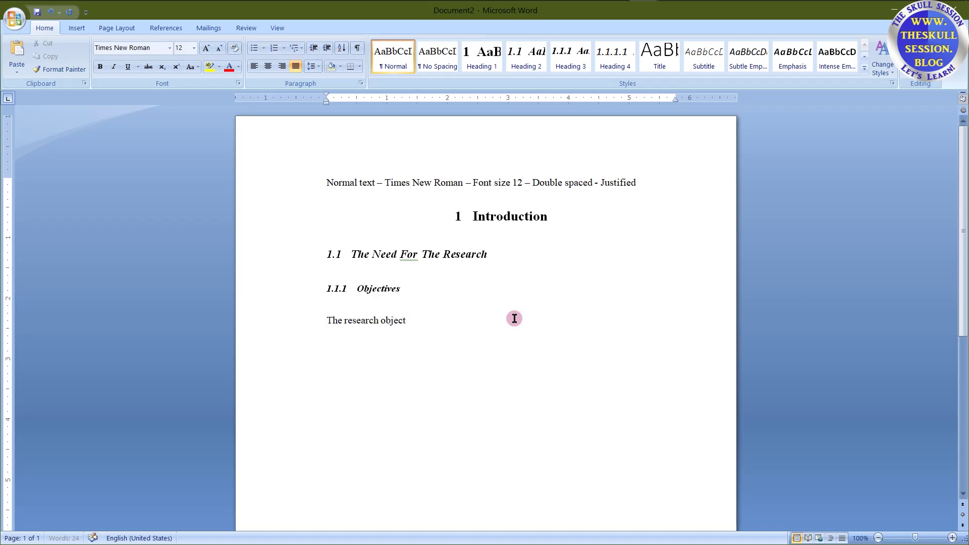
{"action": "type", "text": "ives are:"}
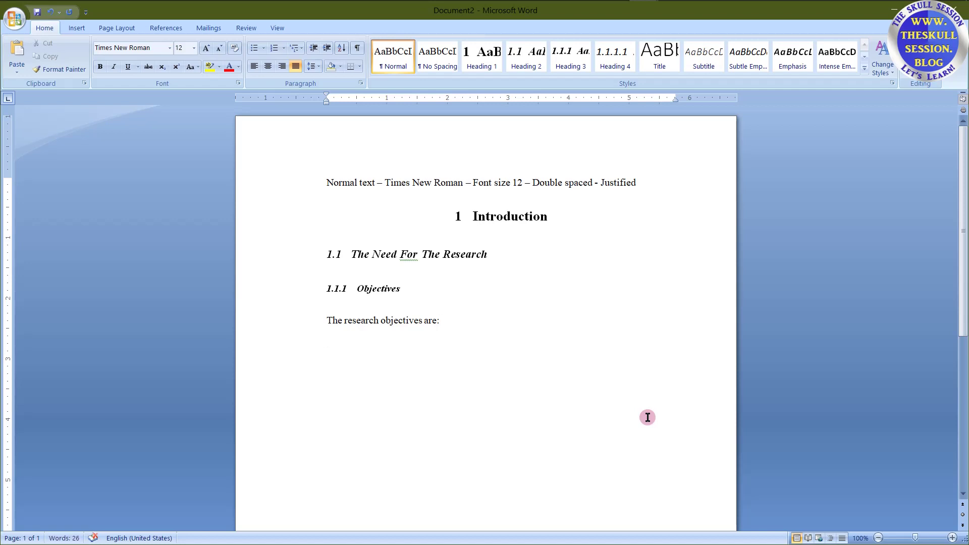
{"action": "key", "text": "Return"}
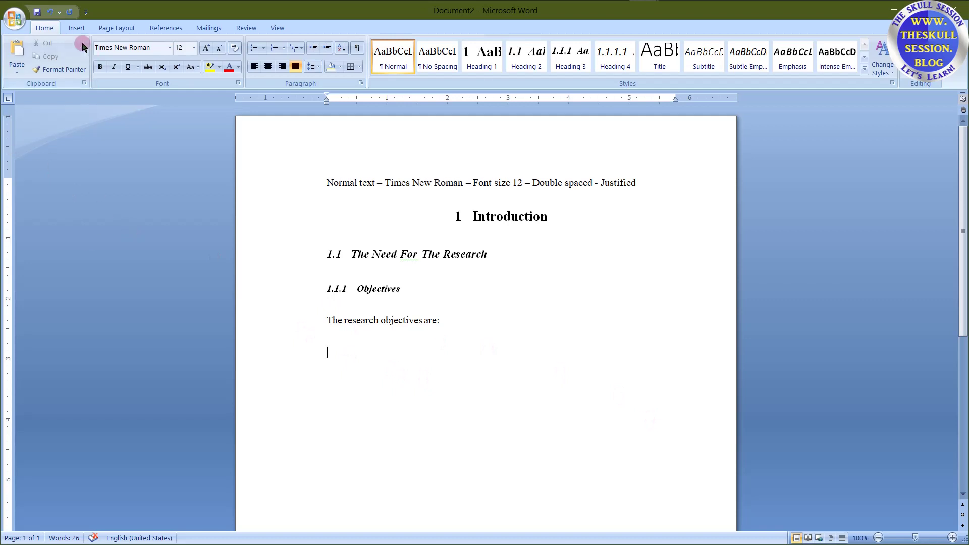
Insert a page break and add 'Literature Review' as a Heading 1 chapter
{"action": "left_click", "coordinate": [75, 28]}
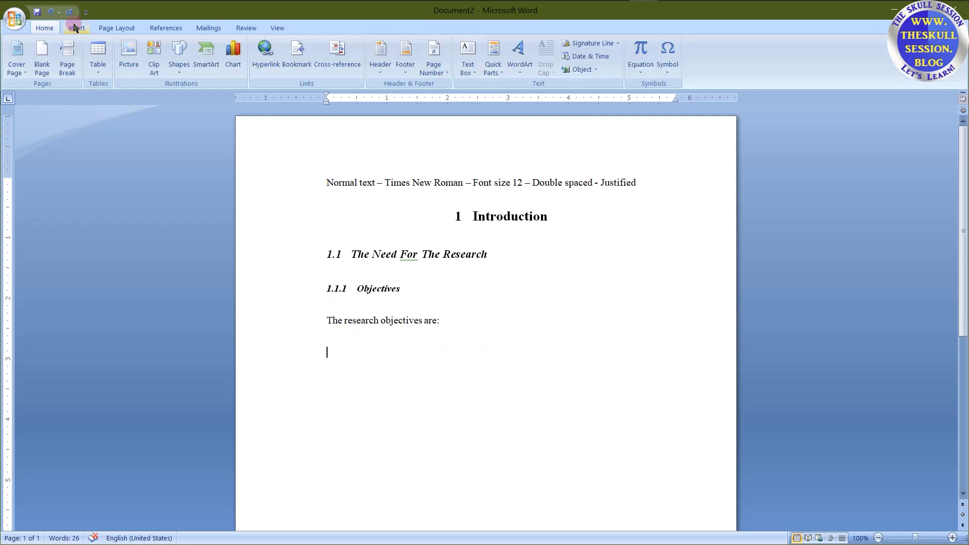
{"action": "left_click", "coordinate": [67, 53]}
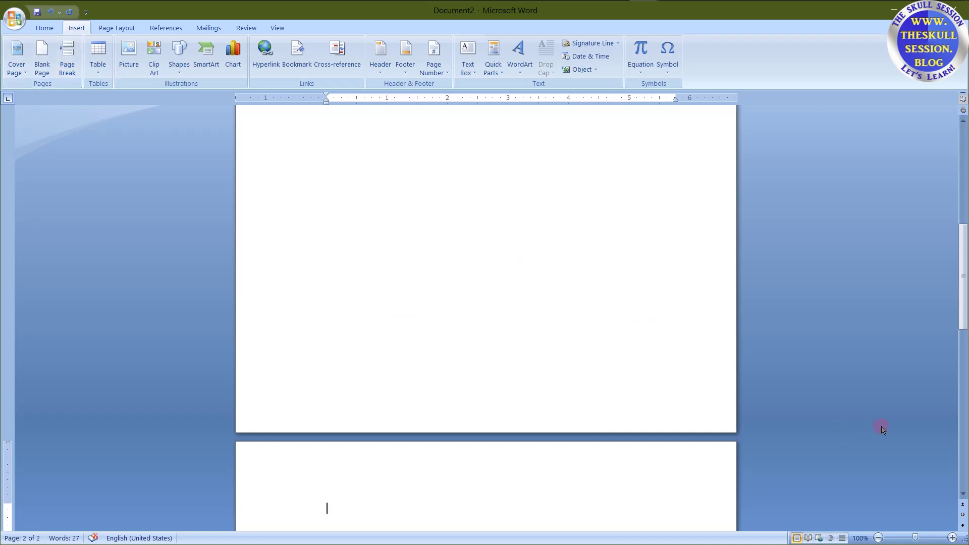
{"action": "type", "text": "Litera"}
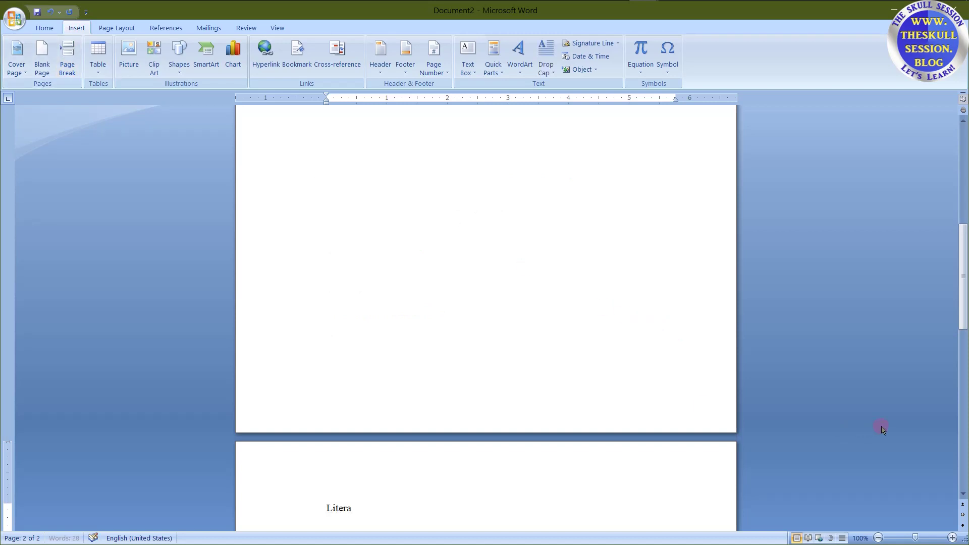
{"action": "type", "text": "ture Re"}
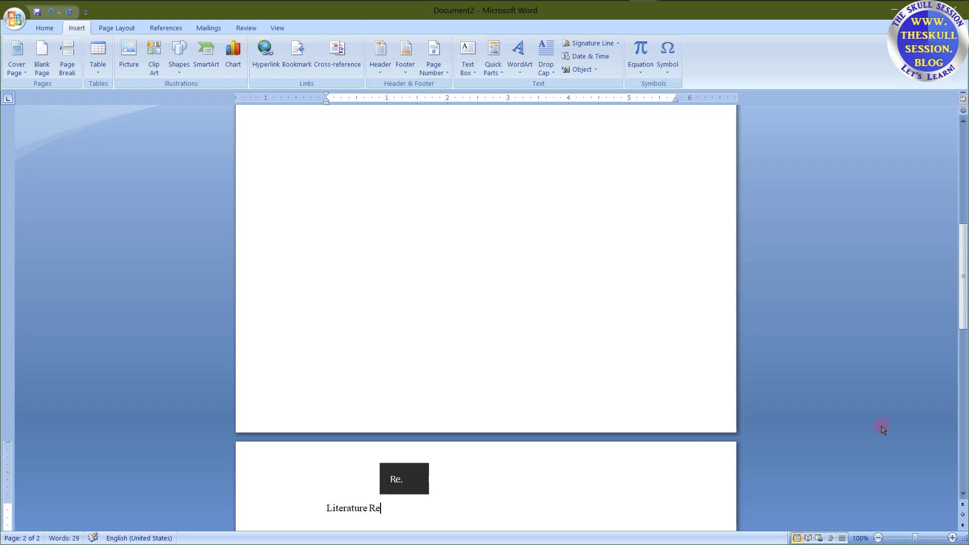
{"action": "type", "text": "view"}
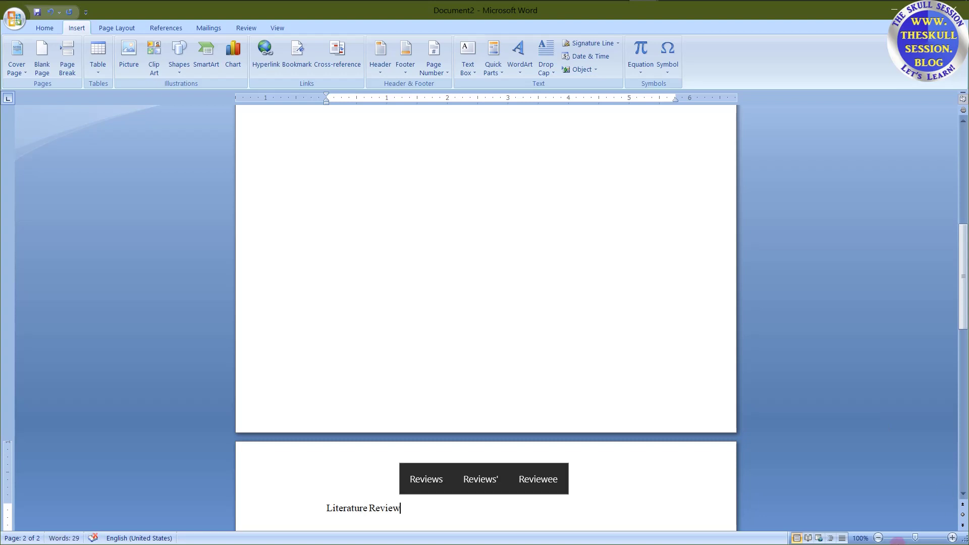
{"action": "left_click", "coordinate": [324, 508]}
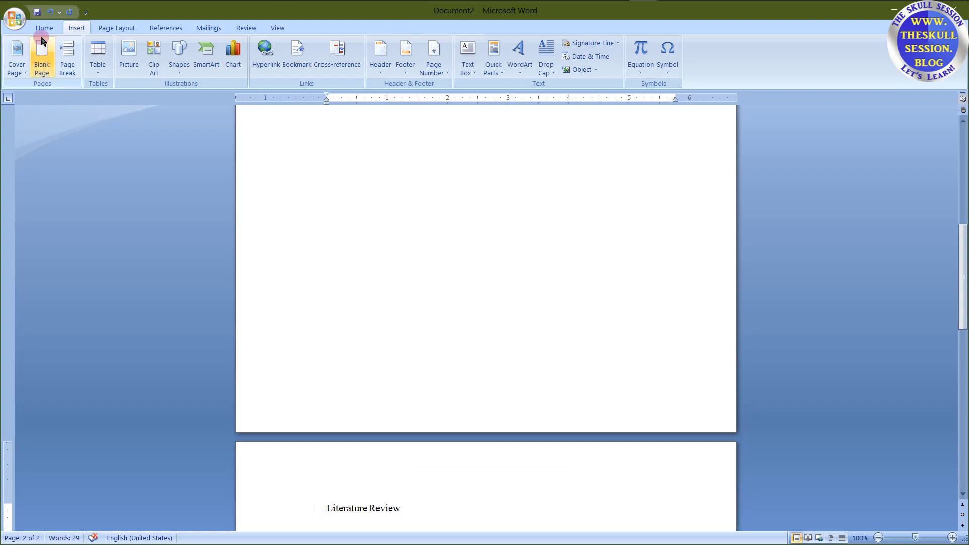
{"action": "left_click", "coordinate": [44, 28]}
{"action": "left_click", "coordinate": [481, 56]}
Add 'The Tirst Sub Heading Under Literature Review' as a title-case Heading 2
{"action": "scroll", "coordinate": [582, 472], "scroll_direction": "down", "scroll_amount": 3}
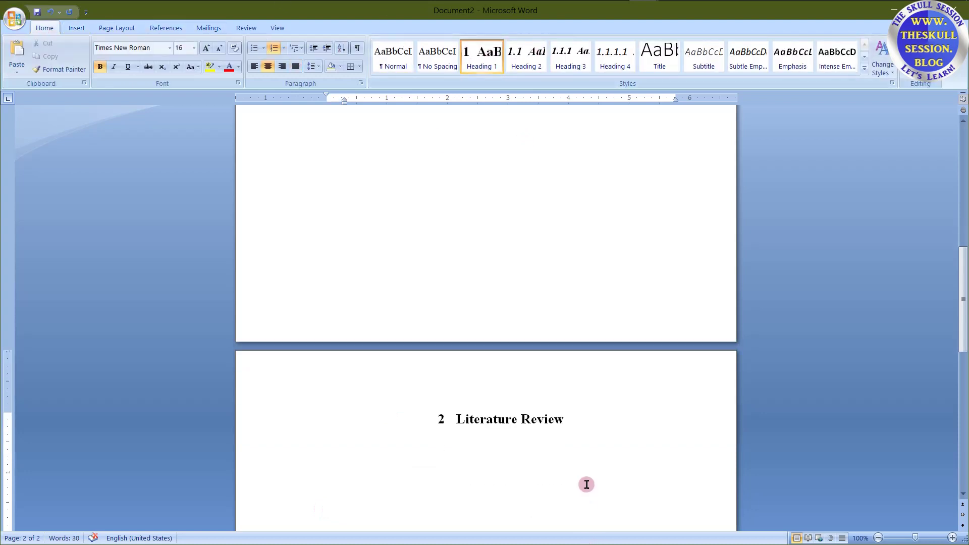
{"action": "scroll", "coordinate": [583, 472], "scroll_direction": "down", "scroll_amount": 2}
{"action": "key", "text": "Down"}
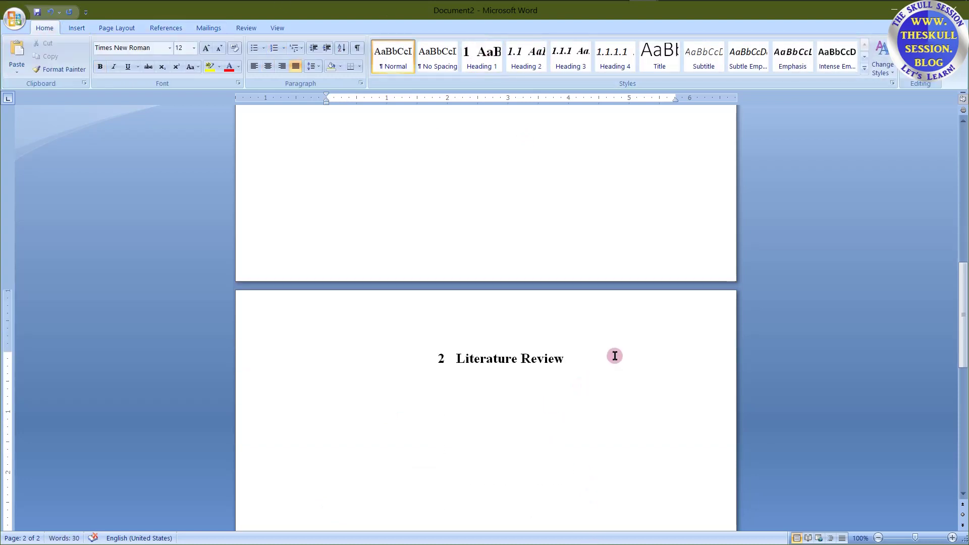
{"action": "type", "text": "The t"}
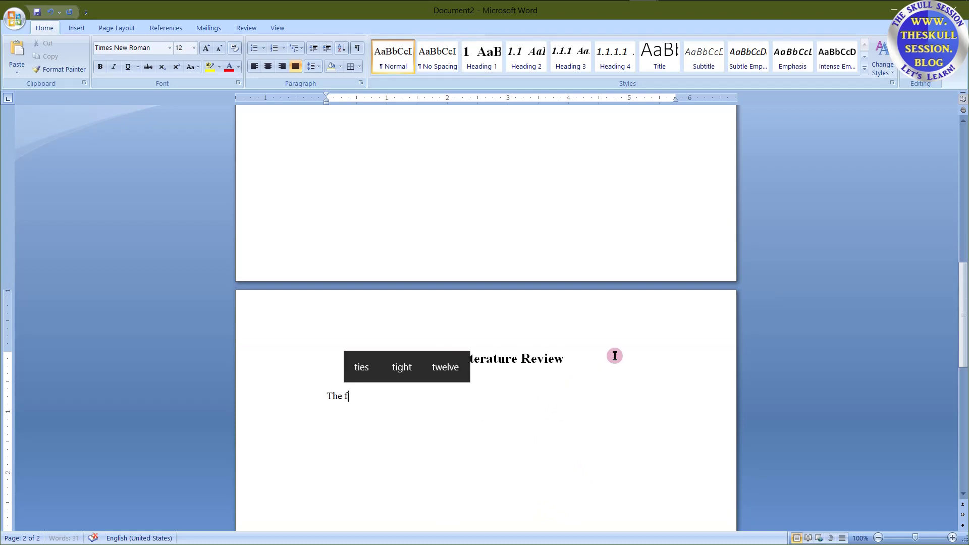
{"action": "type", "text": "irst sub heading under literature review"}
{"action": "key", "text": "Home"}
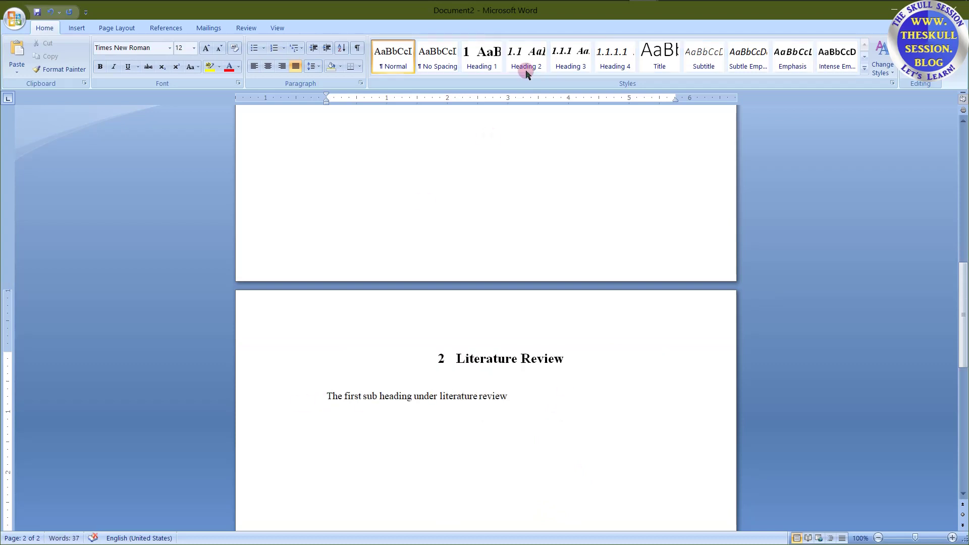
{"action": "key", "text": "shift+End"}
{"action": "left_click", "coordinate": [526, 55]}
{"action": "left_click", "coordinate": [192, 66]}
{"action": "left_click", "coordinate": [167, 123]}
Add 'The minor heading of literature review' as a Heading 3
{"action": "left_click", "coordinate": [595, 395]}
{"action": "key", "text": "Return"}
{"action": "scroll", "coordinate": [677, 427], "scroll_direction": "down", "scroll_amount": 2}
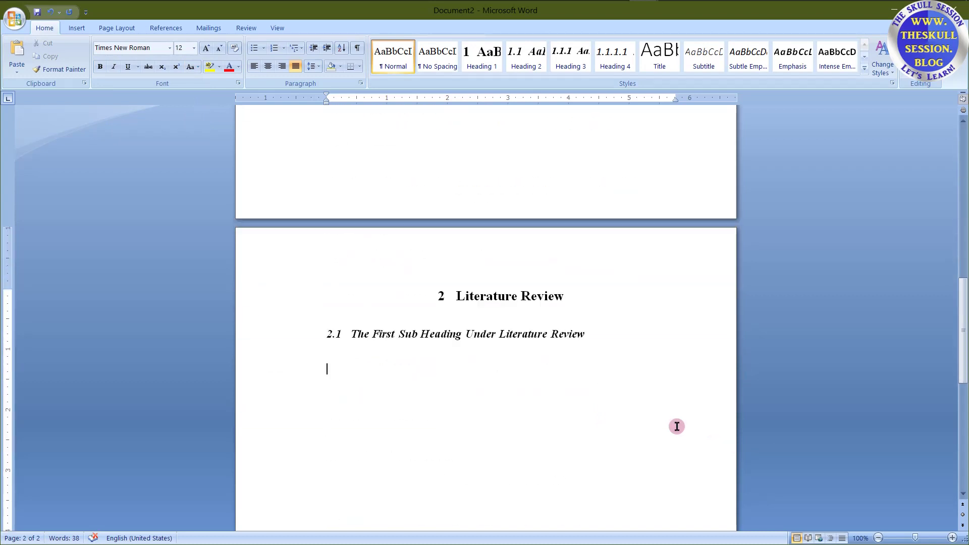
{"action": "type", "text": "The minor heading of literature review"}
{"action": "key", "text": "Home"}
{"action": "left_click", "coordinate": [569, 56]}
Add 'More Minor Heading Under Literature Review' as a Times New Roman, title-case Heading 4
{"action": "left_click", "coordinate": [559, 370]}
{"action": "key", "text": "Return"}
{"action": "type", "text": "More minor heading under literature review"}
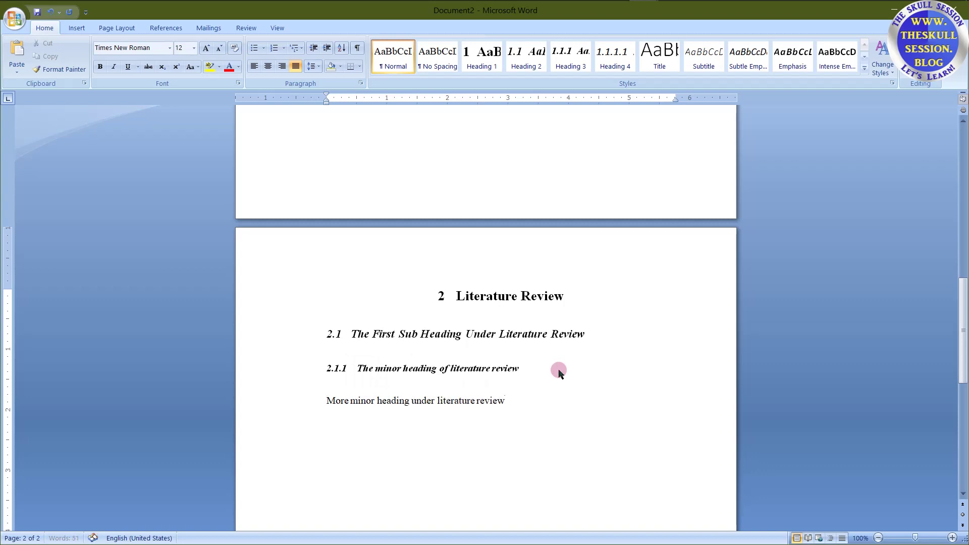
{"action": "key", "text": "Home"}
{"action": "left_click", "coordinate": [610, 67]}
{"action": "left_click_drag", "start_coordinate": [525, 420], "coordinate": [362, 401]}
{"action": "left_click", "coordinate": [170, 48]}
{"action": "left_click", "coordinate": [101, 145]}
{"action": "left_click", "coordinate": [191, 66]}
{"action": "left_click", "coordinate": [136, 122]}
Type the closing sentence beginning 'Thus the styling of the document is complete.'
{"action": "left_click", "coordinate": [579, 423]}
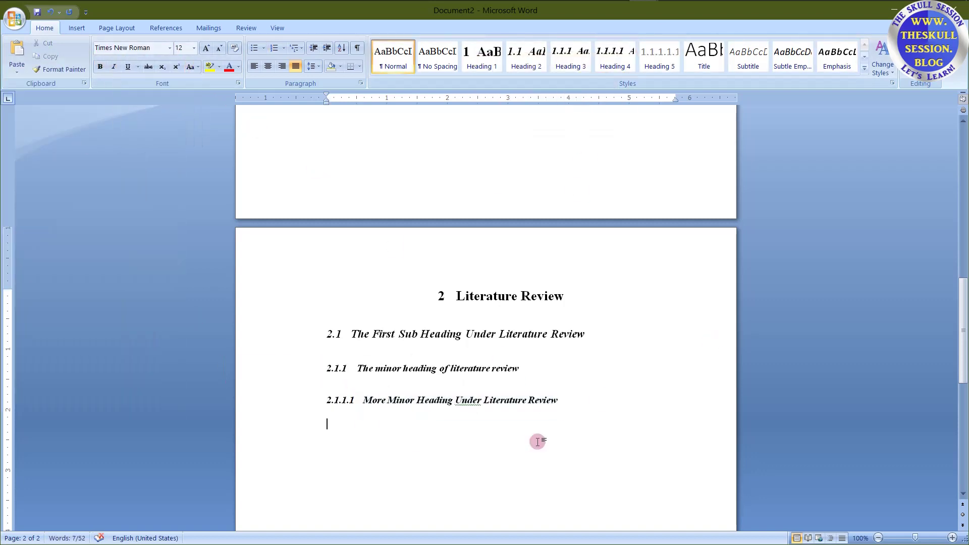
{"action": "type", "text": "Thus the styling of the document is complete. Hope you understood"}
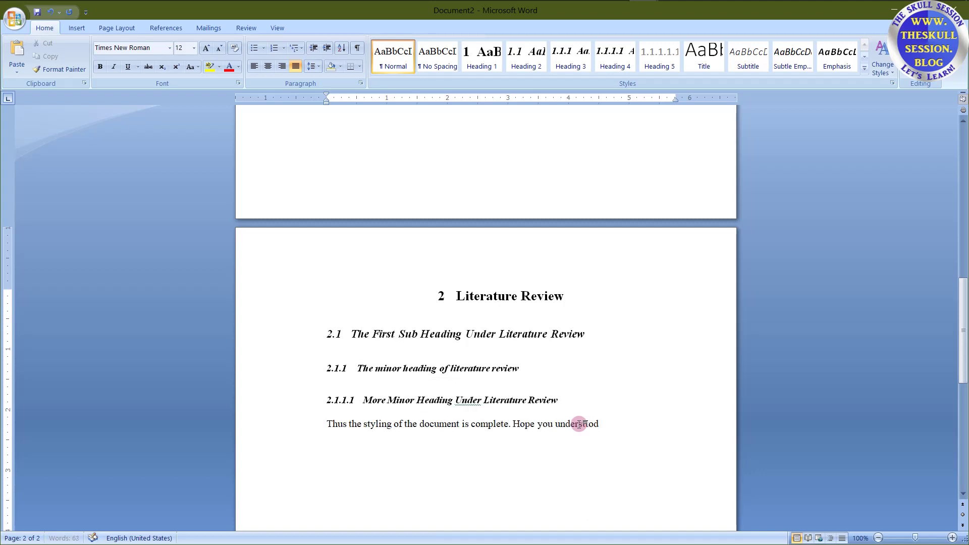
{"action": "key", "text": "BackSpace"}
{"action": "type", "text": "od"}
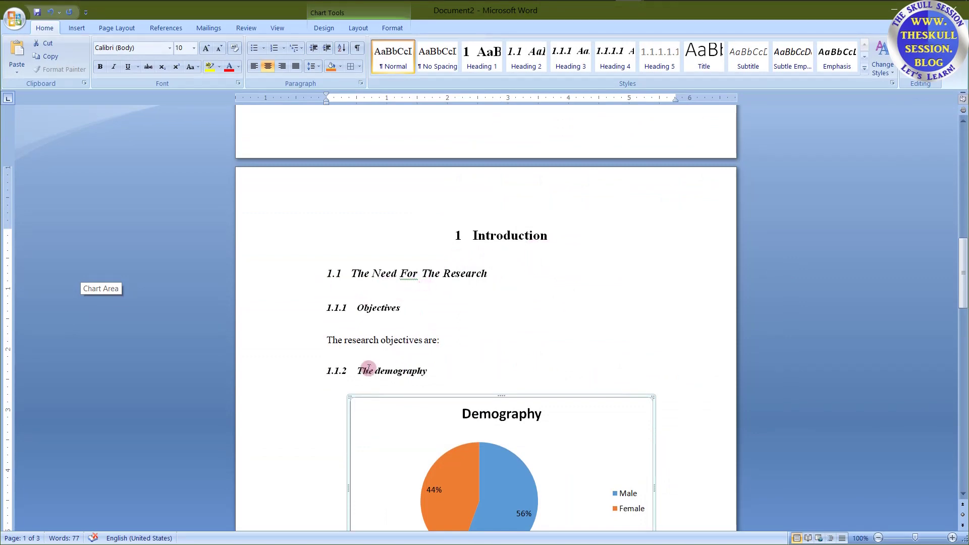
Scroll to the Demography chart in section 1.1.2 and place the caret before the Figure 1.1 caption
{"action": "scroll", "coordinate": [492, 348], "scroll_direction": "down", "scroll_amount": 4}
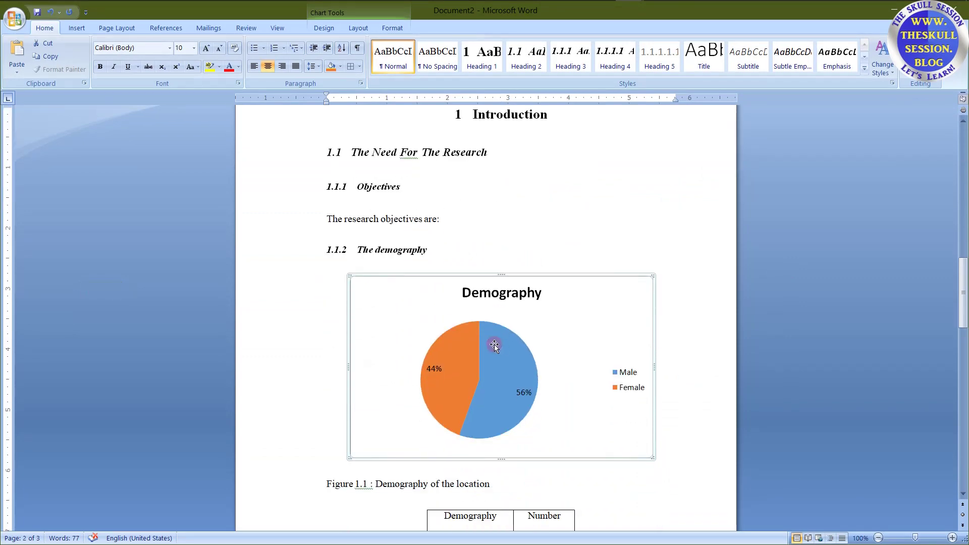
{"action": "scroll", "coordinate": [492, 343], "scroll_direction": "down", "scroll_amount": 1}
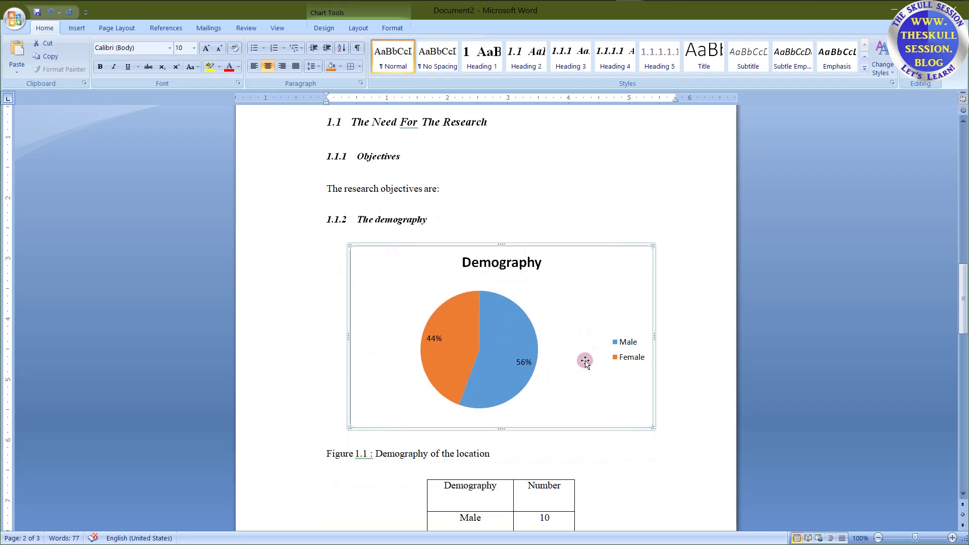
{"action": "scroll", "coordinate": [585, 362], "scroll_direction": "down", "scroll_amount": 3}
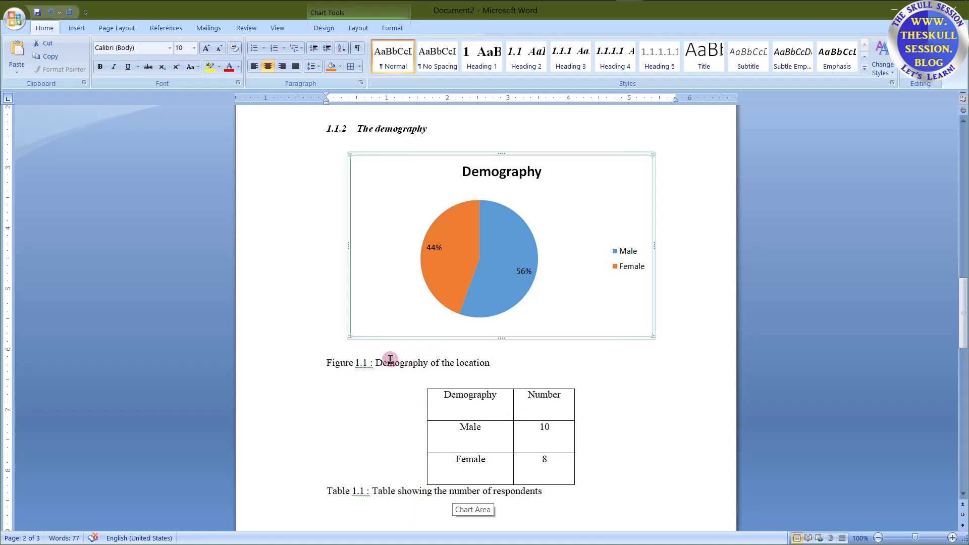
{"action": "left_click", "coordinate": [325, 363]}
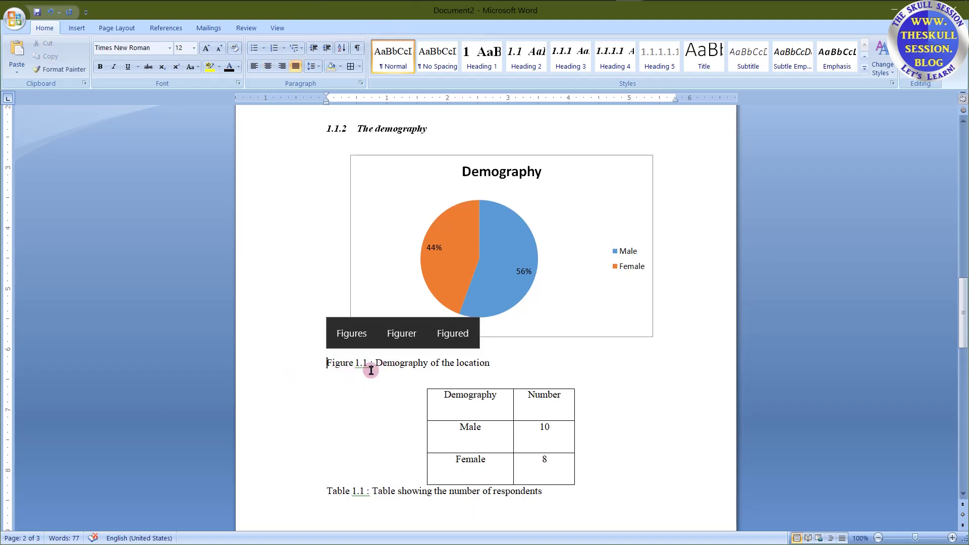
Open the Caption dialog and keep Figure as the caption label
{"action": "left_click", "coordinate": [166, 28]}
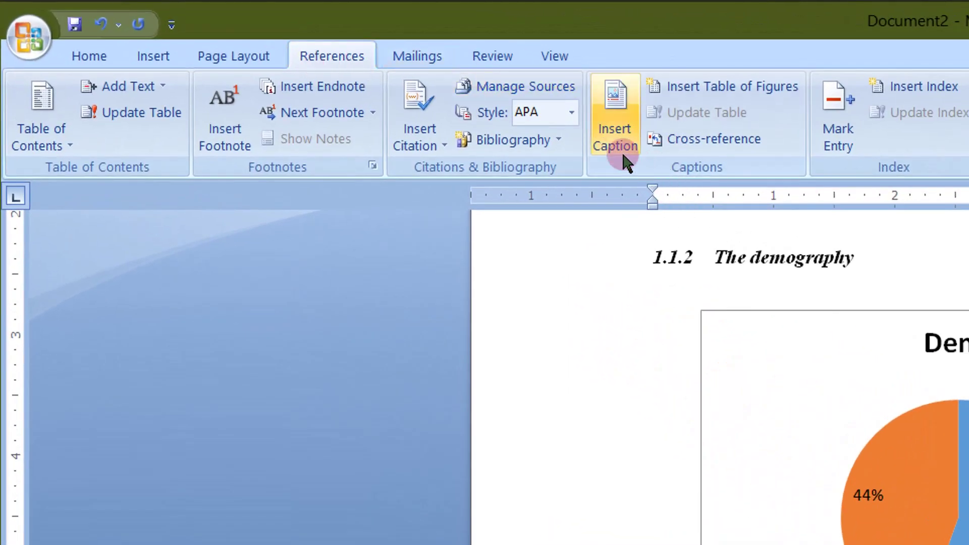
{"action": "left_click", "coordinate": [566, 137]}
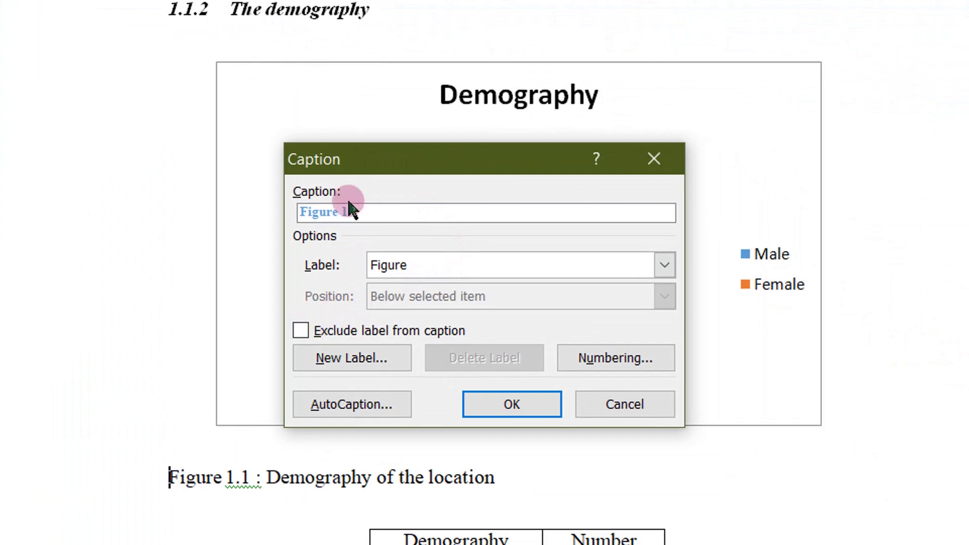
{"action": "left_click", "coordinate": [664, 266]}
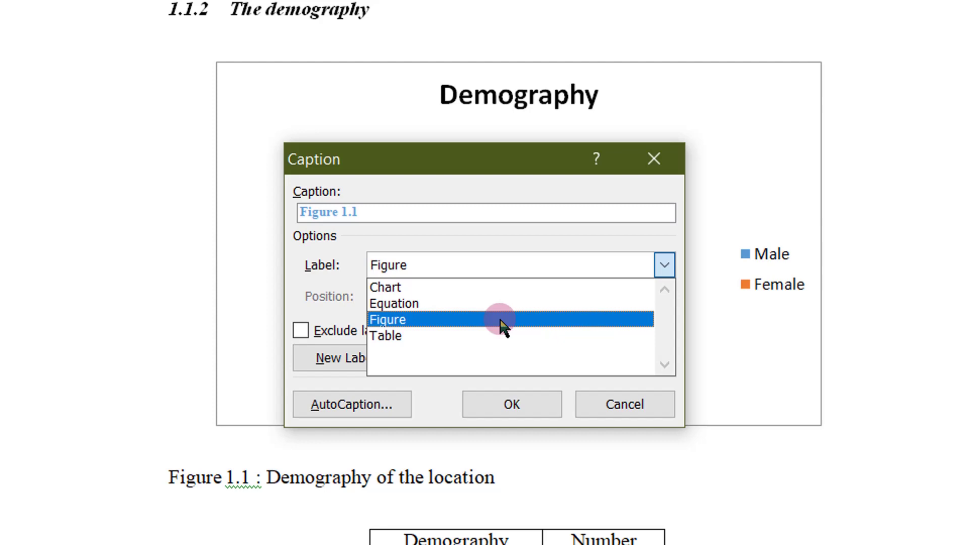
{"action": "scroll", "coordinate": [461, 302], "scroll_direction": "up", "scroll_amount": 2}
{"action": "left_click", "coordinate": [418, 320]}
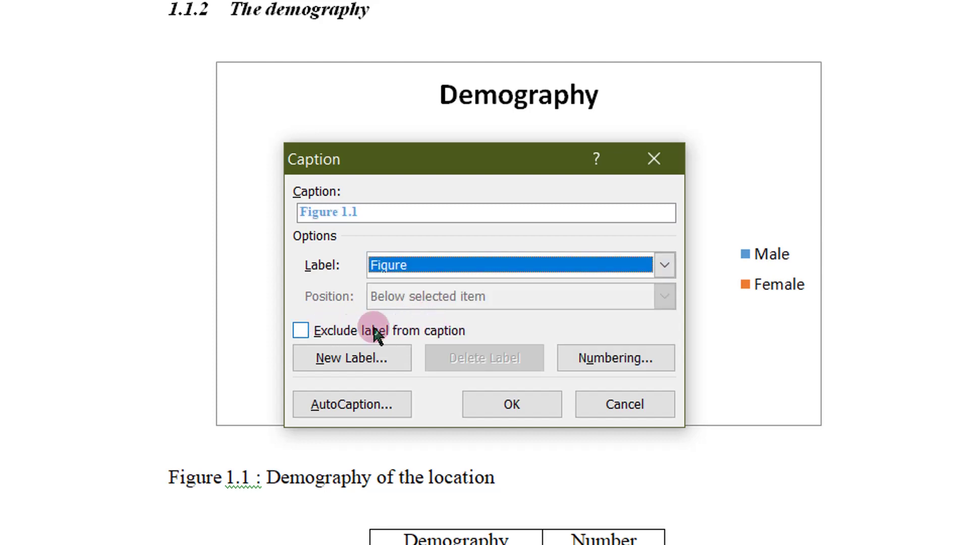
{"action": "left_click", "coordinate": [303, 332]}
{"action": "left_click", "coordinate": [301, 331]}
{"action": "left_click", "coordinate": [301, 331]}
{"action": "left_click", "coordinate": [301, 331]}
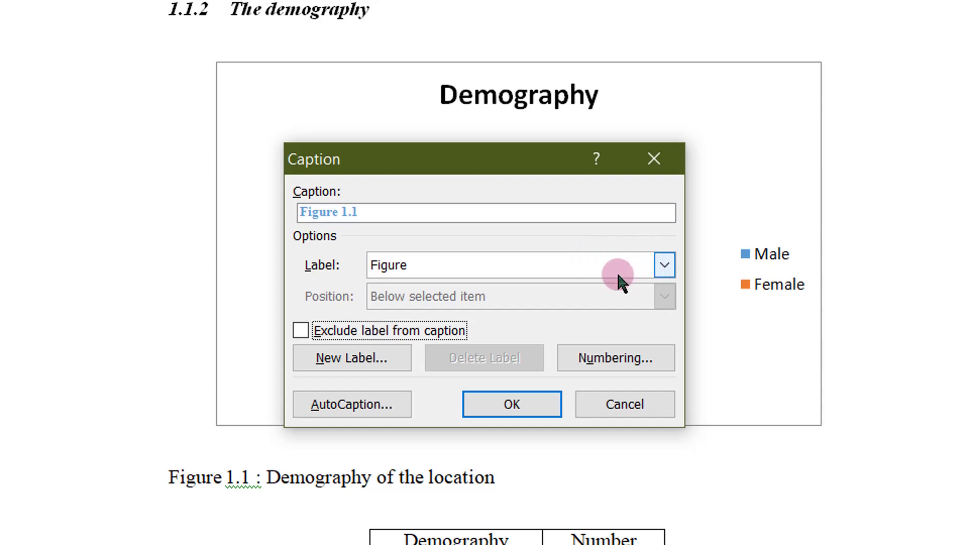
Set caption numbering to include the Heading 1 chapter number with a period separator
{"action": "left_click", "coordinate": [616, 360]}
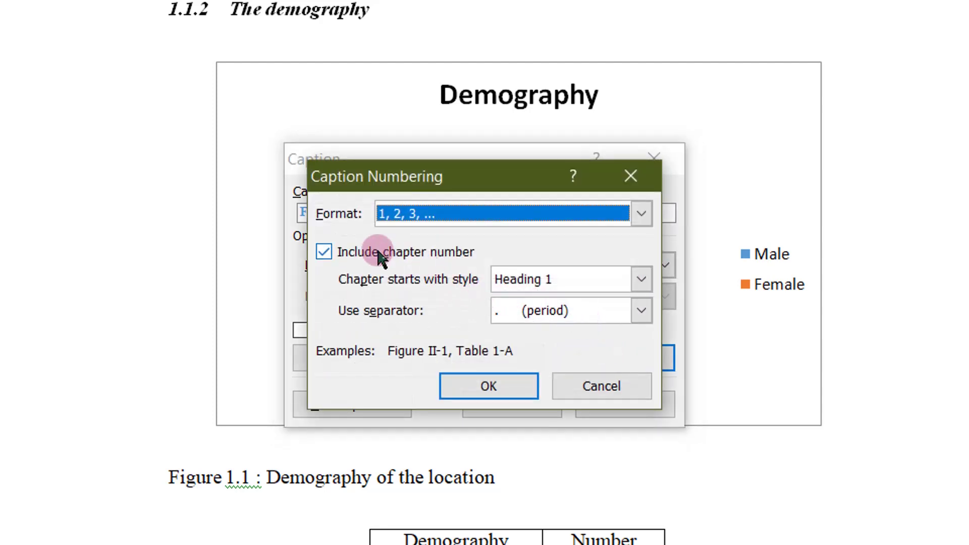
{"action": "left_click", "coordinate": [327, 252]}
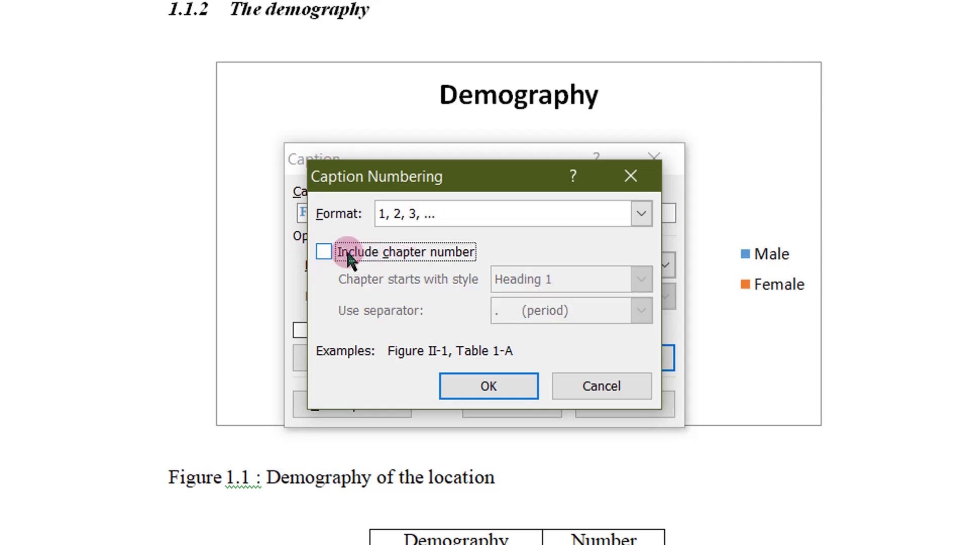
{"action": "left_click", "coordinate": [486, 389]}
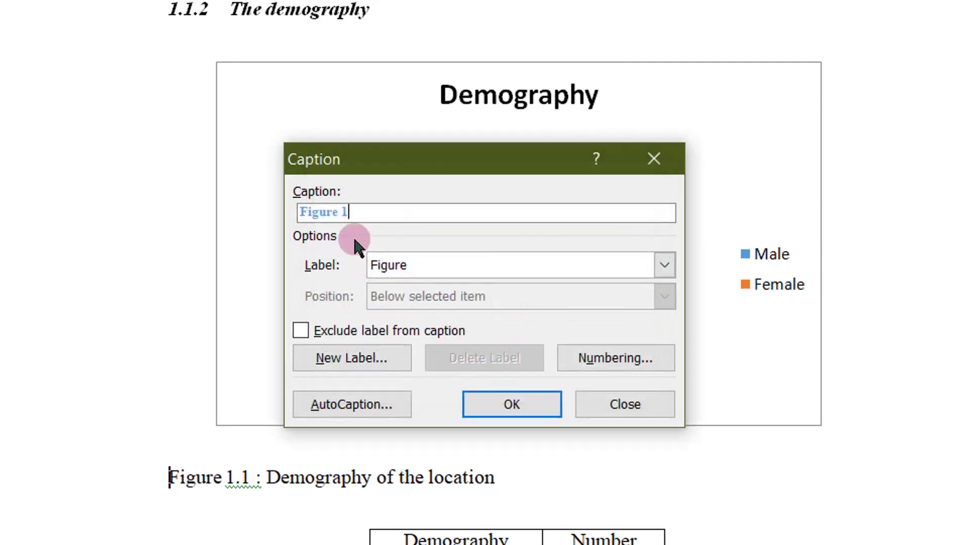
{"action": "left_click", "coordinate": [575, 355]}
{"action": "left_click", "coordinate": [335, 258]}
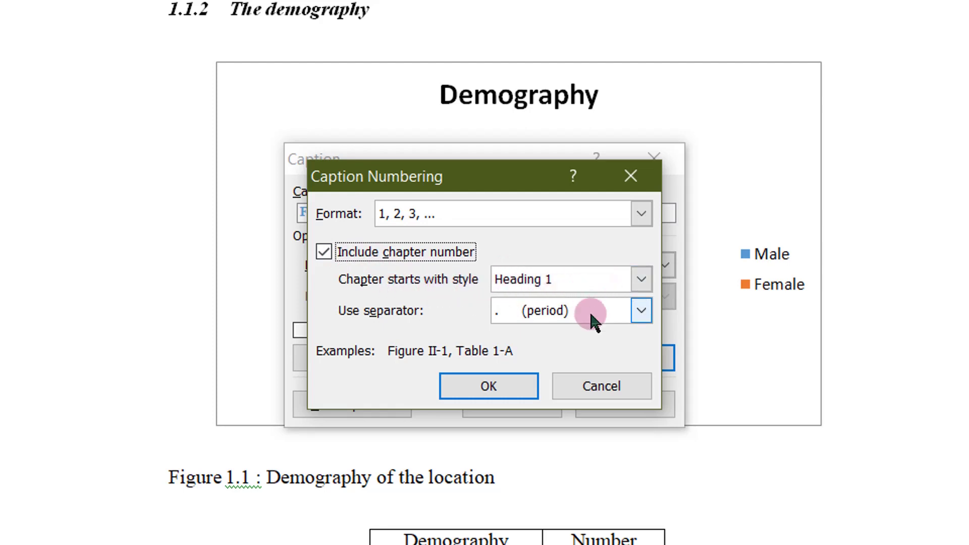
{"action": "left_click", "coordinate": [641, 310]}
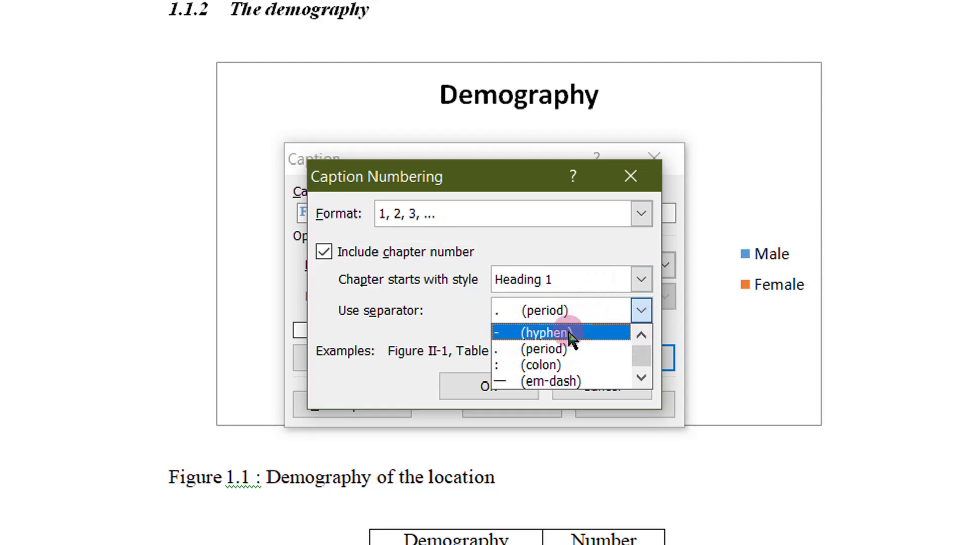
{"action": "left_click", "coordinate": [539, 349]}
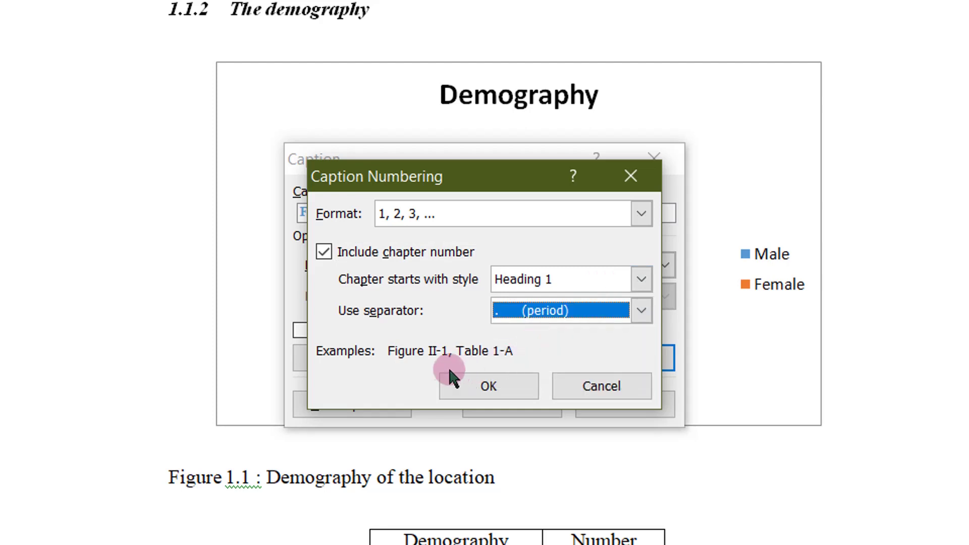
{"action": "left_click", "coordinate": [485, 384]}
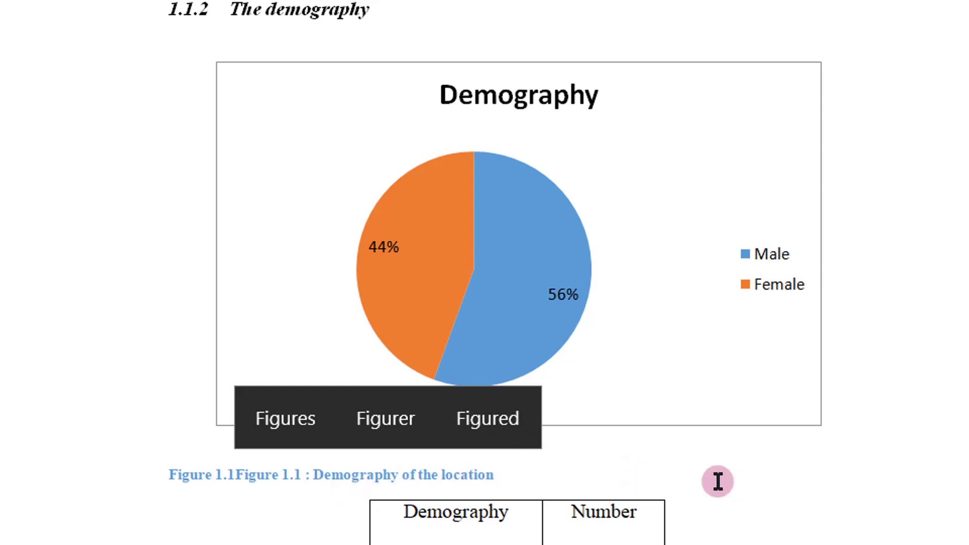
Remove the duplicate 'Figure' and make the Figure 1.1 caption 11 pt, centred and black
{"action": "key", "text": "Delete"}
{"action": "key", "text": "Delete"}
{"action": "key", "text": "Delete"}
{"action": "key", "text": "Delete"}
{"action": "key", "text": "Delete"}
{"action": "key", "text": "Delete"}
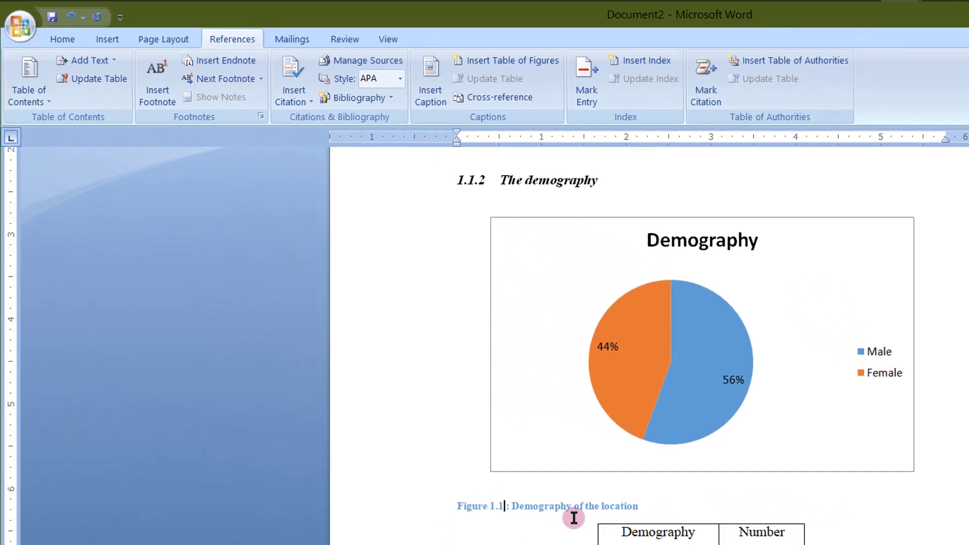
{"action": "left_click_drag", "start_coordinate": [617, 505], "coordinate": [443, 508]}
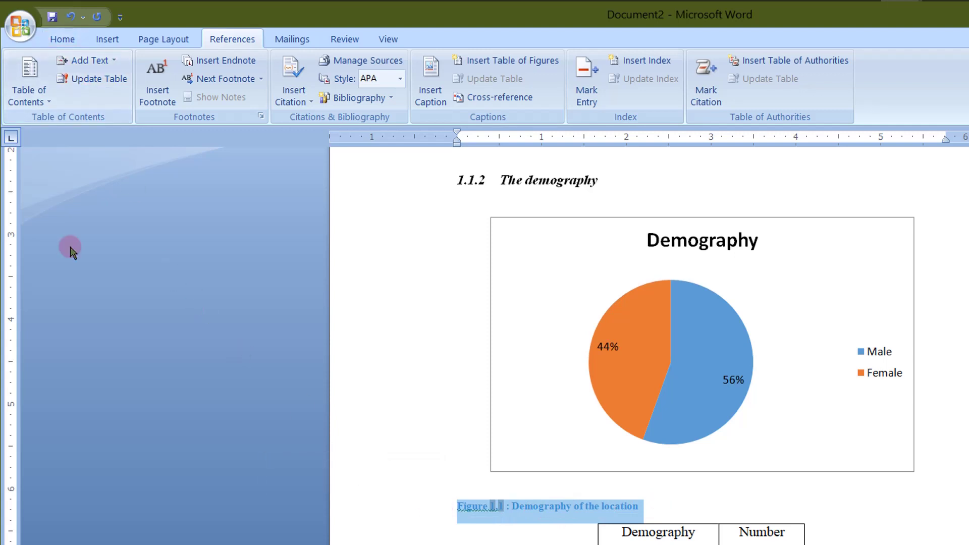
{"action": "left_click", "coordinate": [69, 39]}
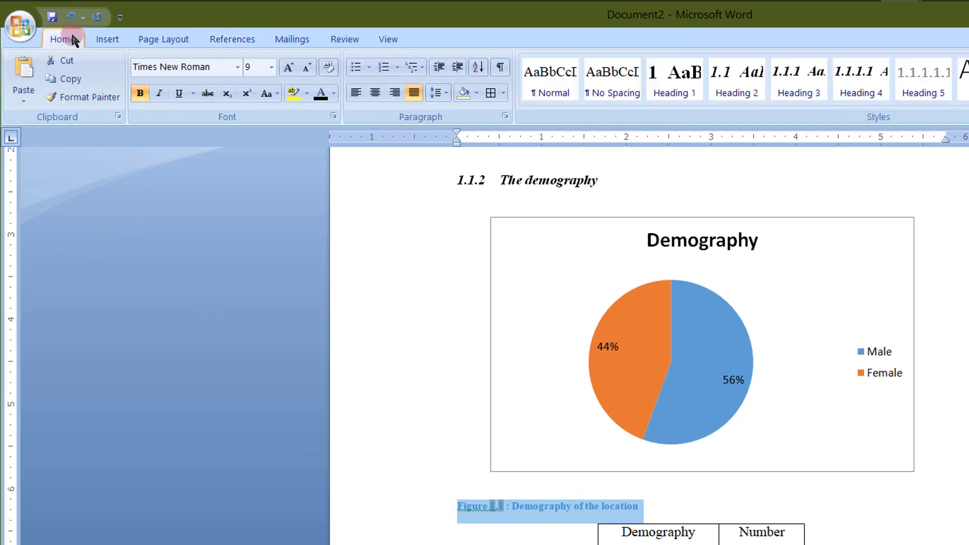
{"action": "left_click", "coordinate": [290, 67]}
{"action": "left_click", "coordinate": [290, 68]}
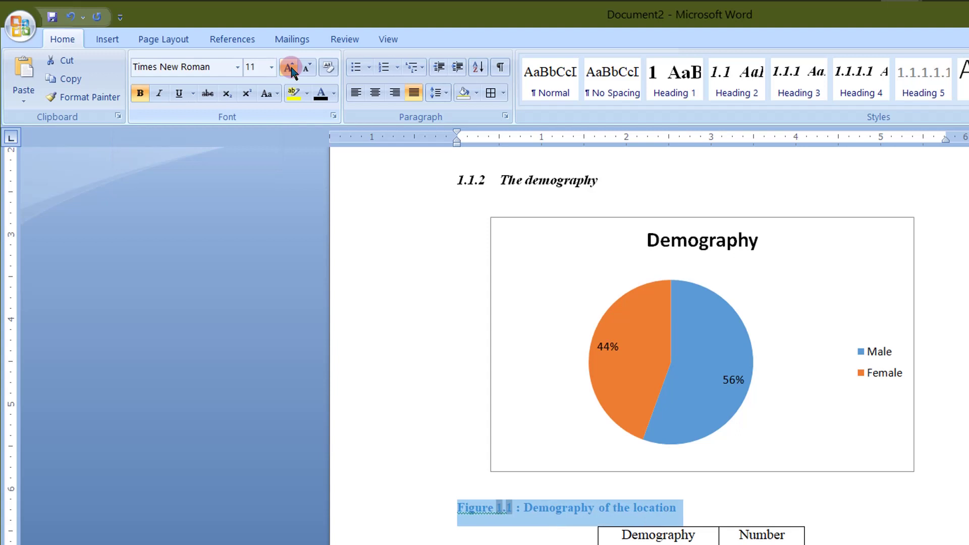
{"action": "left_click", "coordinate": [375, 92]}
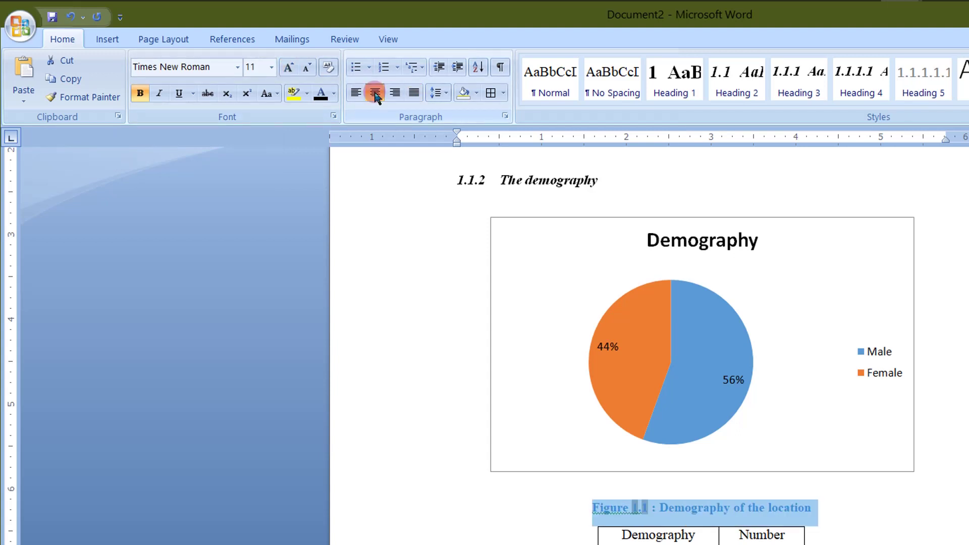
{"action": "left_click", "coordinate": [321, 94]}
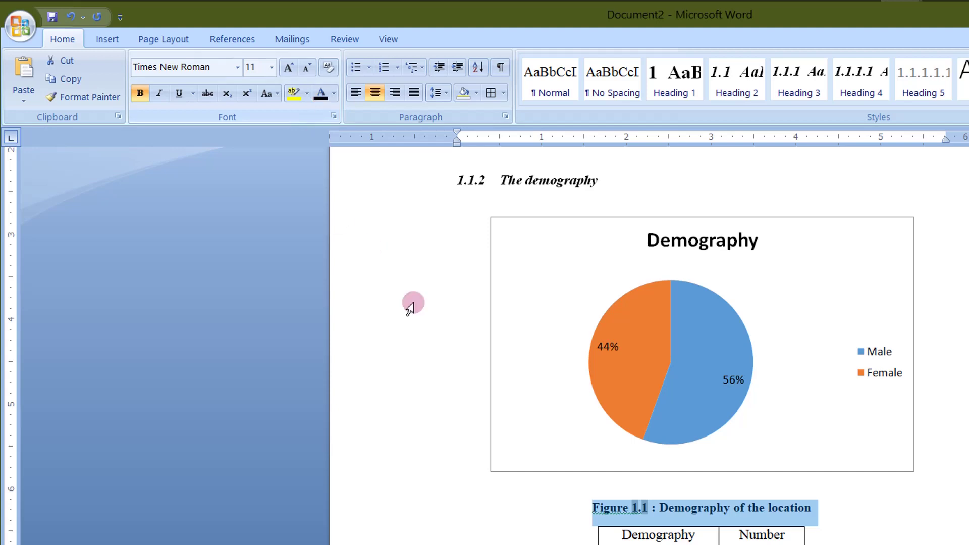
{"action": "left_click", "coordinate": [450, 529]}
{"action": "scroll", "coordinate": [885, 543], "scroll_direction": "down", "scroll_amount": 2}
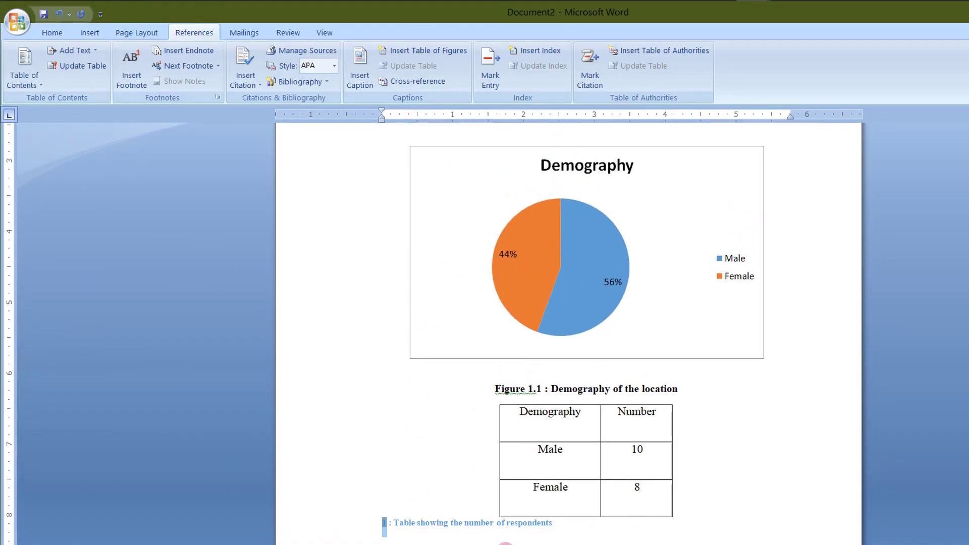
Replace the old table number with an automatic Table 1.1 caption using a period separator
{"action": "key", "text": "Delete"}
{"action": "key", "text": "Delete"}
{"action": "key", "text": "Delete"}
{"action": "key", "text": "Delete"}
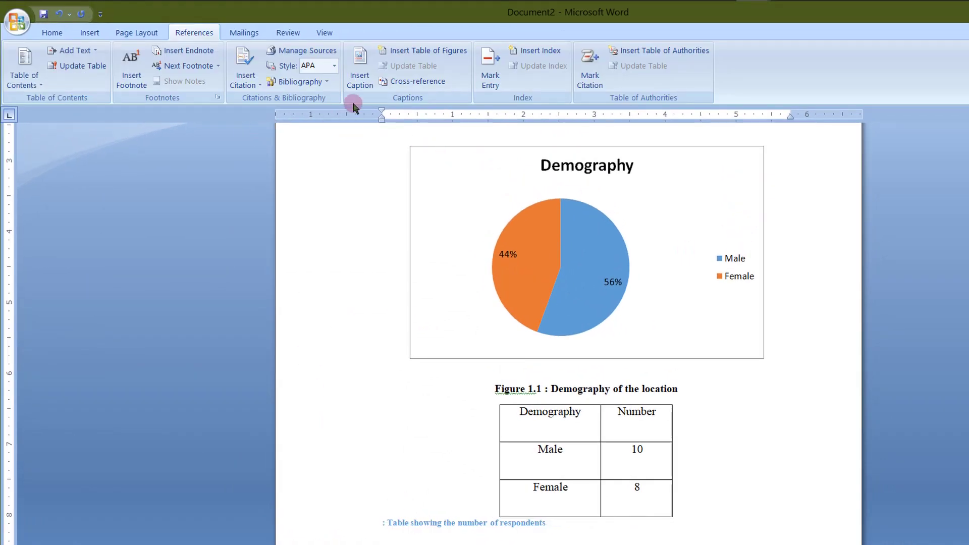
{"action": "left_click", "coordinate": [363, 83]}
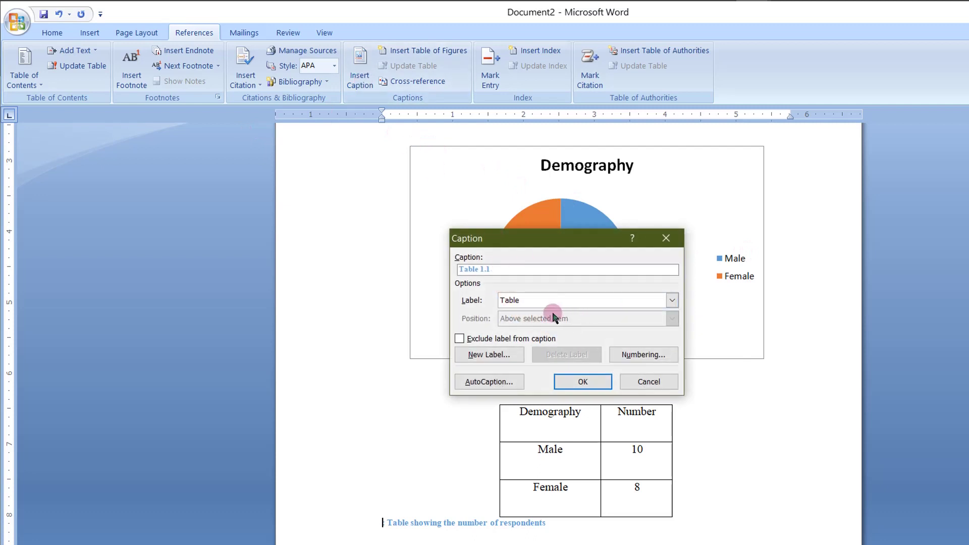
{"action": "left_click", "coordinate": [651, 355]}
{"action": "left_click", "coordinate": [658, 326]}
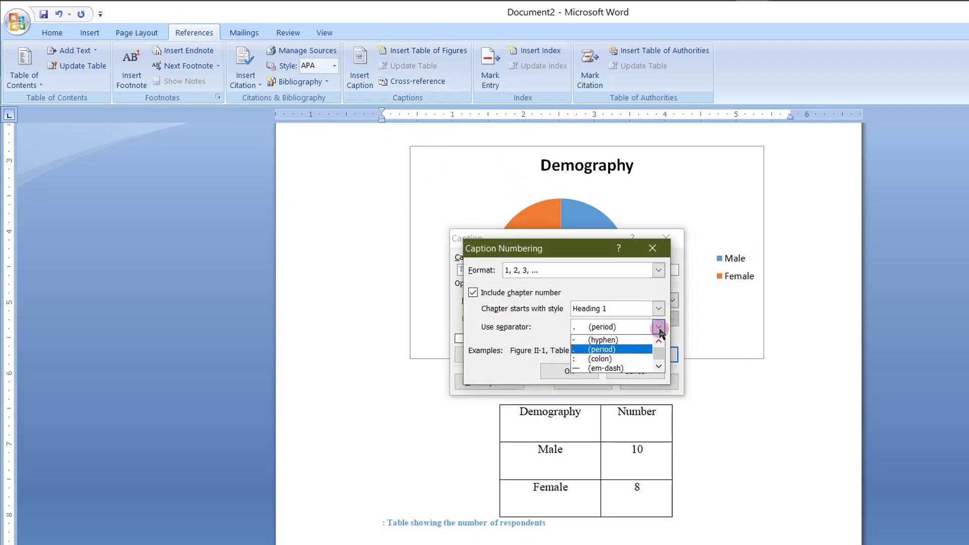
{"action": "left_click", "coordinate": [624, 354]}
{"action": "left_click", "coordinate": [572, 370]}
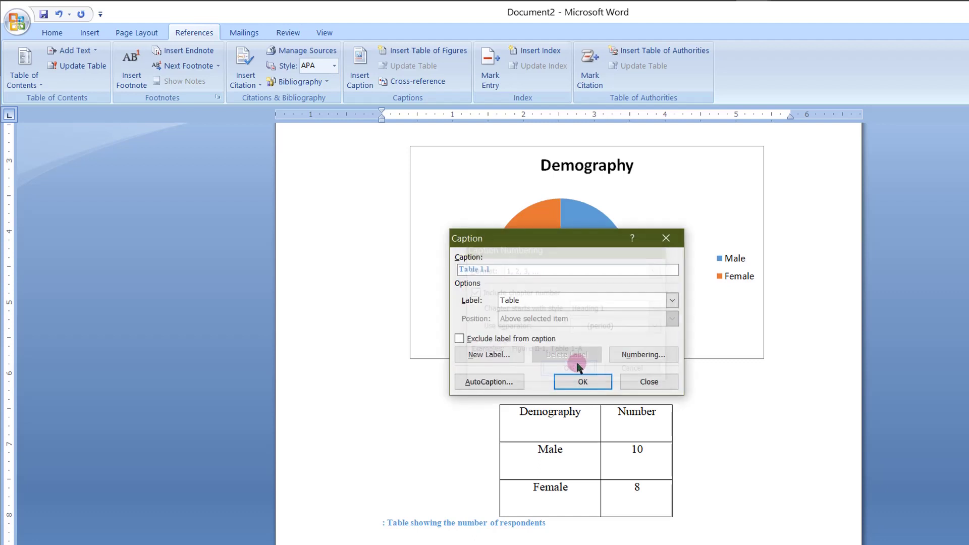
{"action": "left_click", "coordinate": [583, 381]}
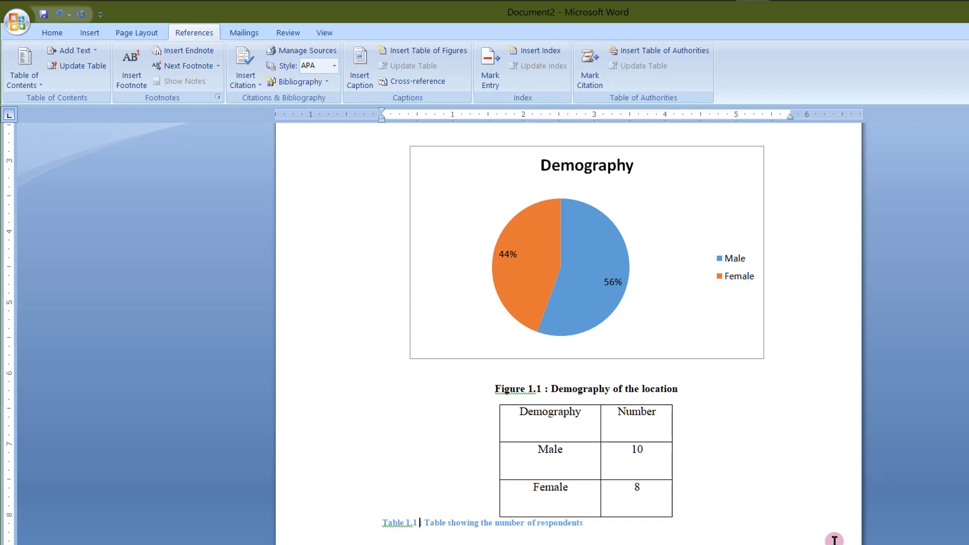
Make the Table 1.1 caption black, 12 pt and centred
{"action": "left_click_drag", "start_coordinate": [376, 523], "coordinate": [580, 526]}
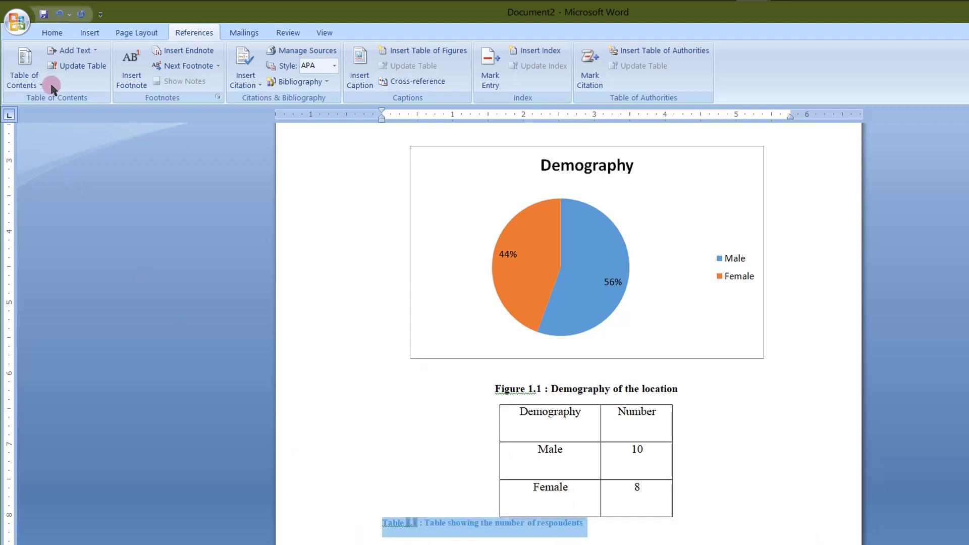
{"action": "left_click", "coordinate": [59, 31]}
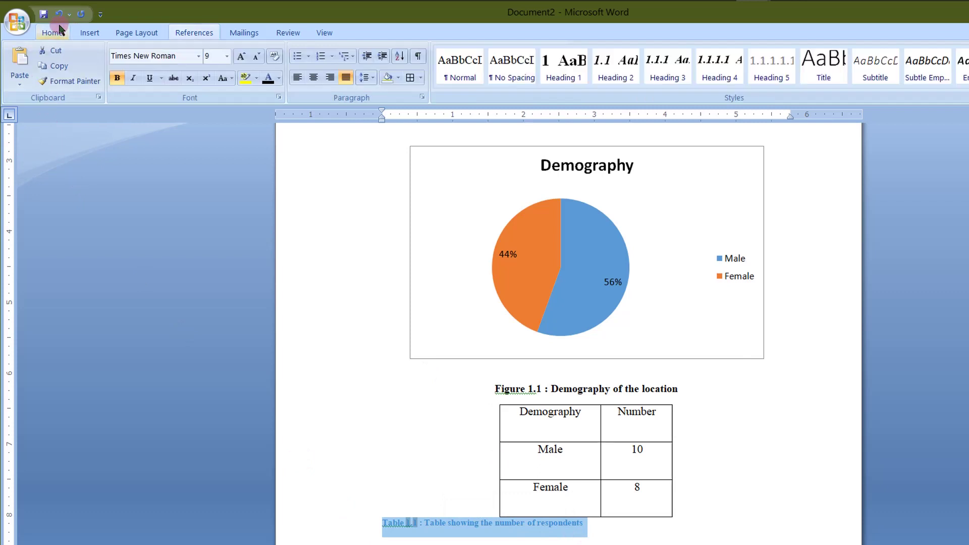
{"action": "left_click", "coordinate": [268, 78]}
{"action": "left_click", "coordinate": [241, 56]}
{"action": "left_click", "coordinate": [241, 55]}
{"action": "left_click", "coordinate": [242, 56]}
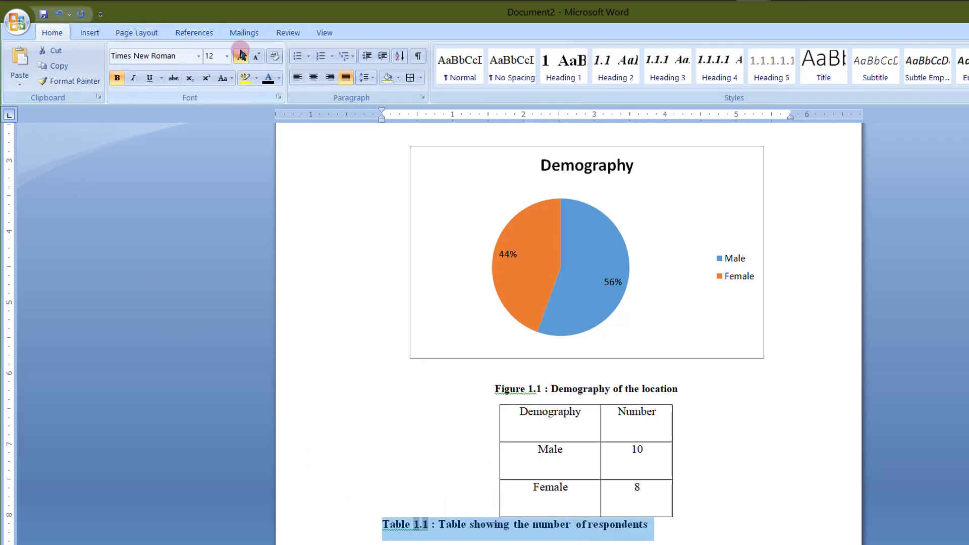
{"action": "left_click", "coordinate": [314, 77]}
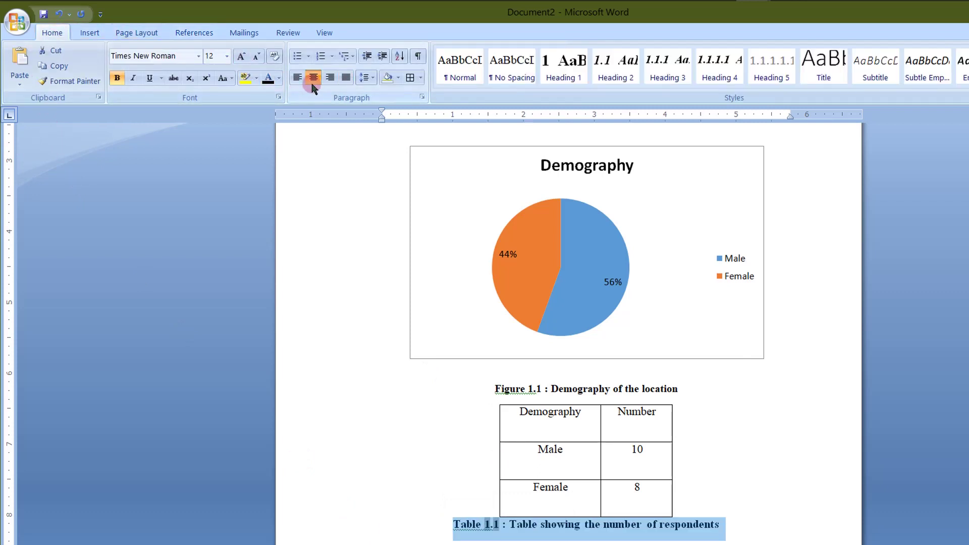
{"action": "key", "text": "Down"}
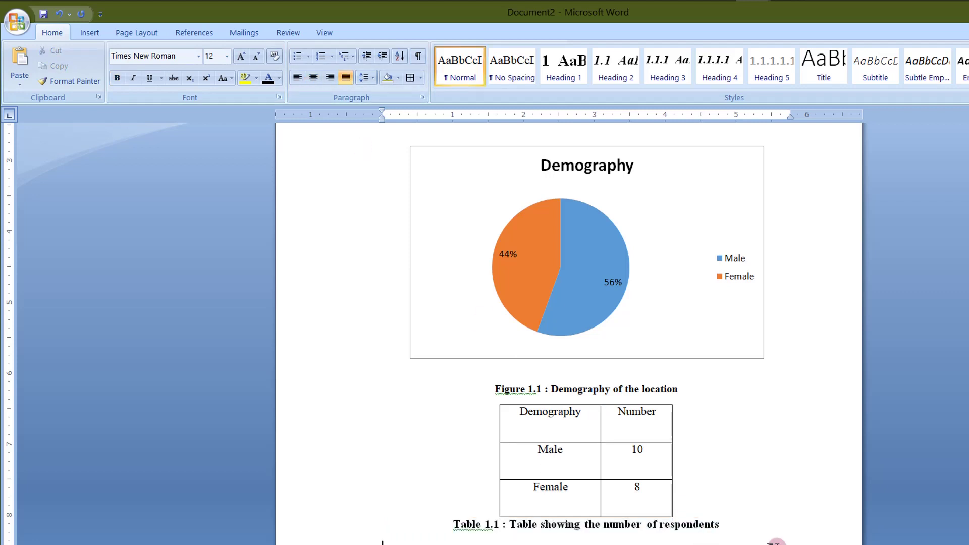
Start a new page headed 'List of figures'
{"action": "key", "text": "ctrl+Return"}
{"action": "type", "text": "List of figures"}
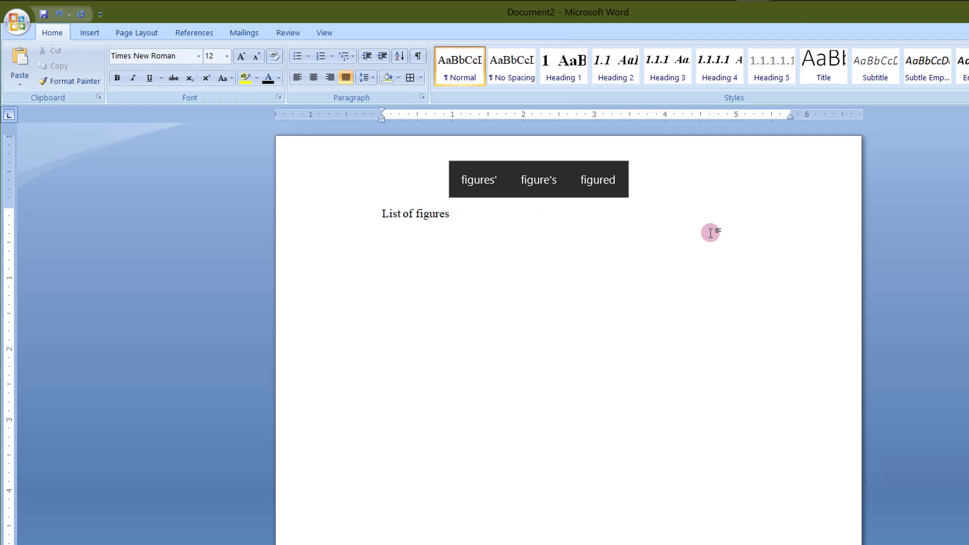
{"action": "key", "text": "Return"}
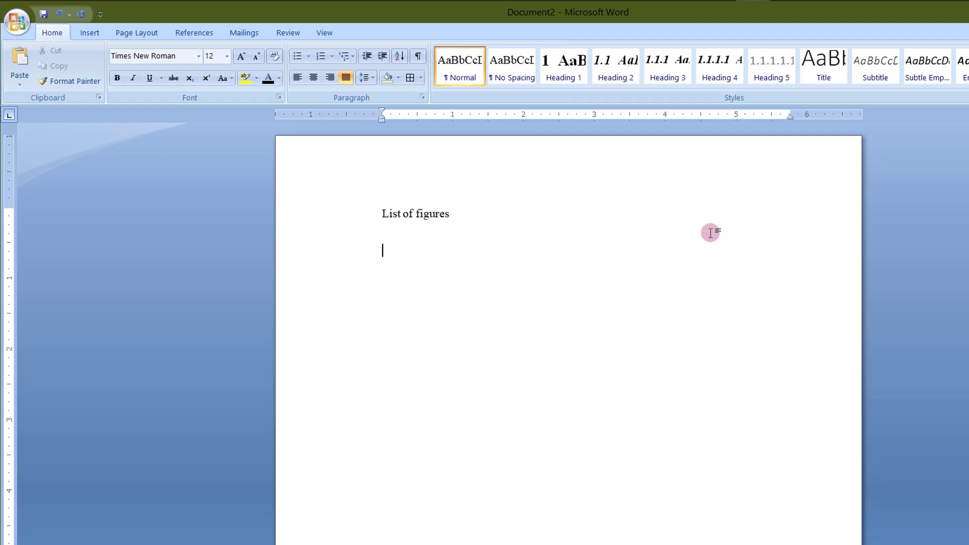
Insert a table of figures using the Figure caption label
{"action": "left_click", "coordinate": [192, 32]}
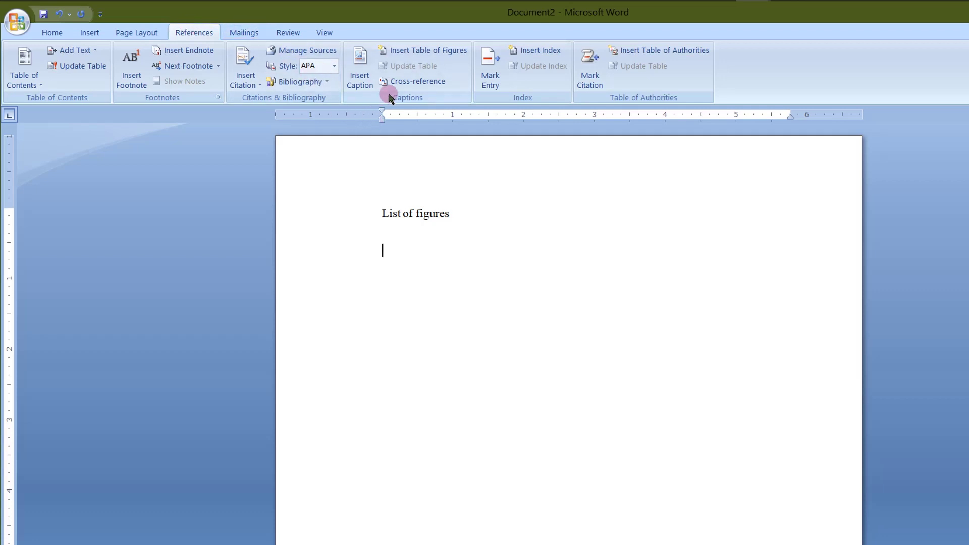
{"action": "left_click", "coordinate": [428, 51]}
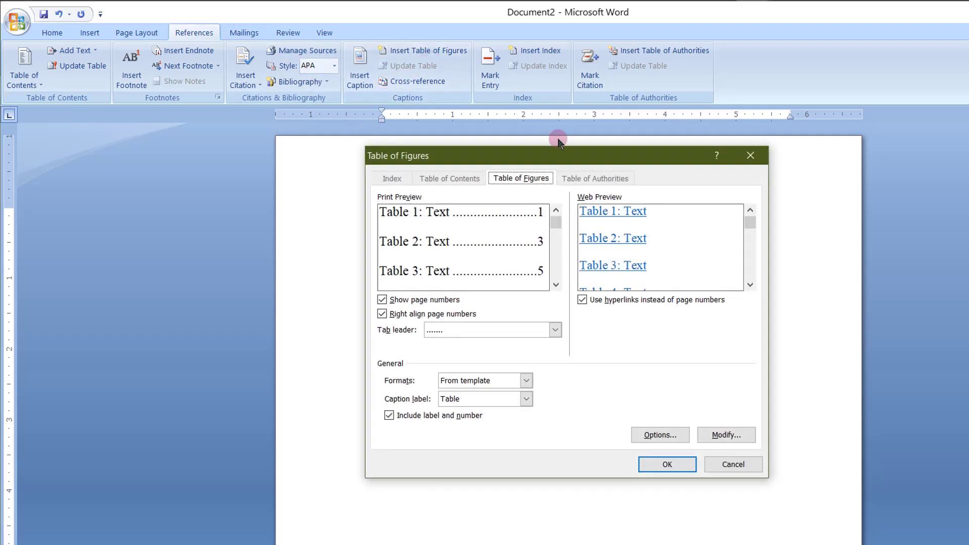
{"action": "left_click", "coordinate": [526, 399]}
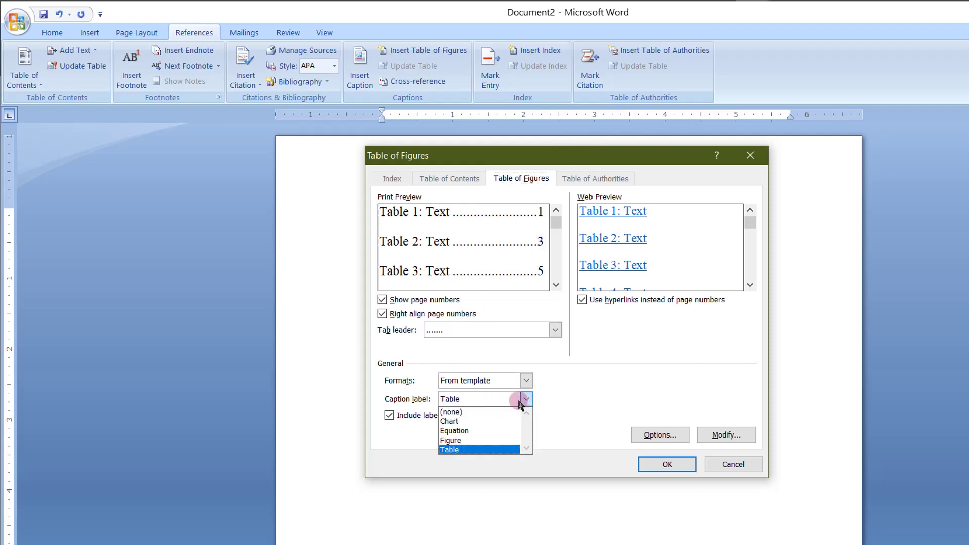
{"action": "left_click", "coordinate": [476, 440]}
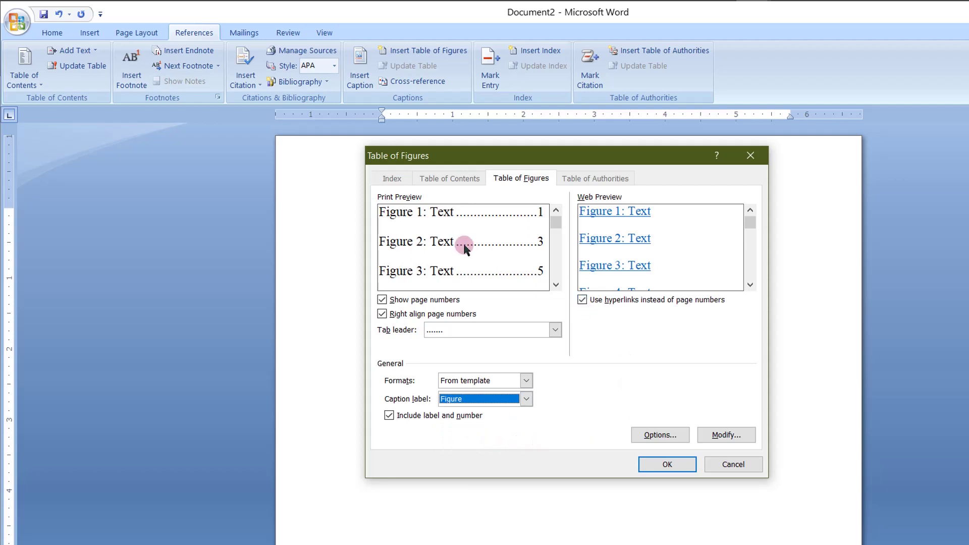
{"action": "left_click", "coordinate": [646, 466]}
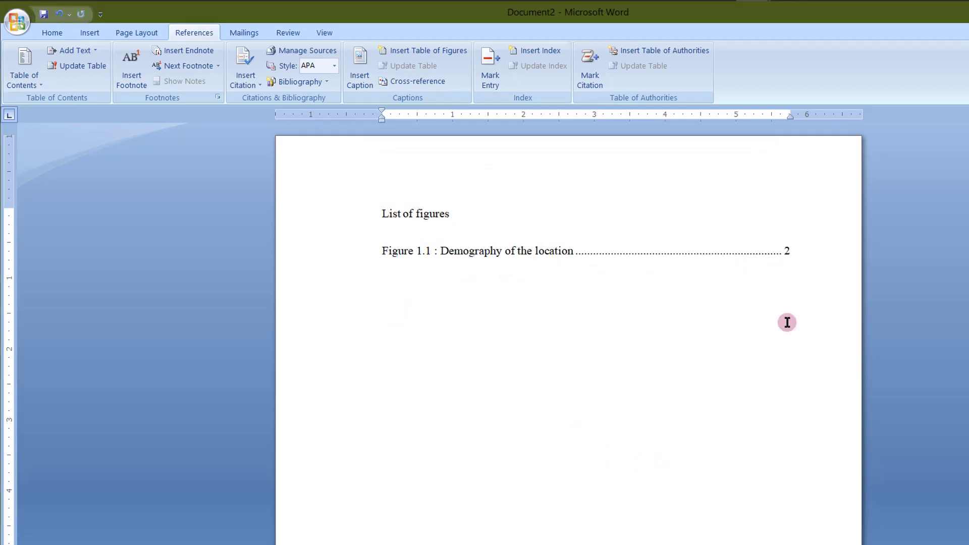
Add a new page and insert a table of figures listing Table captions
{"action": "left_click", "coordinate": [81, 33]}
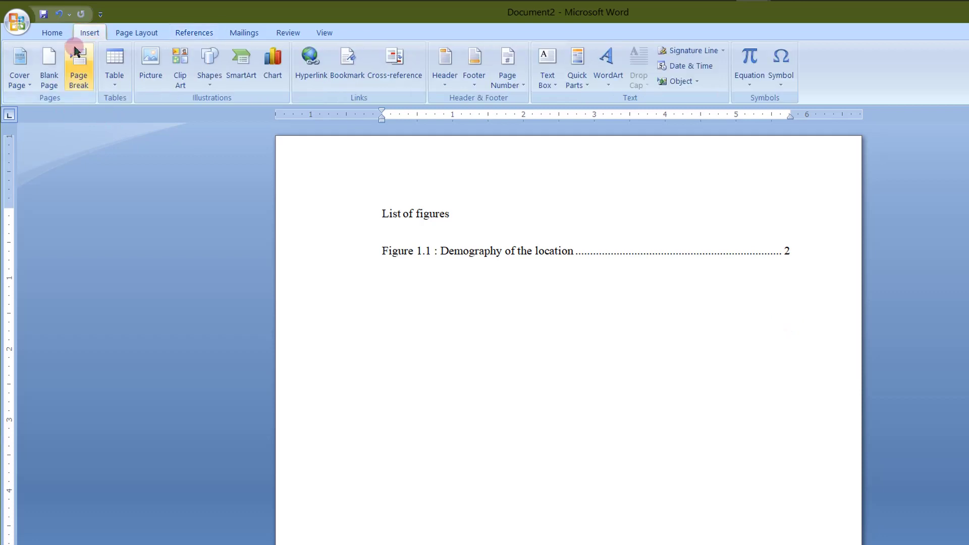
{"action": "left_click", "coordinate": [75, 50]}
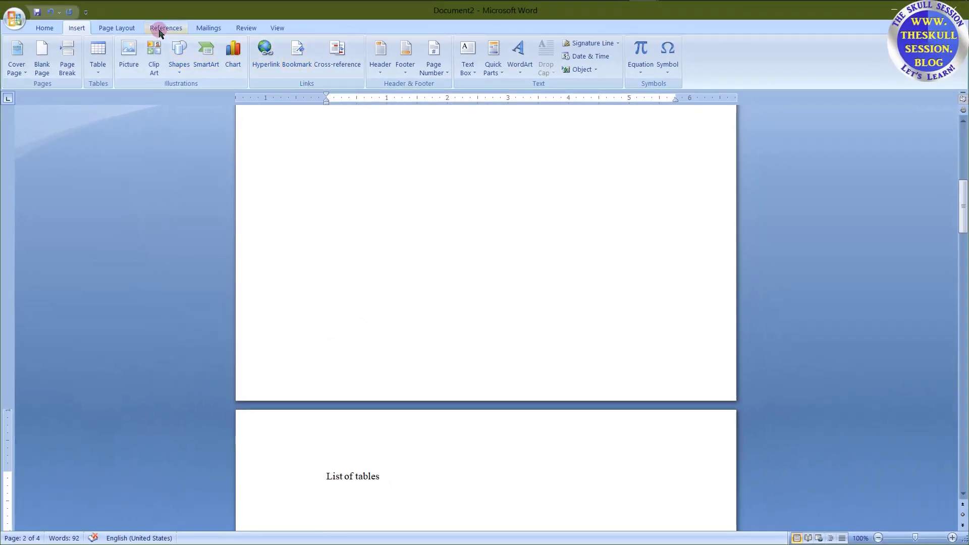
{"action": "left_click", "coordinate": [160, 32]}
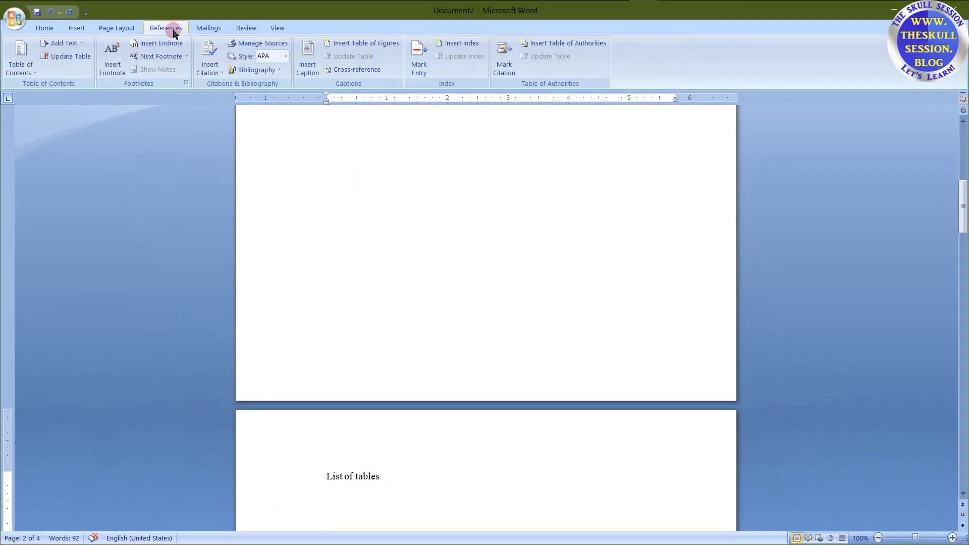
{"action": "left_click", "coordinate": [374, 49]}
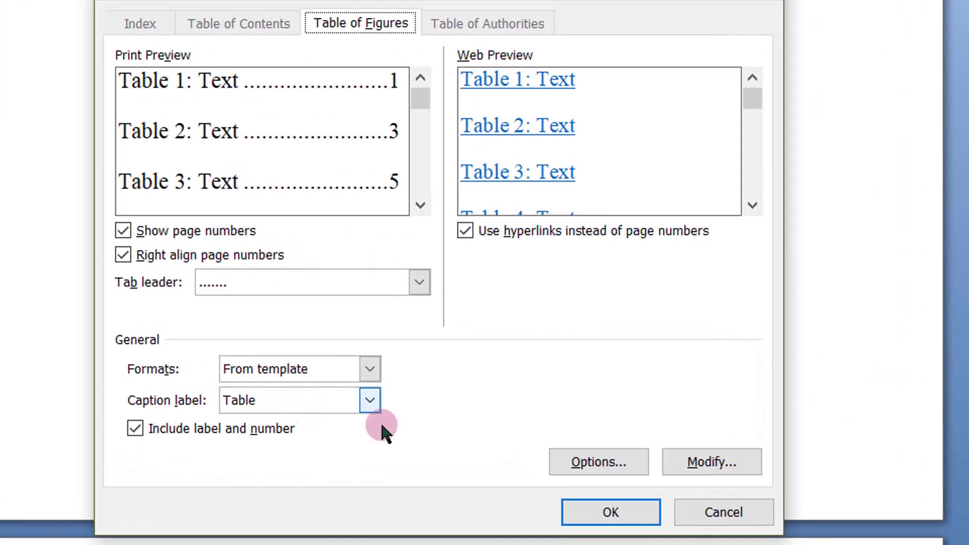
{"action": "left_click", "coordinate": [577, 517]}
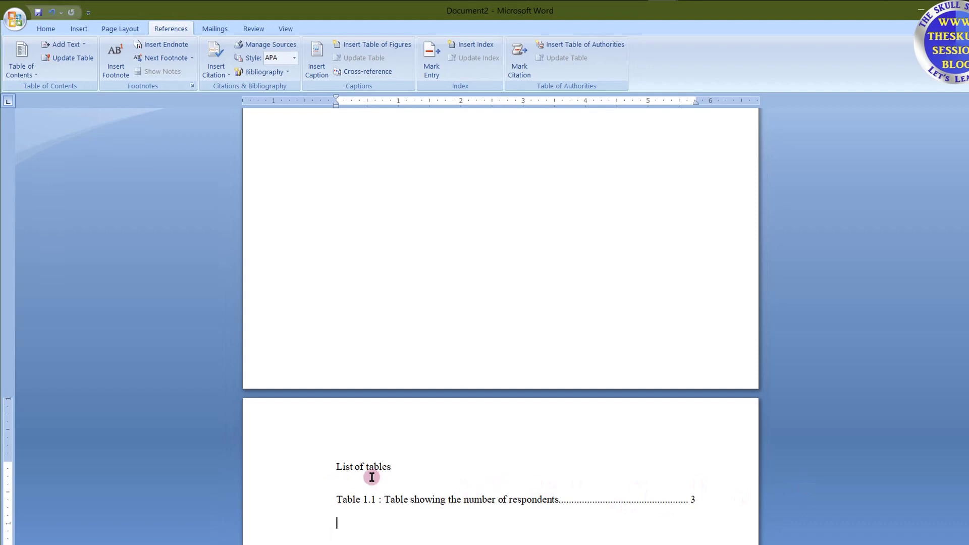
{"action": "left_click", "coordinate": [54, 29]}
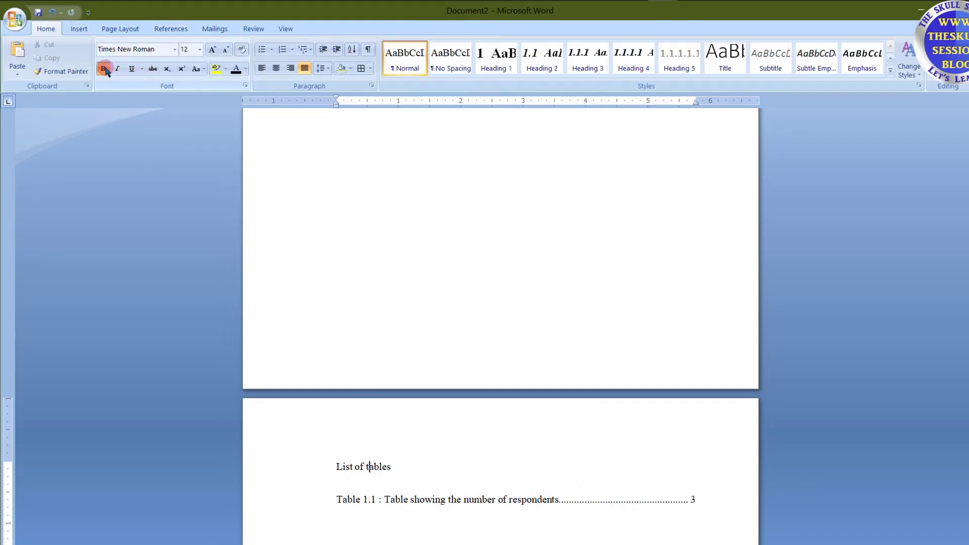
Make the List of tables heading bold, 14 pt and centred
{"action": "left_click", "coordinate": [104, 70]}
{"action": "key", "text": "ctrl+e"}
{"action": "left_click", "coordinate": [101, 69]}
{"action": "left_click", "coordinate": [212, 49]}
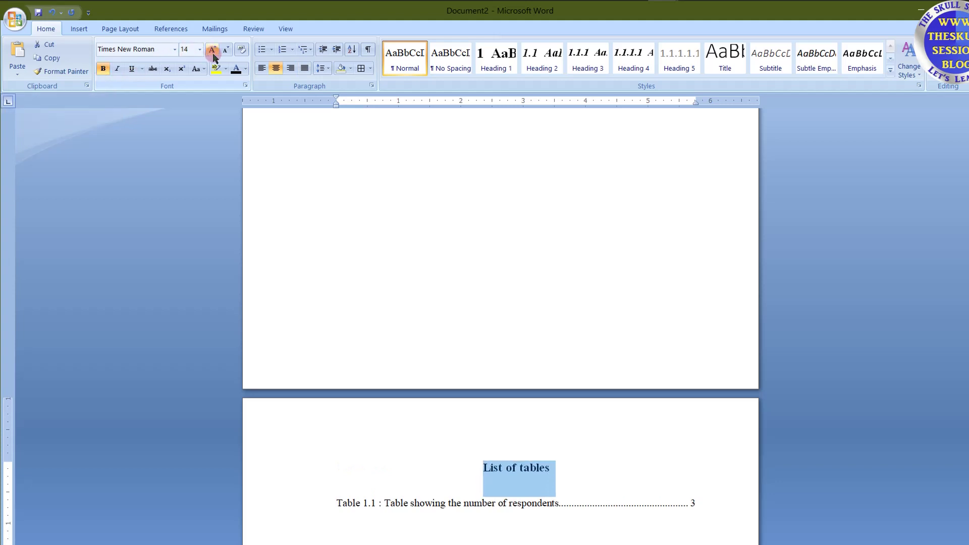
Make the List of figures heading bold, 14 pt and centred
{"action": "scroll", "coordinate": [516, 275], "scroll_direction": "up", "scroll_amount": 10}
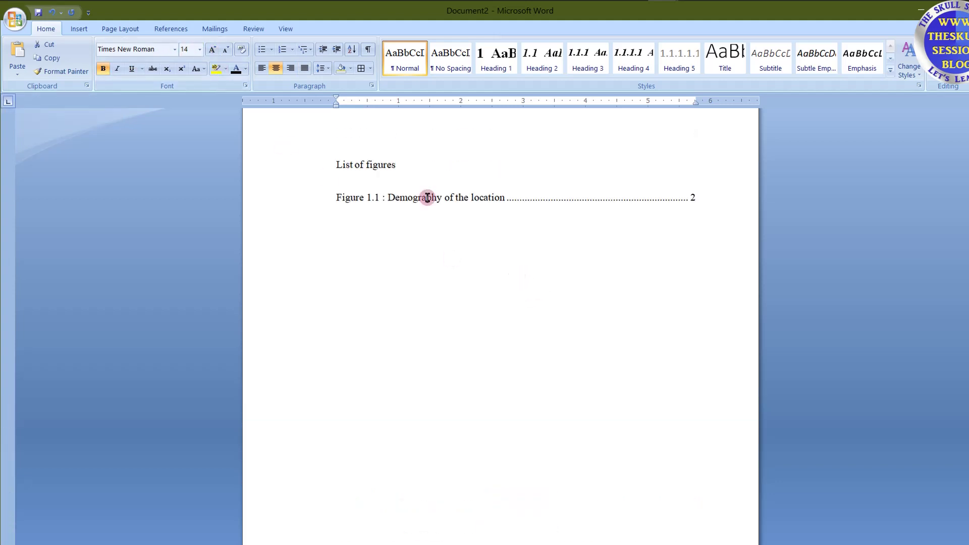
{"action": "left_click_drag", "start_coordinate": [399, 165], "coordinate": [336, 154]}
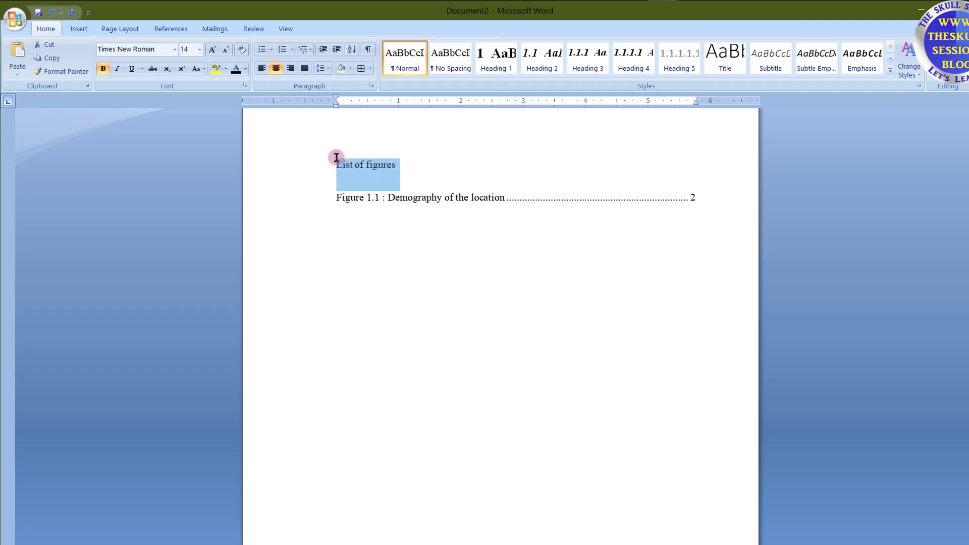
{"action": "left_click", "coordinate": [103, 68]}
{"action": "left_click", "coordinate": [213, 49]}
{"action": "left_click", "coordinate": [276, 68]}
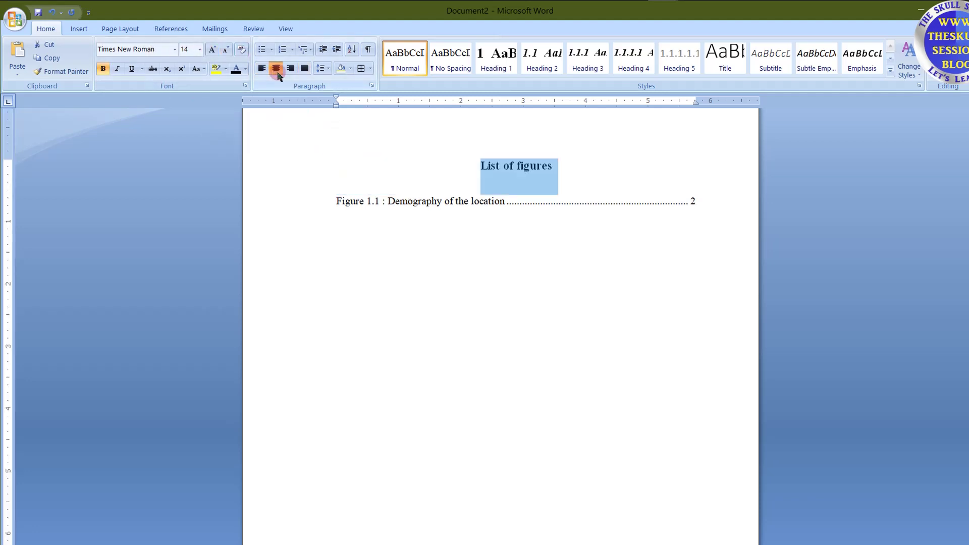
{"action": "left_click", "coordinate": [571, 242]}
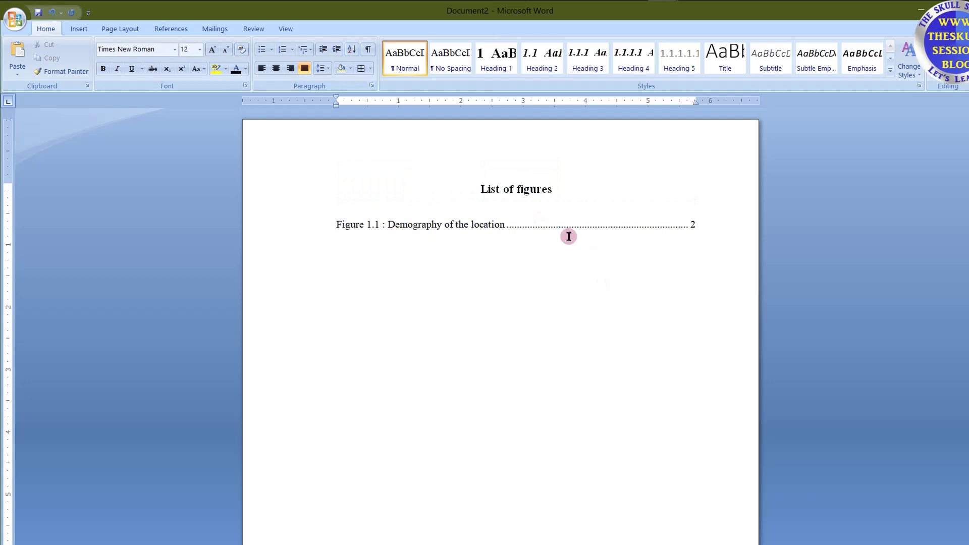
{"action": "left_click", "coordinate": [480, 189]}
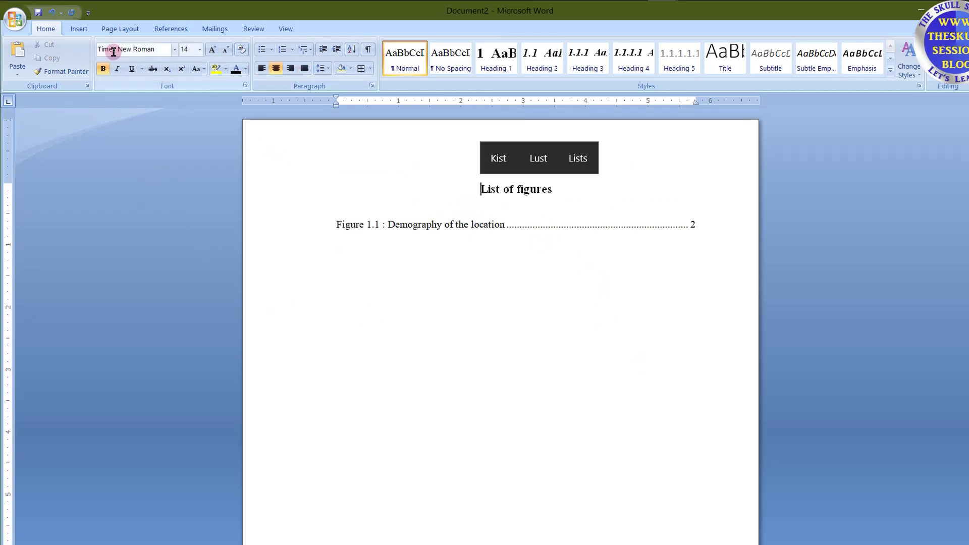
{"action": "left_click", "coordinate": [79, 29]}
Add a blank page before List of figures and insert Automatic Table 1 contents there
{"action": "left_click", "coordinate": [44, 58]}
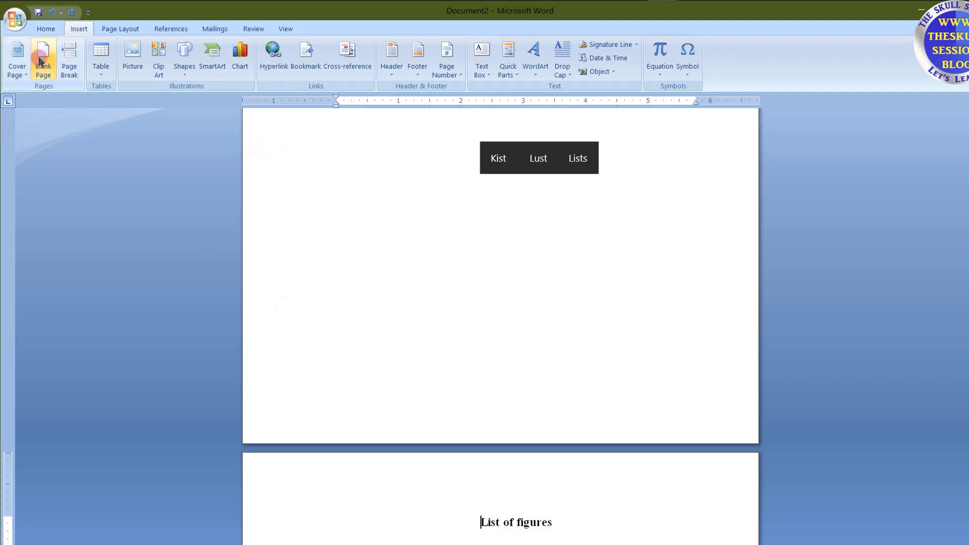
{"action": "left_click", "coordinate": [468, 197]}
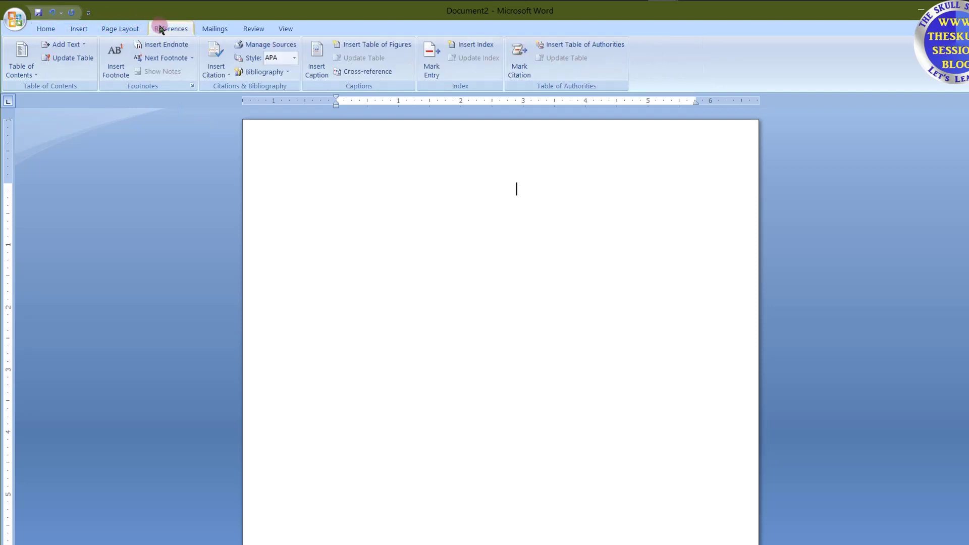
{"action": "left_click", "coordinate": [23, 66]}
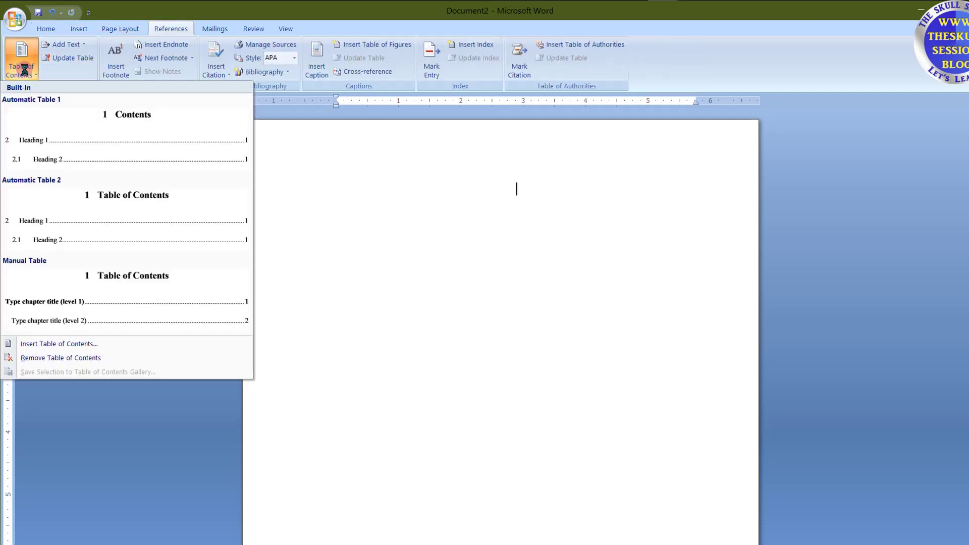
{"action": "left_click", "coordinate": [126, 132]}
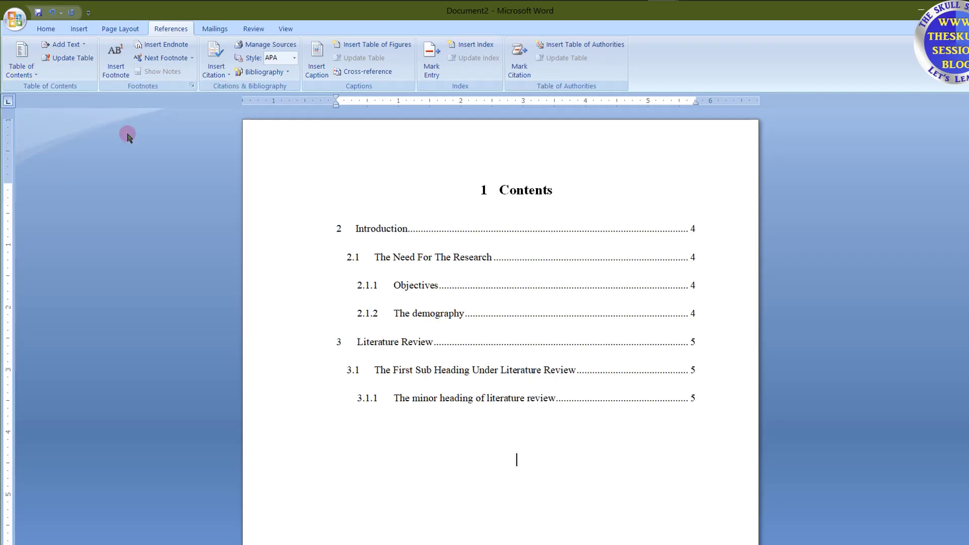
{"action": "scroll", "coordinate": [779, 415], "scroll_direction": "down", "scroll_amount": 8}
{"action": "scroll", "coordinate": [575, 383], "scroll_direction": "up", "scroll_amount": 7}
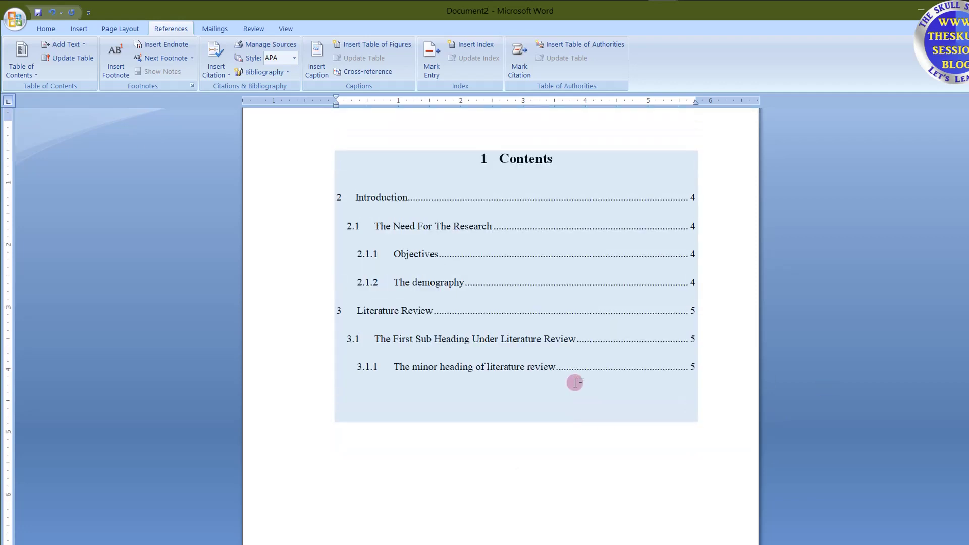
{"action": "scroll", "coordinate": [575, 383], "scroll_direction": "up", "scroll_amount": 1}
Change the Contents title to Normal style
{"action": "left_click", "coordinate": [509, 191]}
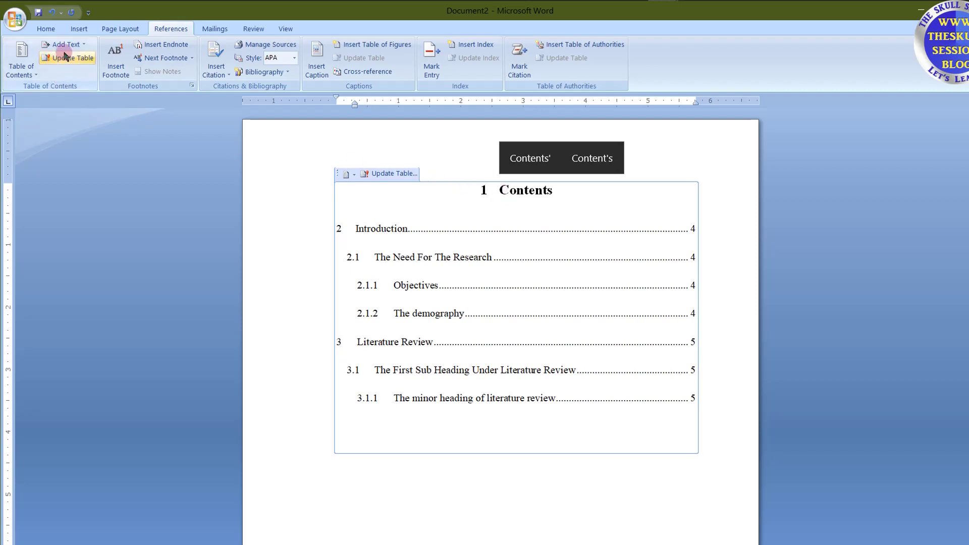
{"action": "left_click", "coordinate": [59, 31]}
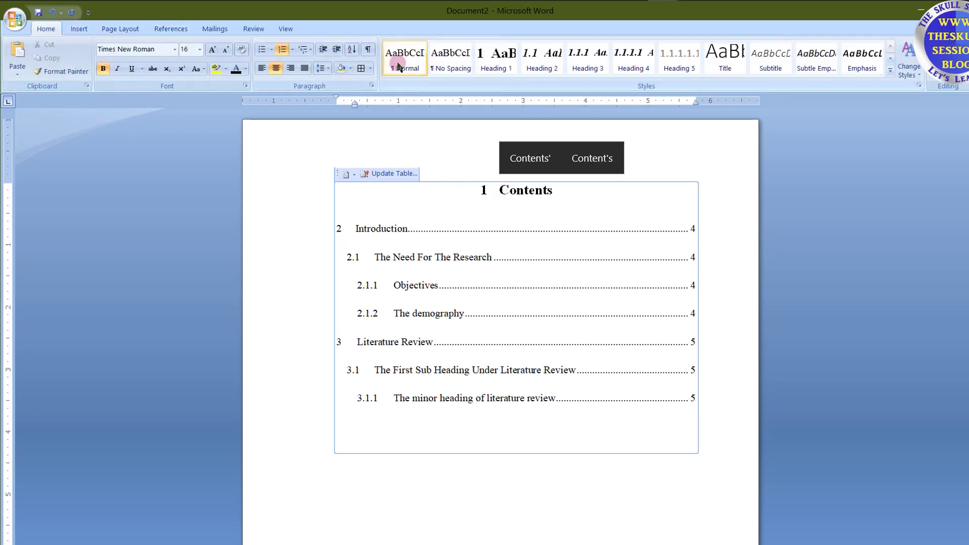
{"action": "left_click", "coordinate": [399, 66]}
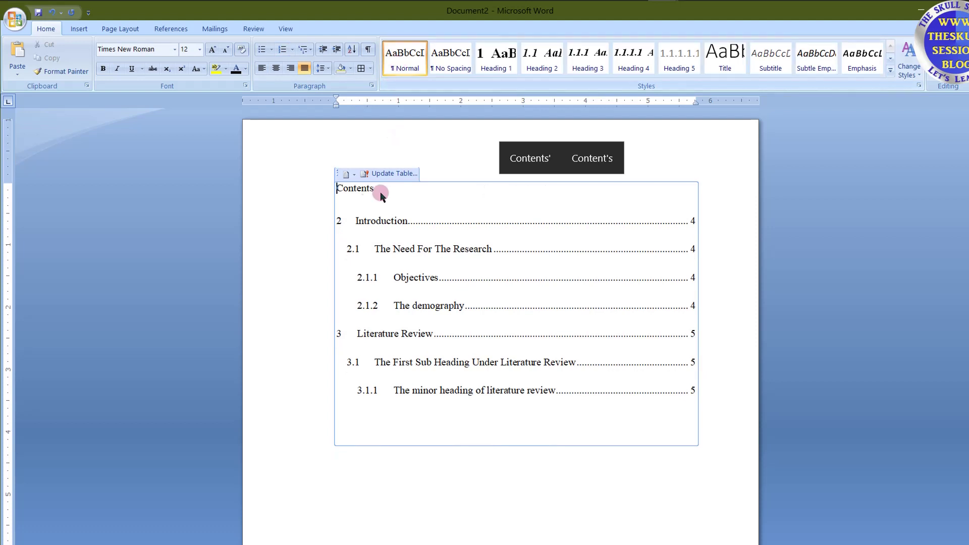
Update the entire table of contents and retitle it 'List of Contents', centred
{"action": "left_click", "coordinate": [382, 174]}
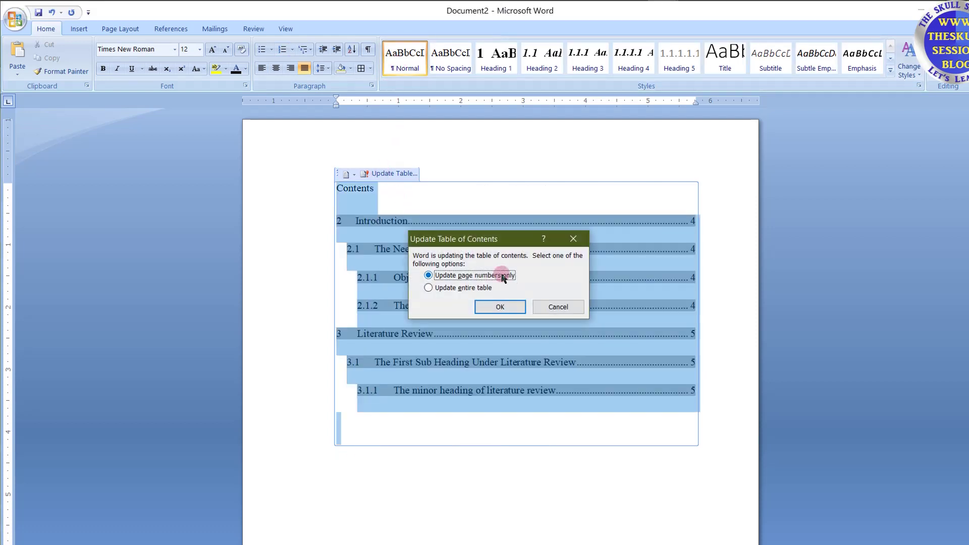
{"action": "left_click", "coordinate": [469, 288]}
{"action": "left_click", "coordinate": [488, 306]}
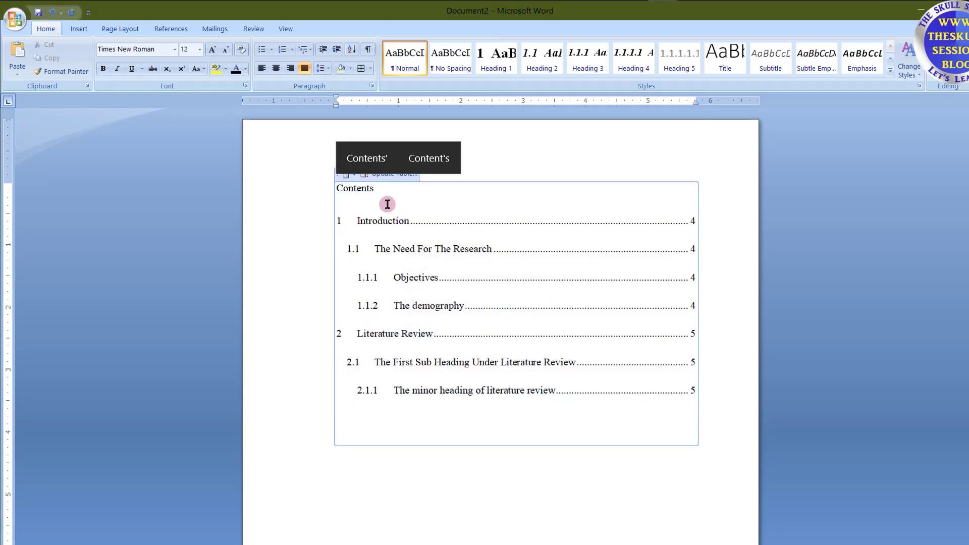
{"action": "type", "text": "List of"}
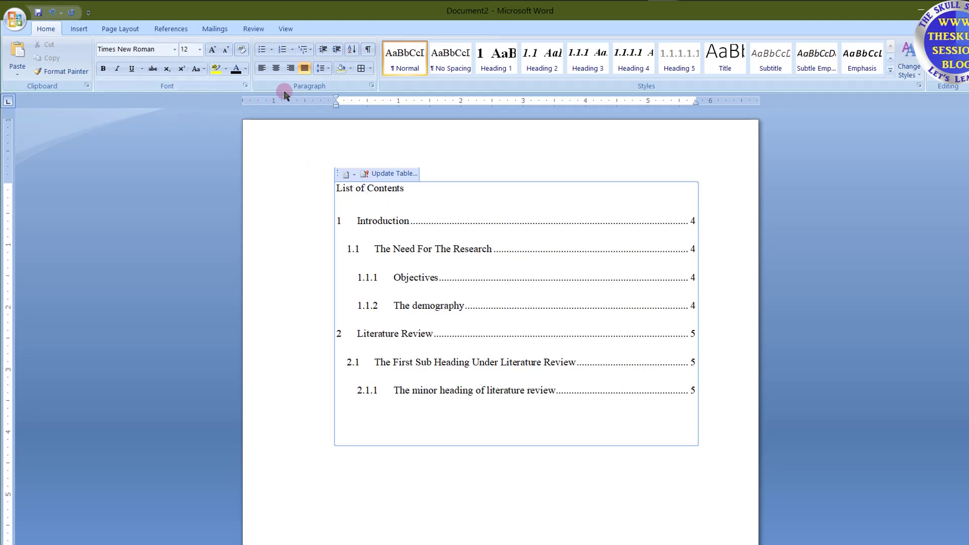
{"action": "left_click", "coordinate": [279, 67]}
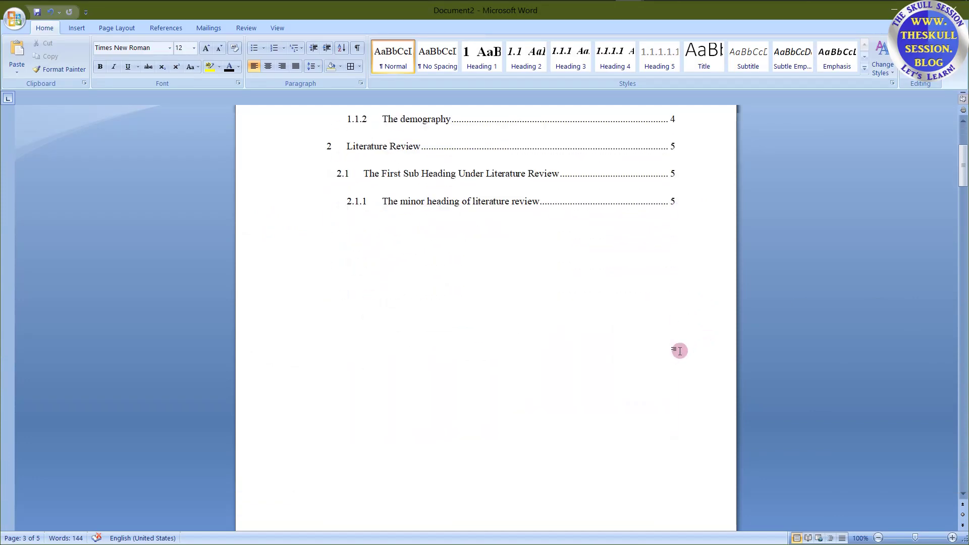
Scroll through the contents, list pages and Introduction to review the document
{"action": "scroll", "coordinate": [679, 351], "scroll_direction": "down", "scroll_amount": 10}
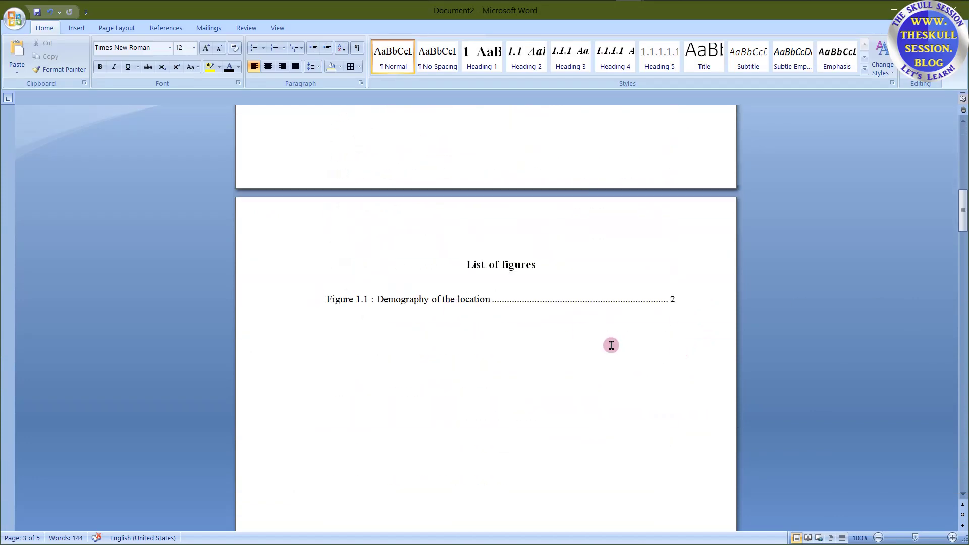
{"action": "scroll", "coordinate": [611, 345], "scroll_direction": "down", "scroll_amount": 15}
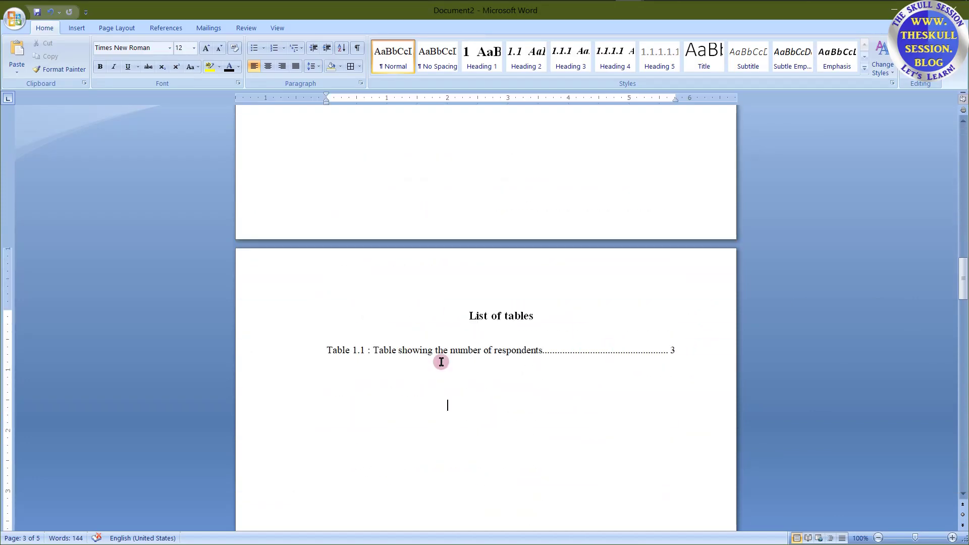
{"action": "scroll", "coordinate": [624, 366], "scroll_direction": "down", "scroll_amount": 18}
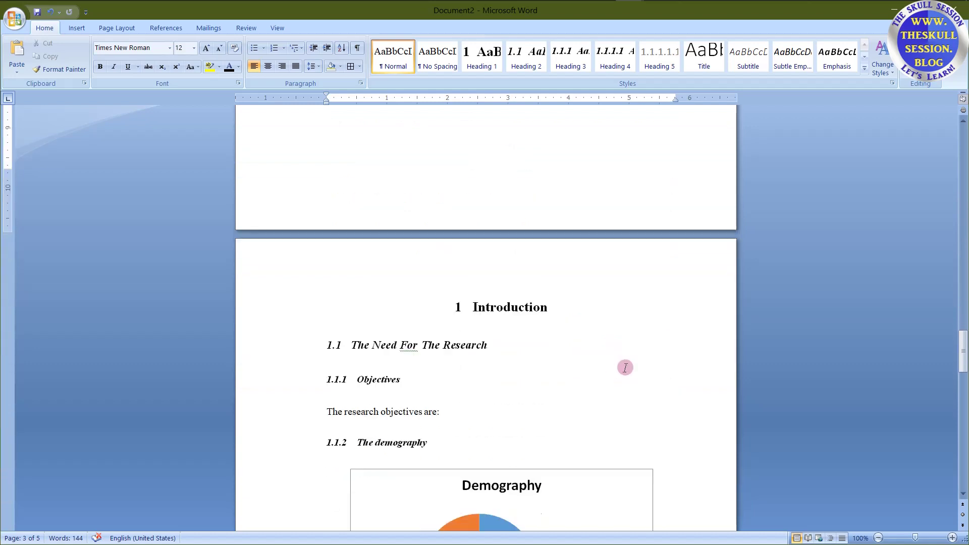
{"action": "scroll", "coordinate": [625, 367], "scroll_direction": "down", "scroll_amount": 2}
{"action": "scroll", "coordinate": [570, 287], "scroll_direction": "up", "scroll_amount": 1}
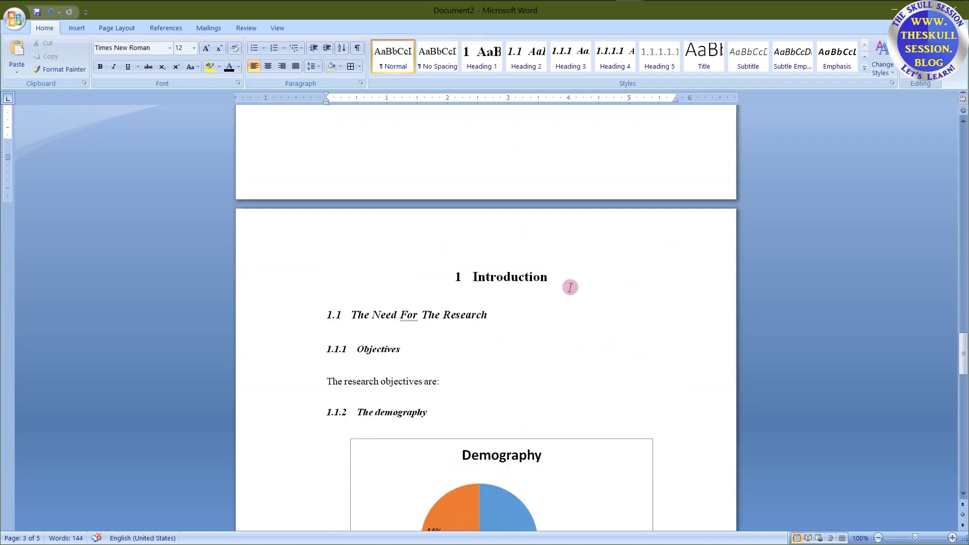
{"action": "scroll", "coordinate": [570, 287], "scroll_direction": "up", "scroll_amount": 5}
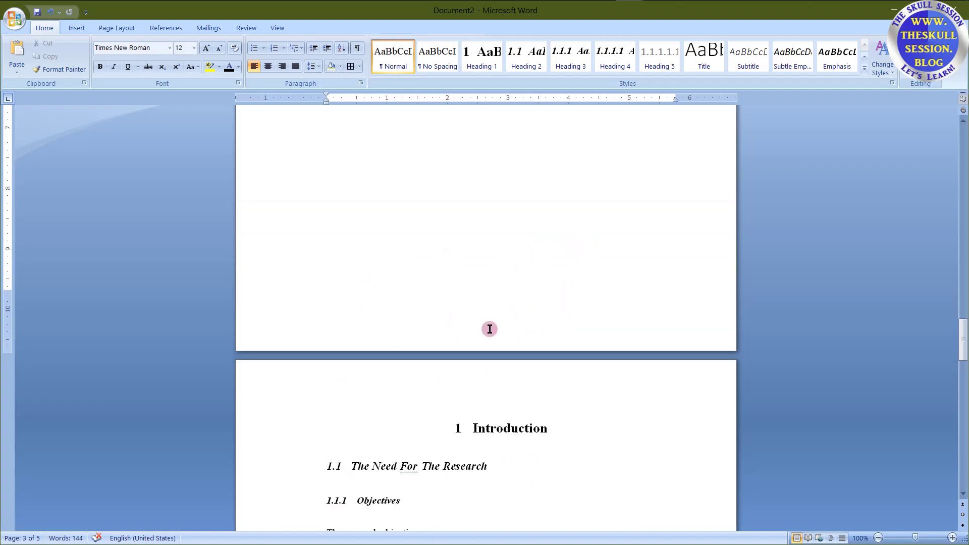
{"action": "scroll", "coordinate": [530, 327], "scroll_direction": "down", "scroll_amount": 16}
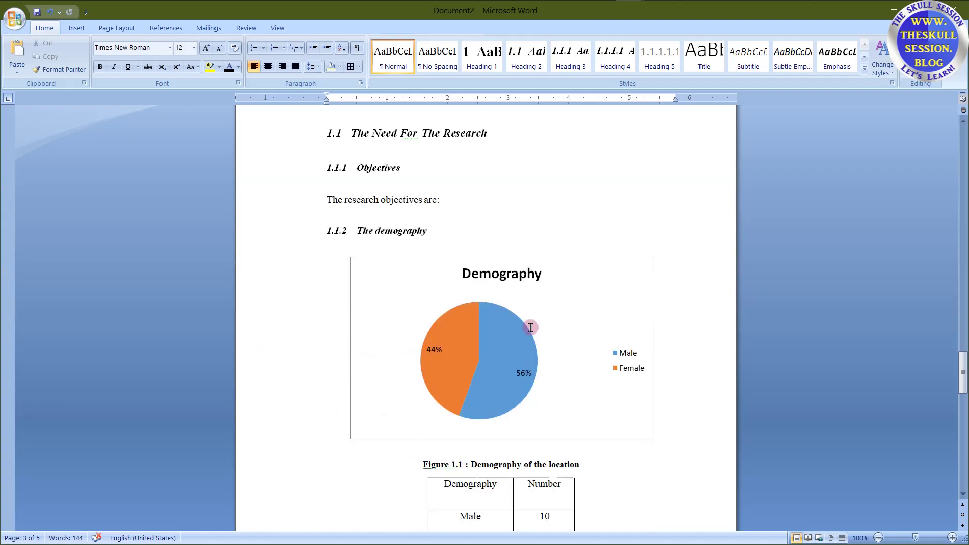
{"action": "scroll", "coordinate": [530, 327], "scroll_direction": "down", "scroll_amount": 4}
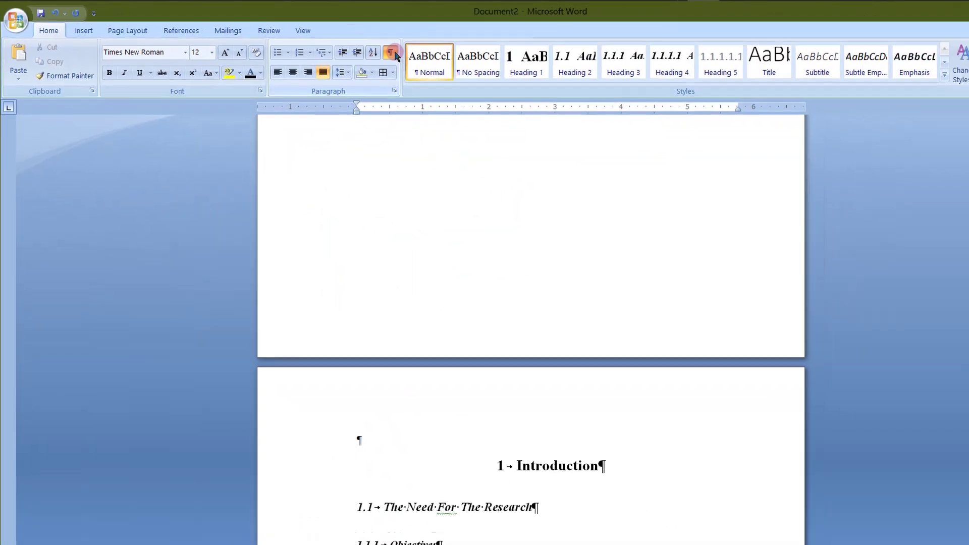
Delete the empty paragraph above 1 Introduction
{"action": "scroll", "coordinate": [454, 479], "scroll_direction": "down", "scroll_amount": 3}
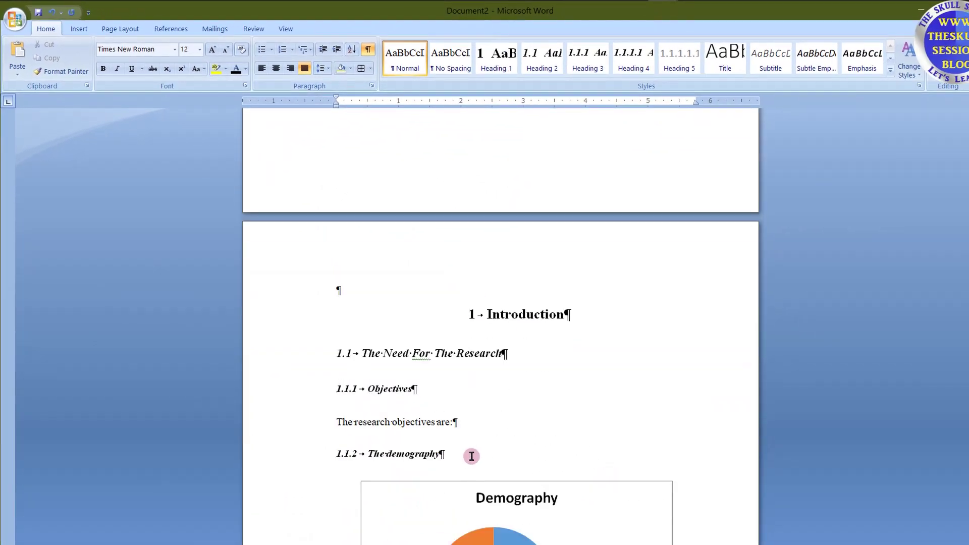
{"action": "left_click", "coordinate": [374, 291]}
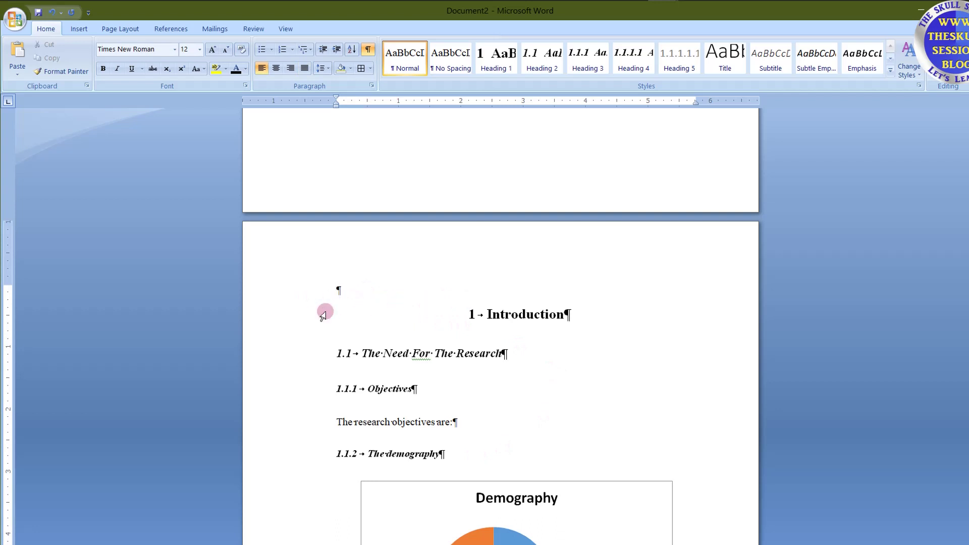
{"action": "key", "text": "Delete"}
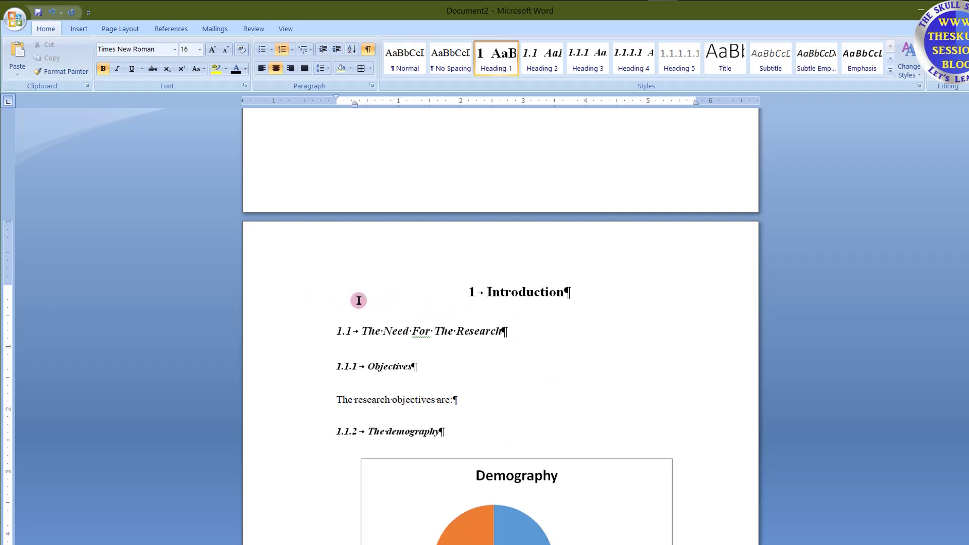
Remove the page break after List of tables and add blank lines above 1 Introduction
{"action": "scroll", "coordinate": [589, 362], "scroll_direction": "down", "scroll_amount": 2}
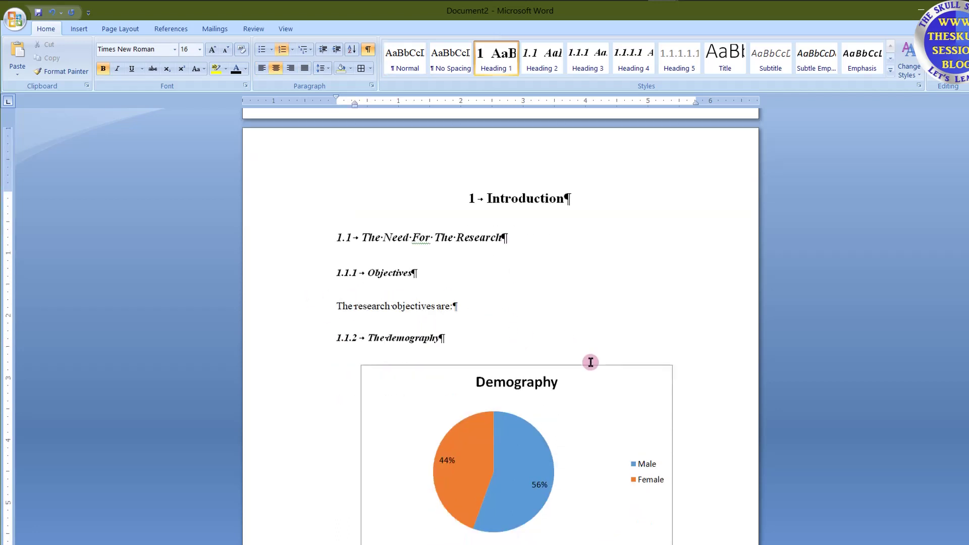
{"action": "scroll", "coordinate": [591, 361], "scroll_direction": "up", "scroll_amount": 5}
{"action": "scroll", "coordinate": [590, 362], "scroll_direction": "up", "scroll_amount": 8}
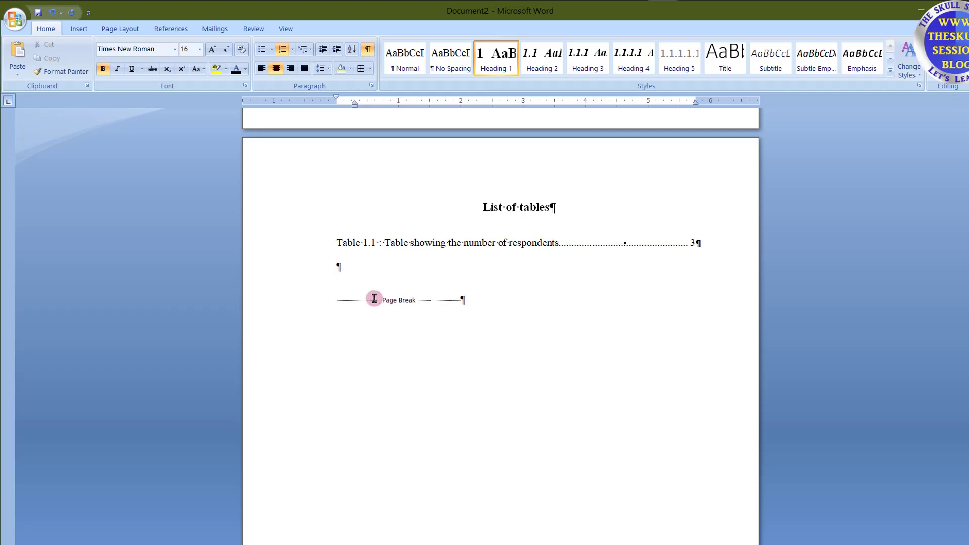
{"action": "left_click", "coordinate": [330, 301]}
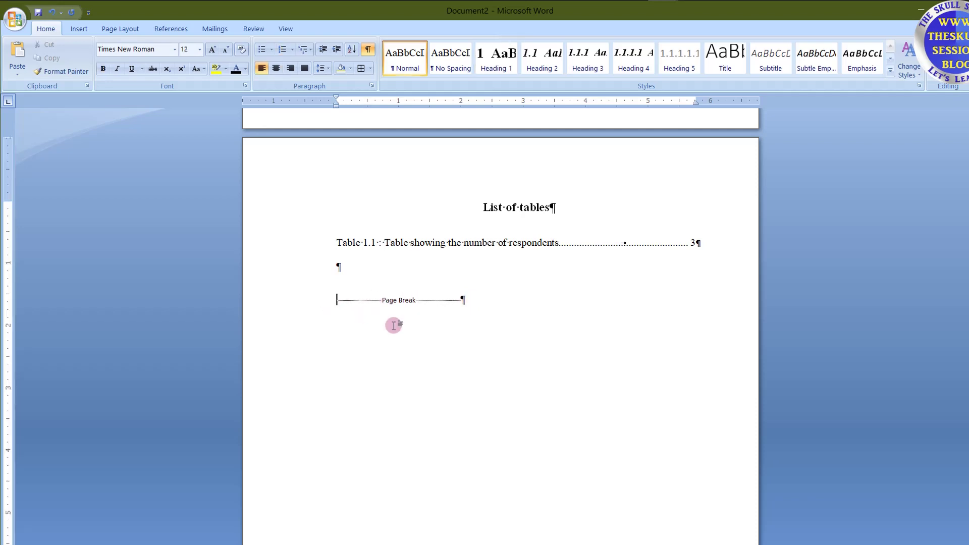
{"action": "key", "text": "Delete"}
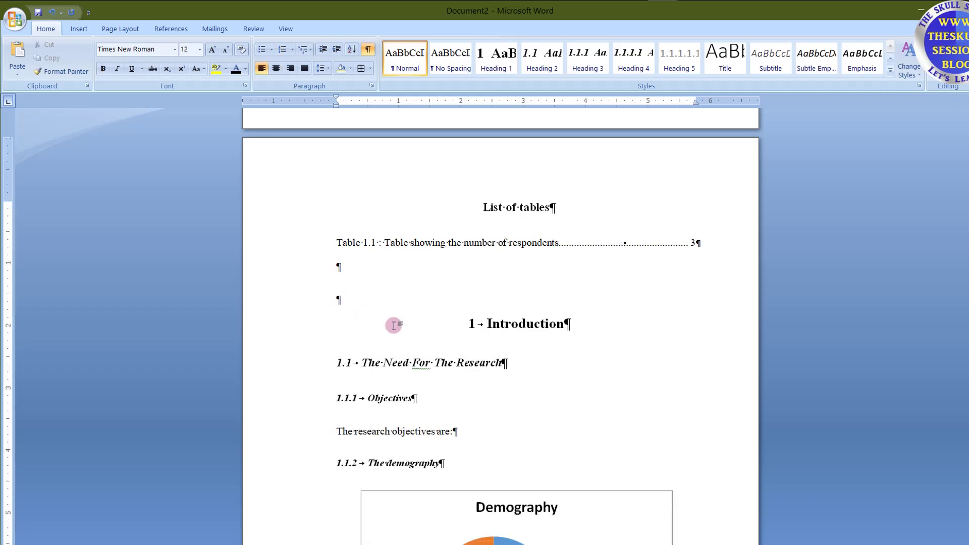
{"action": "key", "text": "Delete"}
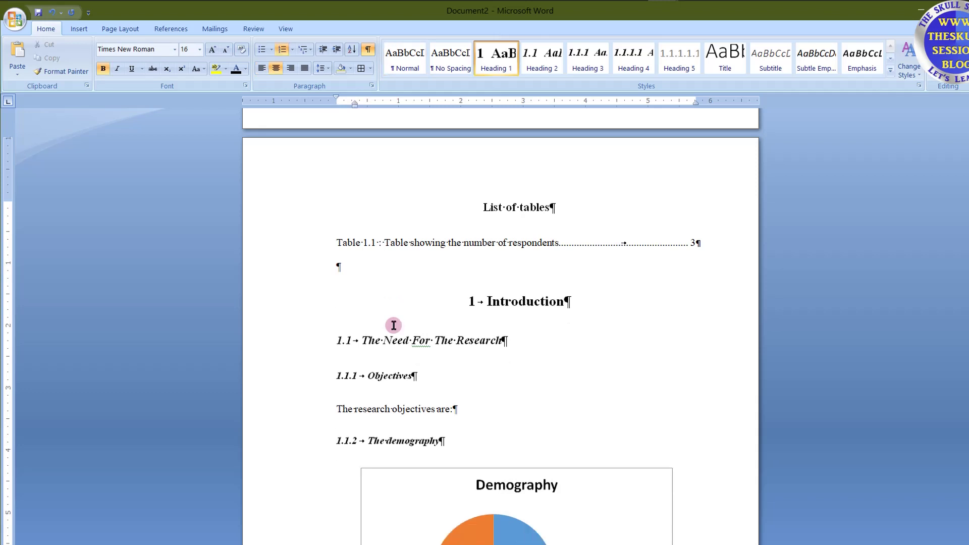
{"action": "key", "text": "Return"}
{"action": "key", "text": "Up"}
Insert a Next Page section break after the List of tables
{"action": "left_click", "coordinate": [121, 29]}
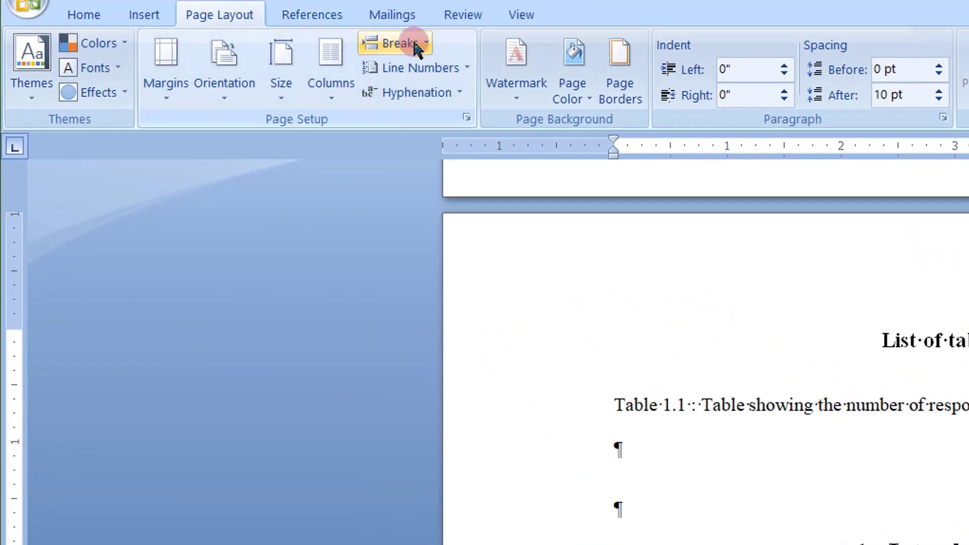
{"action": "left_click", "coordinate": [417, 49]}
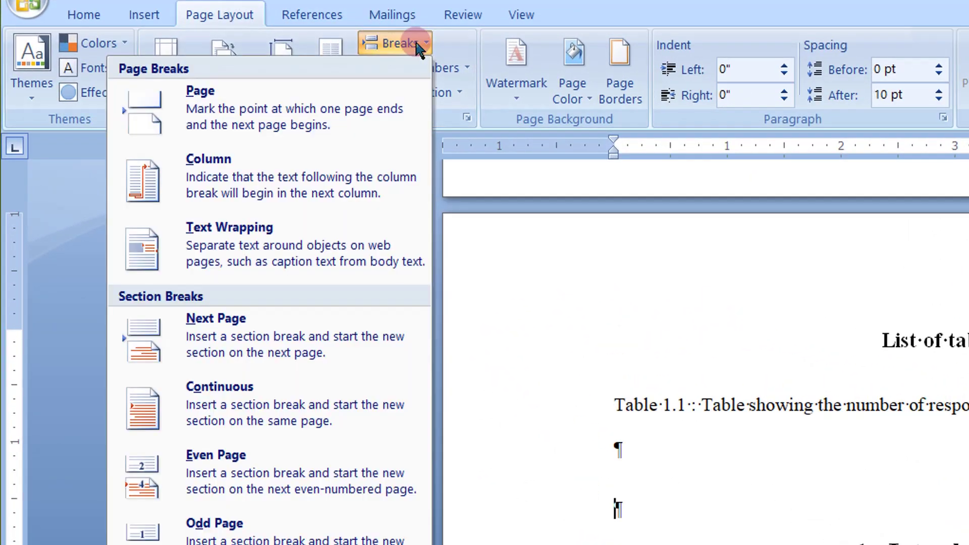
{"action": "left_click", "coordinate": [255, 337]}
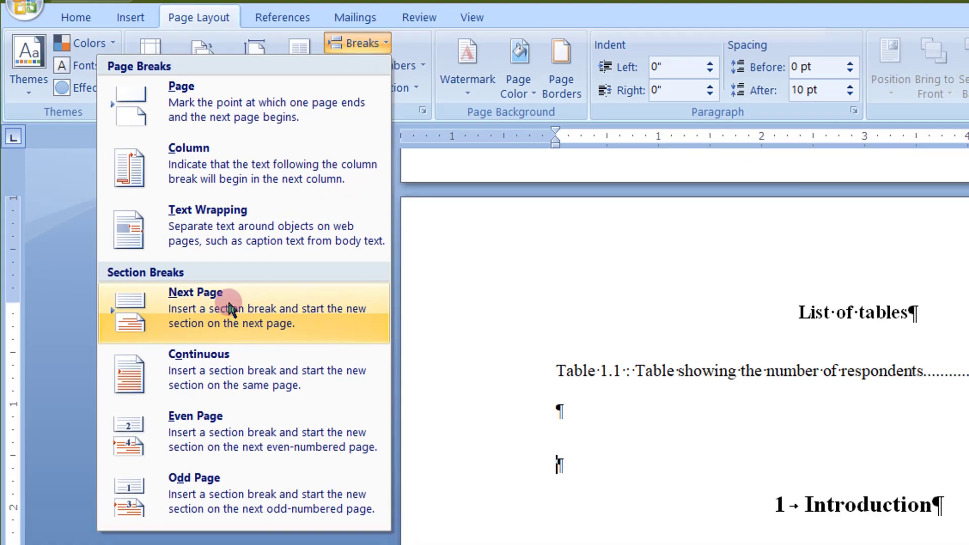
{"action": "left_click", "coordinate": [254, 337]}
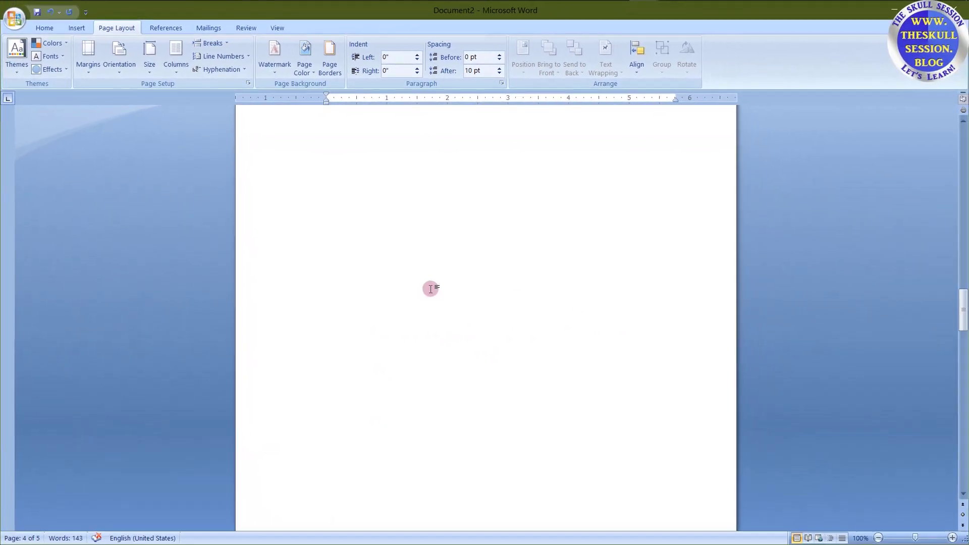
Delete the leftover empty paragraph above 1 Introduction
{"action": "scroll", "coordinate": [492, 328], "scroll_direction": "up", "scroll_amount": 10}
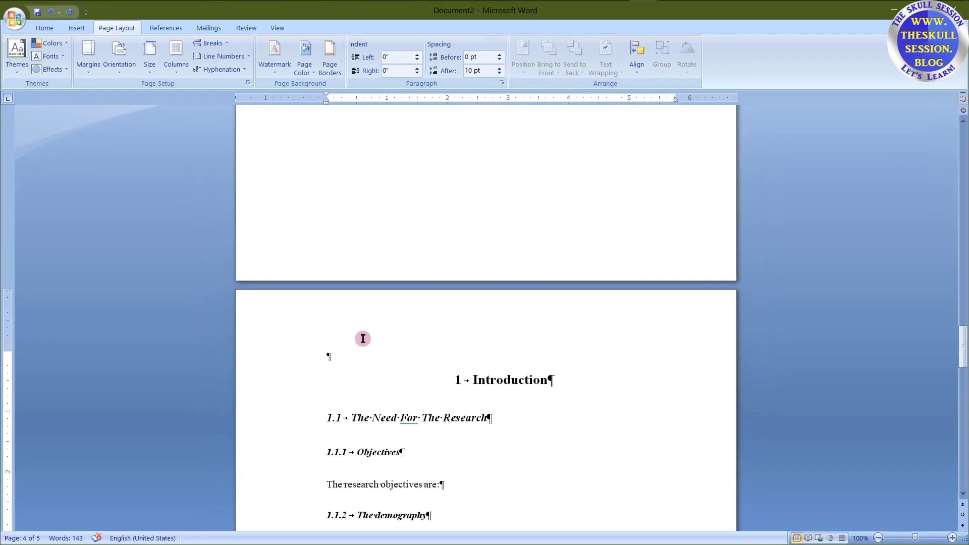
{"action": "key", "text": "Delete"}
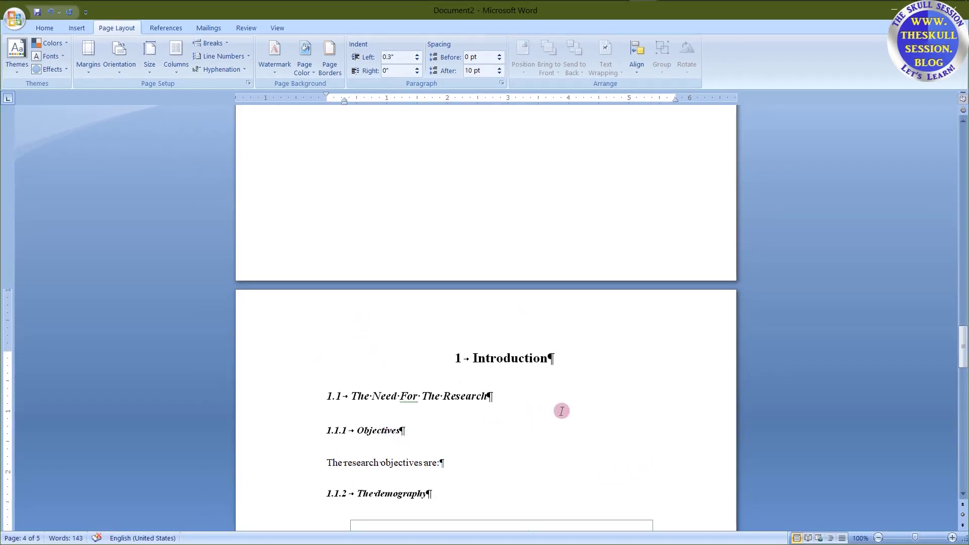
{"action": "scroll", "coordinate": [561, 410], "scroll_direction": "up", "scroll_amount": 15}
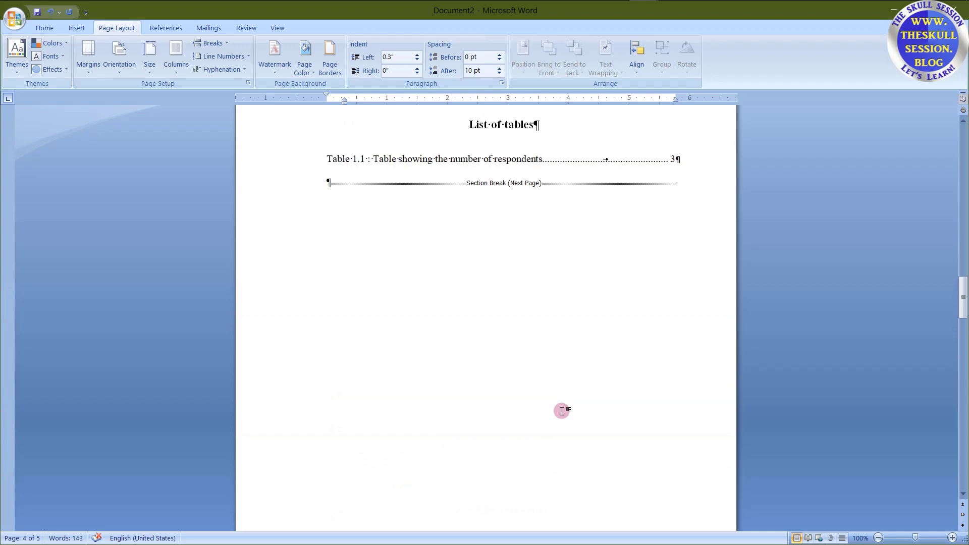
{"action": "scroll", "coordinate": [562, 411], "scroll_direction": "up", "scroll_amount": 15}
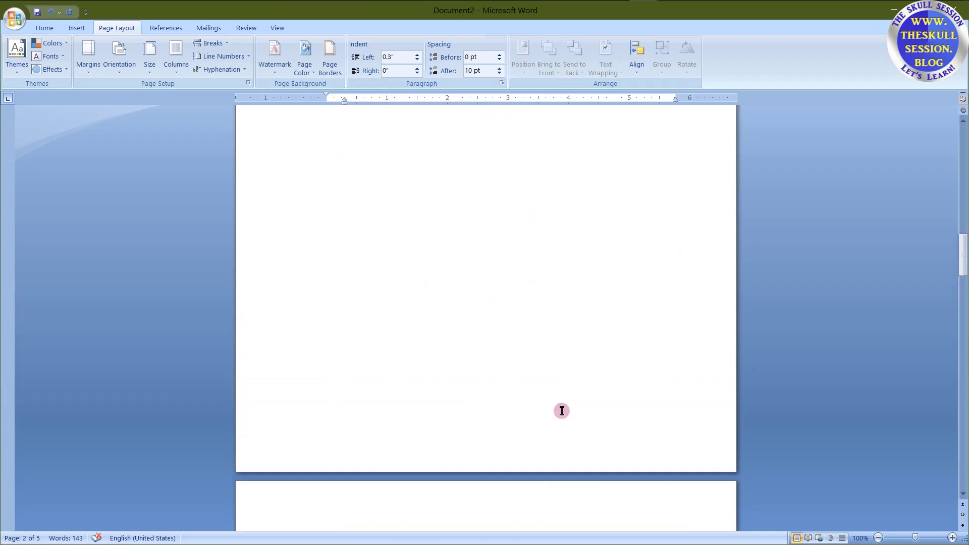
{"action": "scroll", "coordinate": [562, 411], "scroll_direction": "up", "scroll_amount": 6}
{"action": "scroll", "coordinate": [562, 410], "scroll_direction": "down", "scroll_amount": 8}
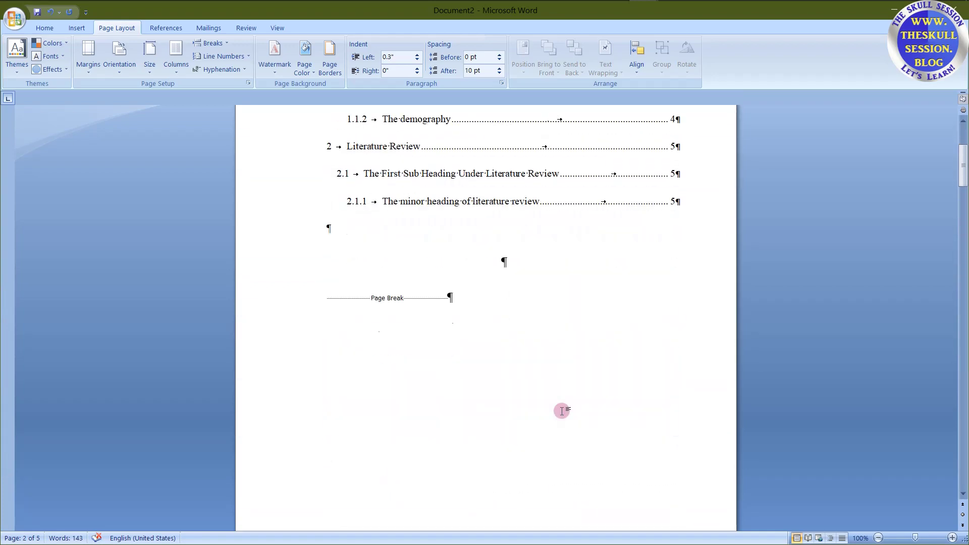
Format the first-section footer page numbers as lowercase Roman numerals (i, ii, iii)
{"action": "double_click", "coordinate": [489, 472]}
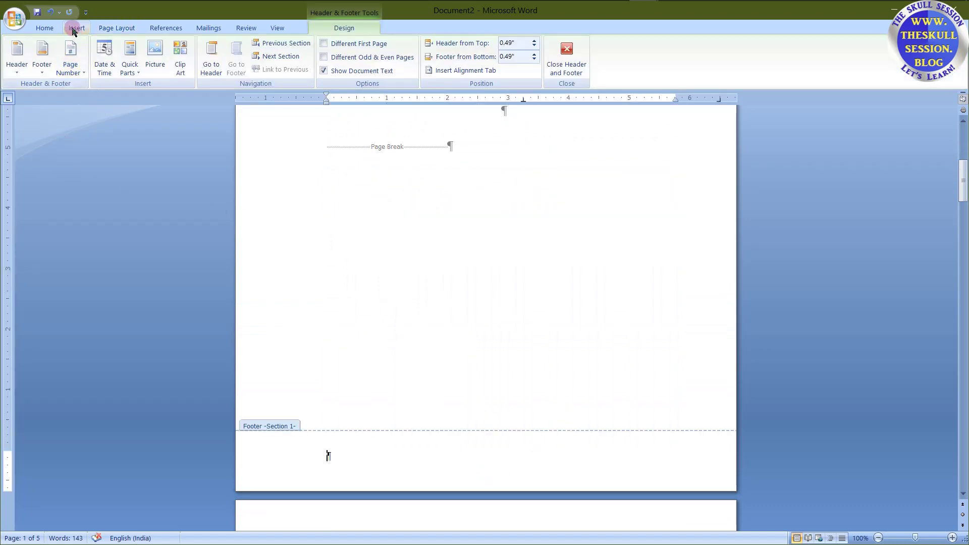
{"action": "left_click", "coordinate": [70, 60]}
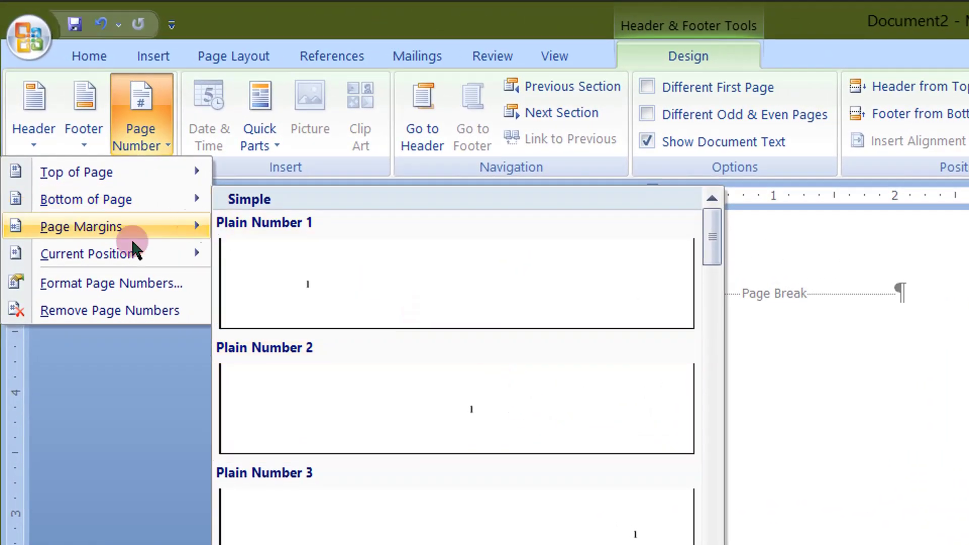
{"action": "left_click", "coordinate": [55, 282]}
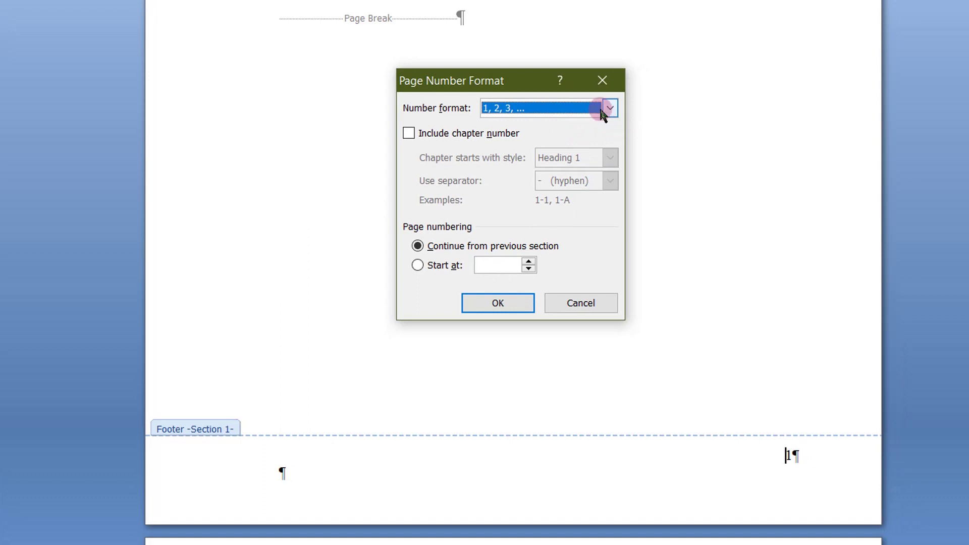
{"action": "left_click", "coordinate": [603, 110]}
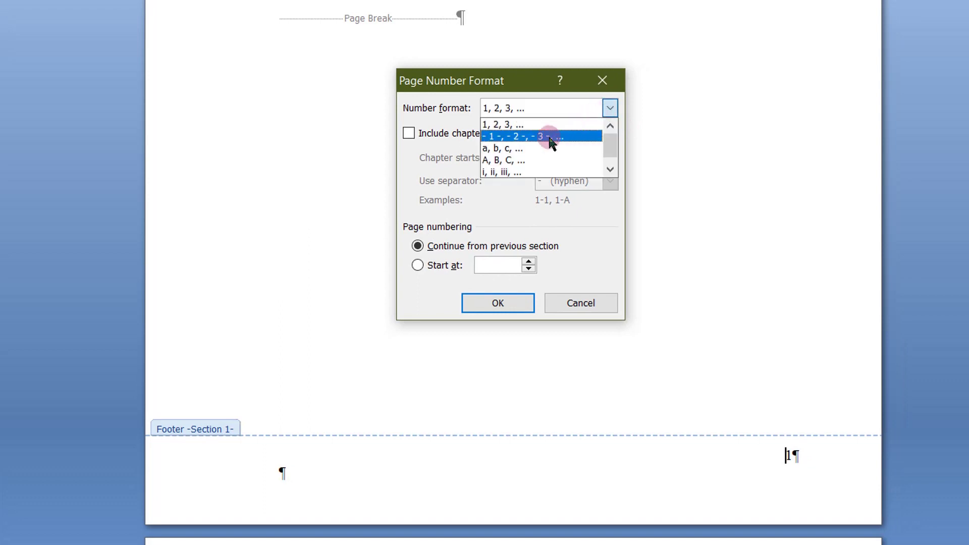
{"action": "left_click", "coordinate": [507, 172]}
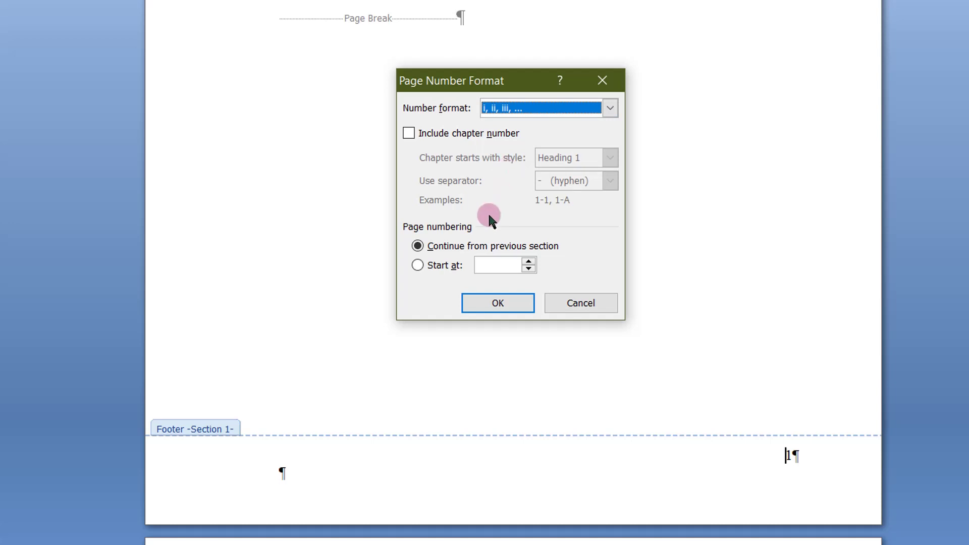
{"action": "left_click", "coordinate": [506, 302]}
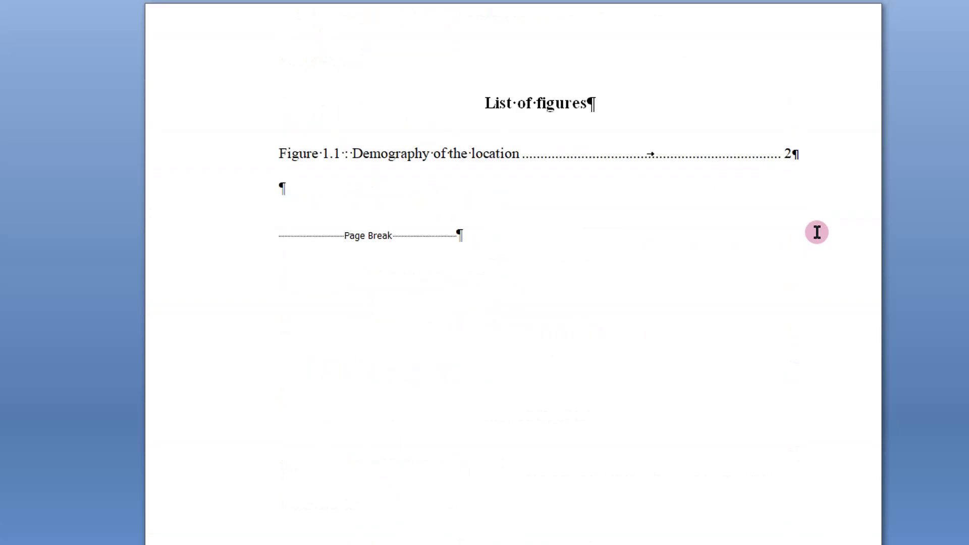
{"action": "scroll", "coordinate": [817, 233], "scroll_direction": "down", "scroll_amount": 15}
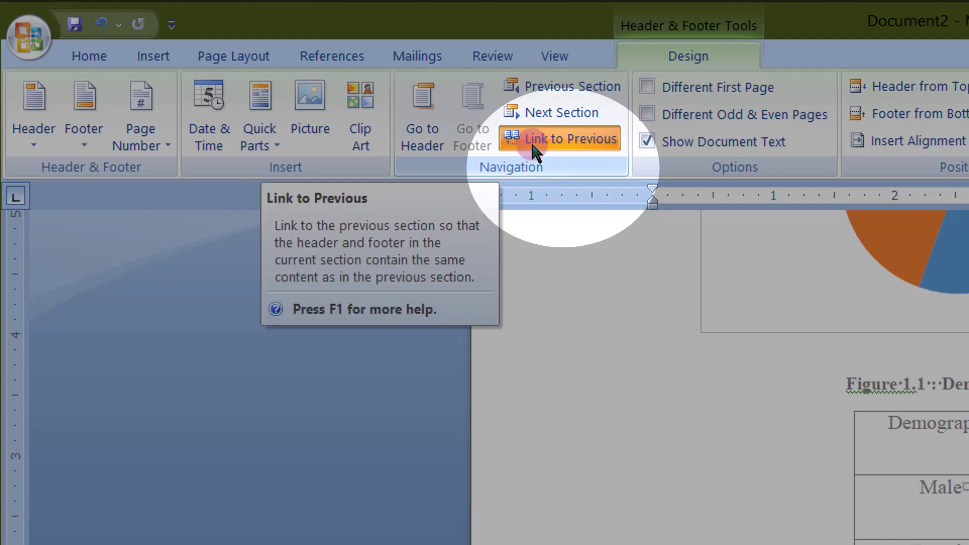
Unlink the section 2 footer from the previous section and restart its numbering at 1
{"action": "left_click", "coordinate": [533, 146]}
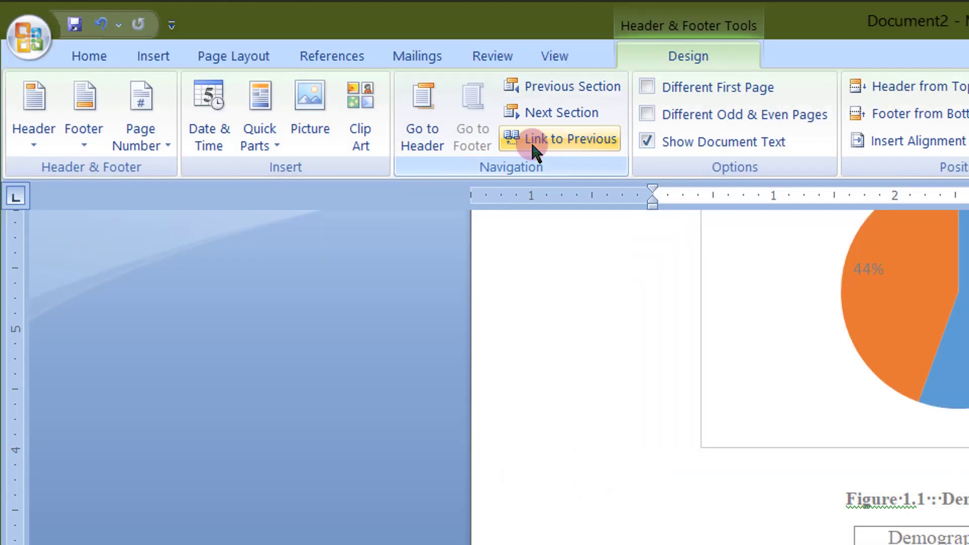
{"action": "left_click", "coordinate": [153, 158]}
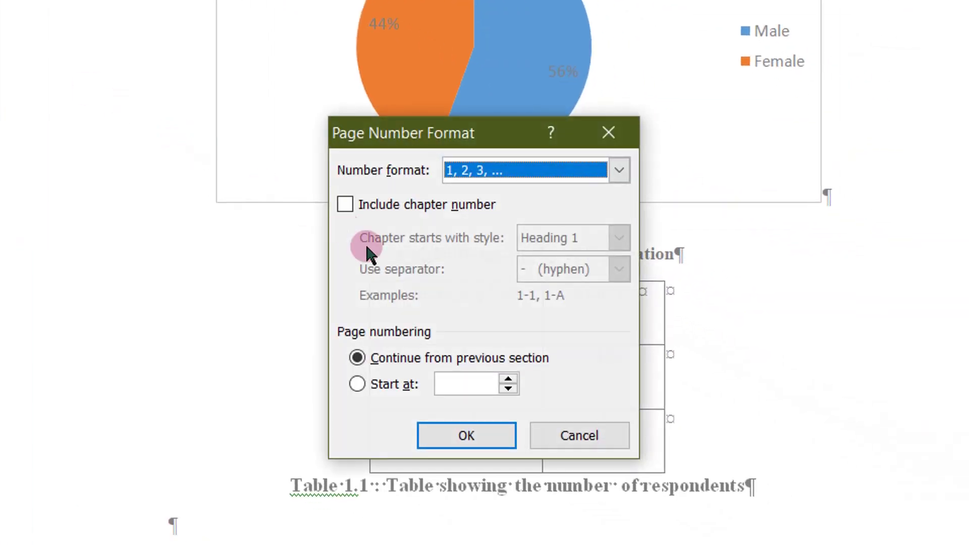
{"action": "left_click", "coordinate": [357, 384]}
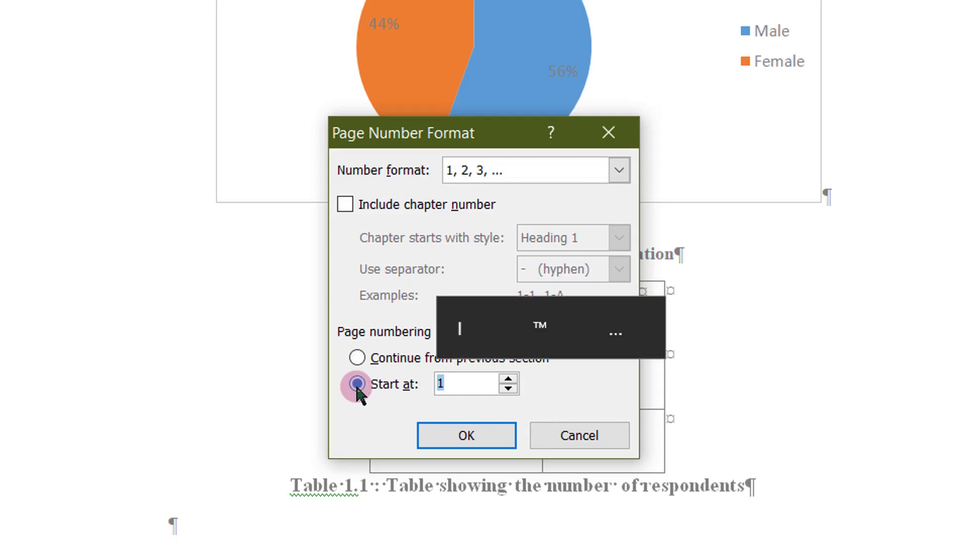
{"action": "left_click", "coordinate": [490, 429]}
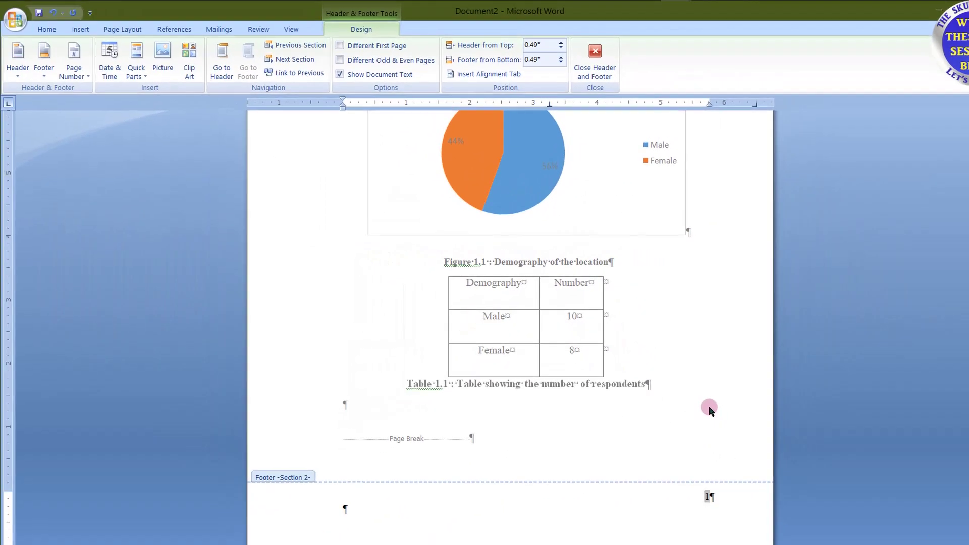
Close footer editing and return to the document body
{"action": "double_click", "coordinate": [786, 521]}
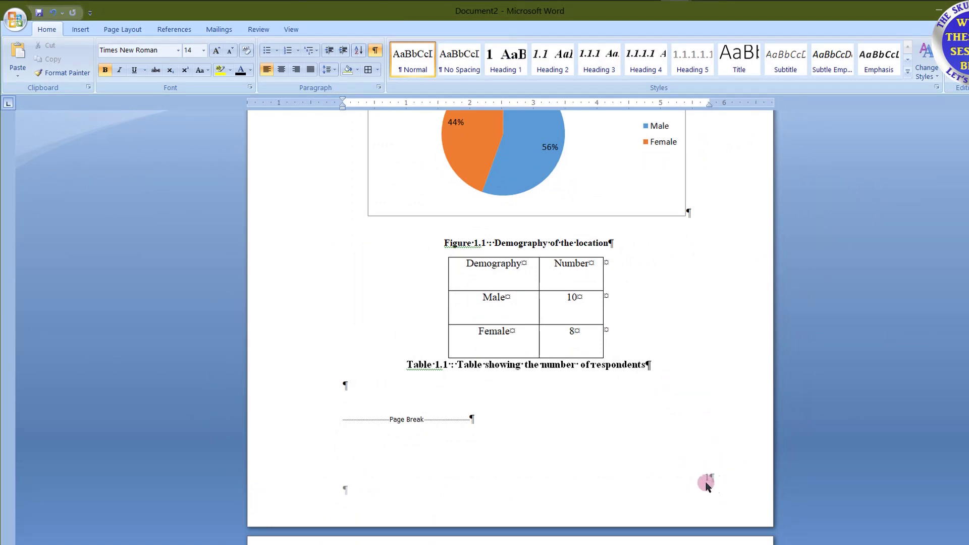
{"action": "scroll", "coordinate": [720, 483], "scroll_direction": "down", "scroll_amount": 3}
{"action": "scroll", "coordinate": [721, 480], "scroll_direction": "down", "scroll_amount": 13}
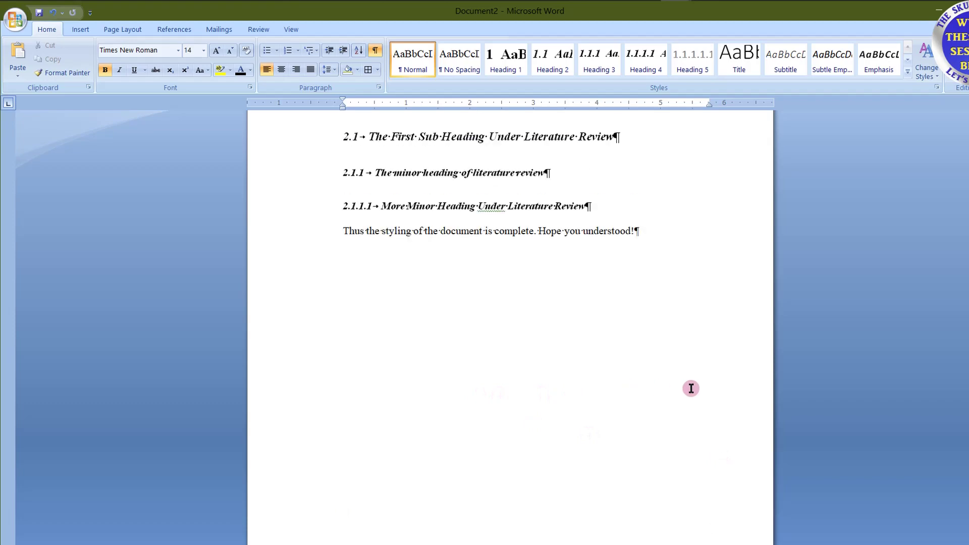
{"action": "scroll", "coordinate": [691, 388], "scroll_direction": "up", "scroll_amount": 4}
{"action": "scroll", "coordinate": [691, 388], "scroll_direction": "up", "scroll_amount": 15}
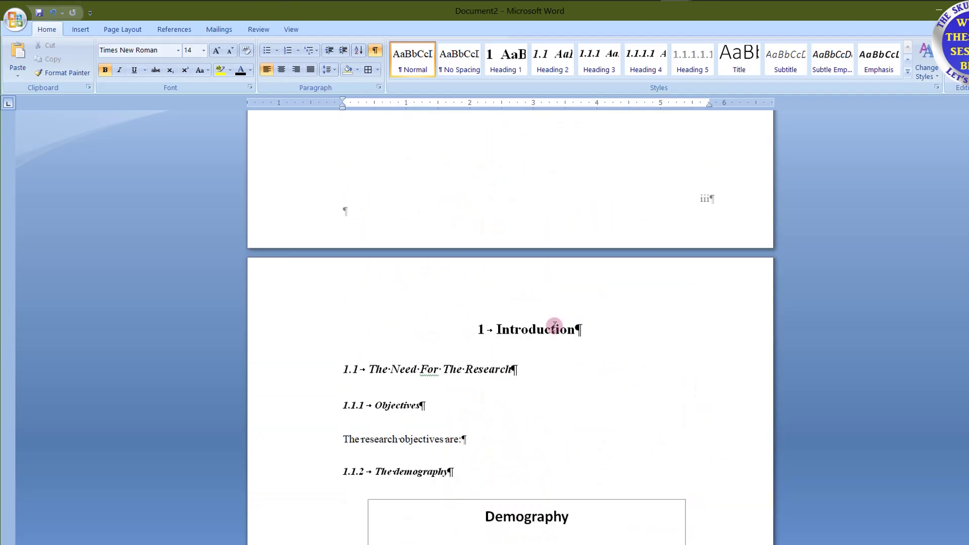
Hide paragraph marks and formatting symbols, then view the Table of Contents page
{"action": "left_click", "coordinate": [375, 50]}
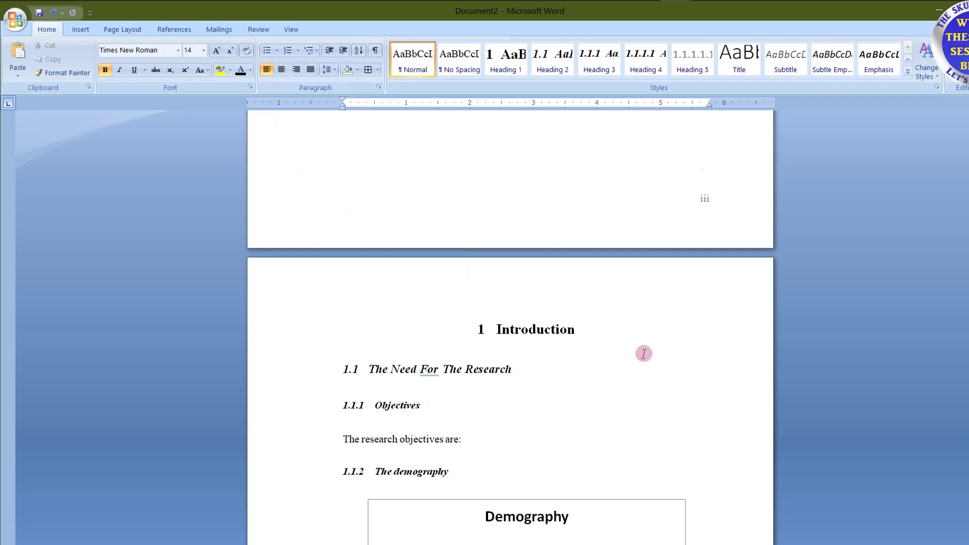
{"action": "scroll", "coordinate": [643, 353], "scroll_direction": "down", "scroll_amount": 18}
{"action": "scroll", "coordinate": [643, 353], "scroll_direction": "down", "scroll_amount": 12}
{"action": "scroll", "coordinate": [644, 354], "scroll_direction": "up", "scroll_amount": 20}
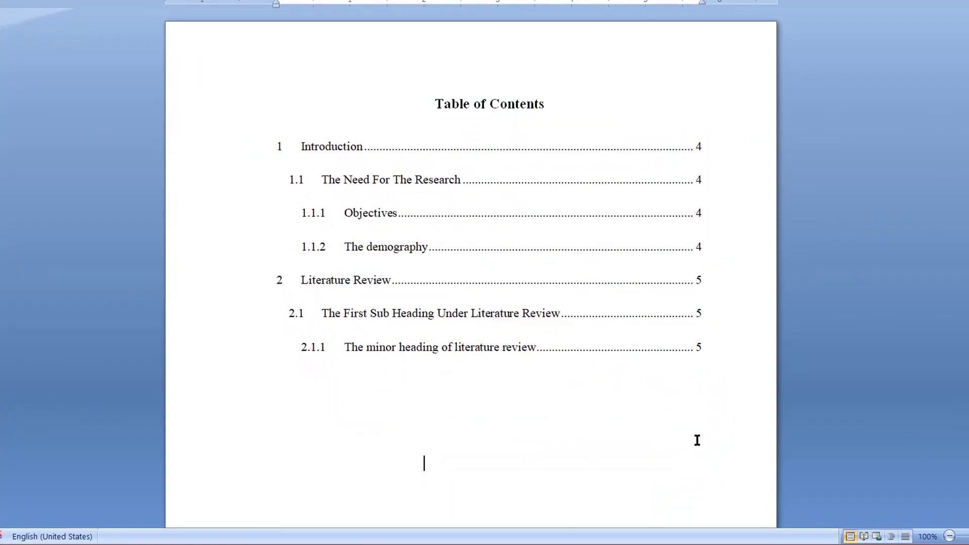
Change the Table of Contents title to UPPERCASE
{"action": "left_click", "coordinate": [364, 134]}
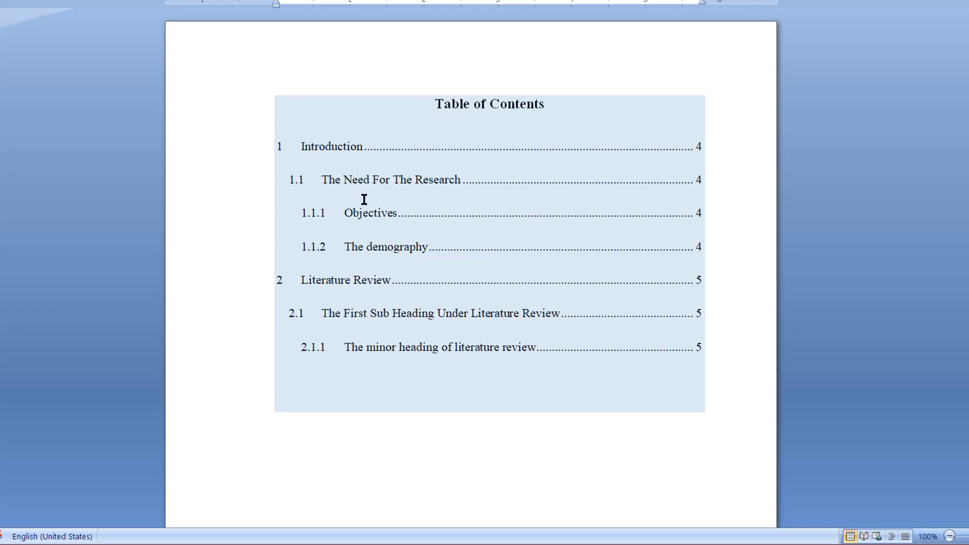
{"action": "key", "text": "ctrl+End"}
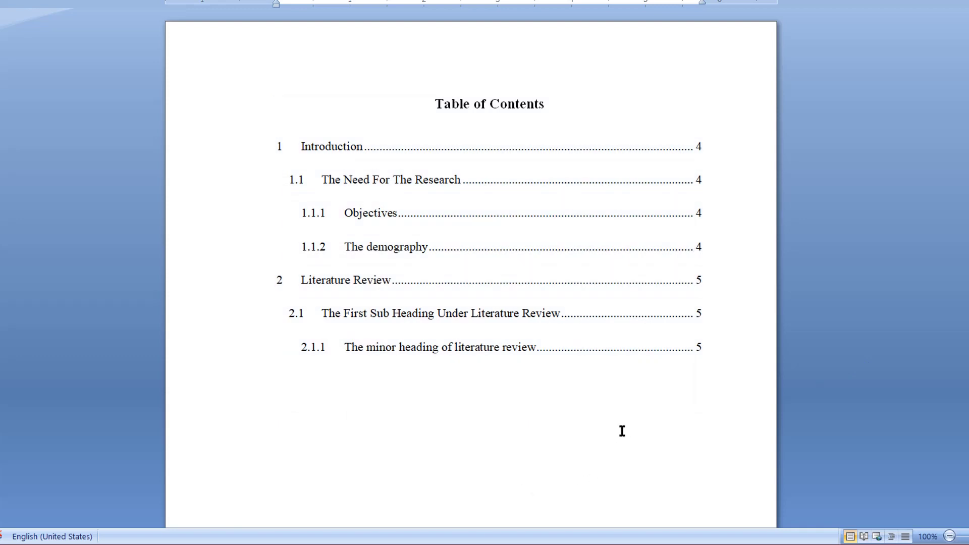
{"action": "left_click", "coordinate": [534, 282]}
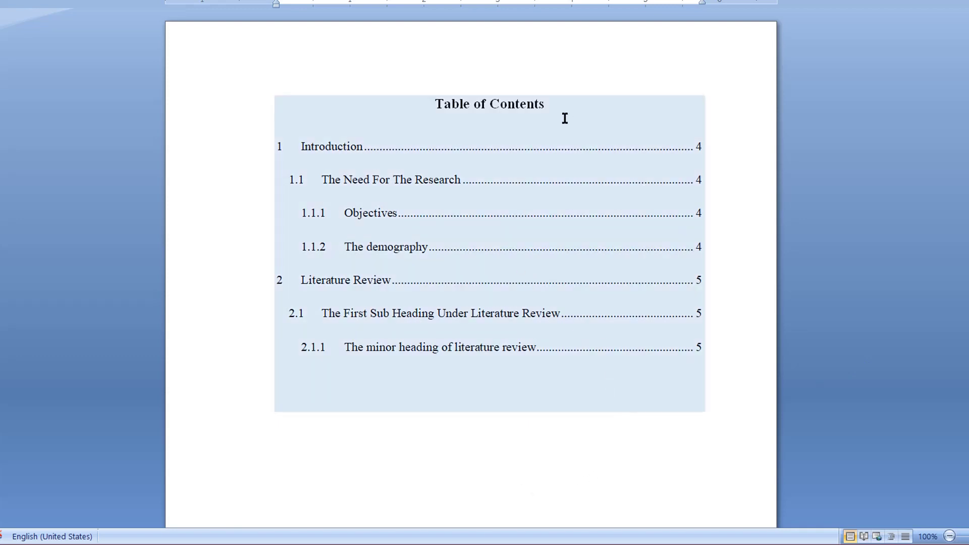
{"action": "left_click_drag", "start_coordinate": [562, 111], "coordinate": [420, 104]}
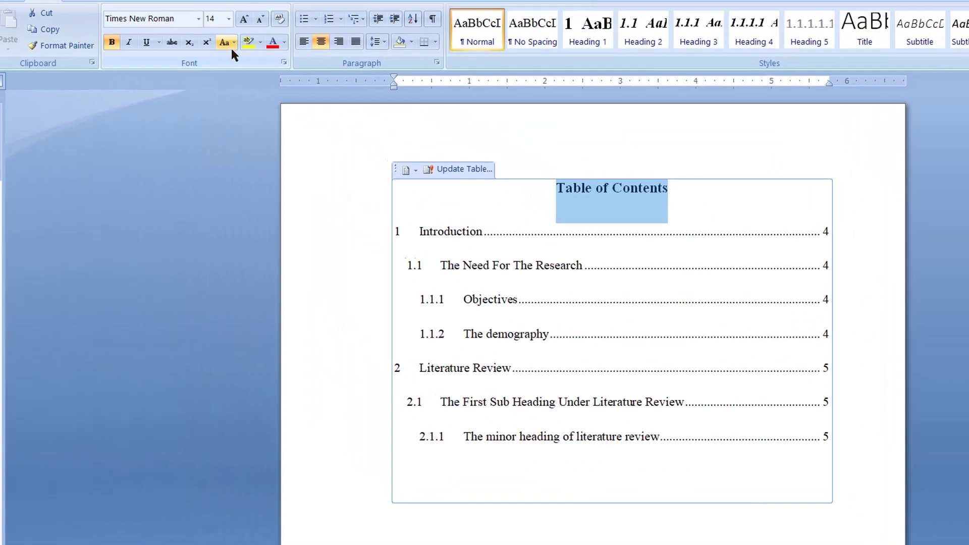
{"action": "left_click", "coordinate": [243, 54]}
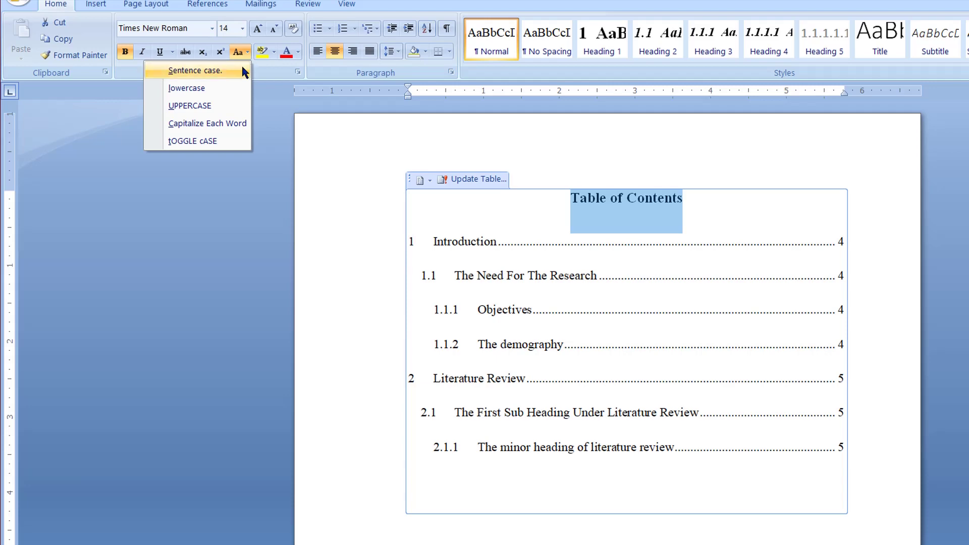
{"action": "left_click", "coordinate": [232, 106]}
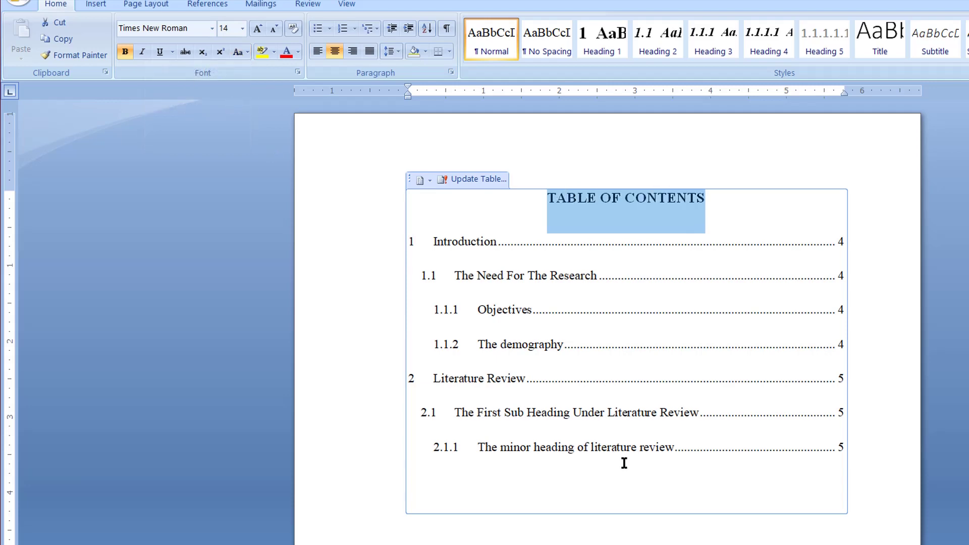
{"action": "left_click", "coordinate": [670, 543]}
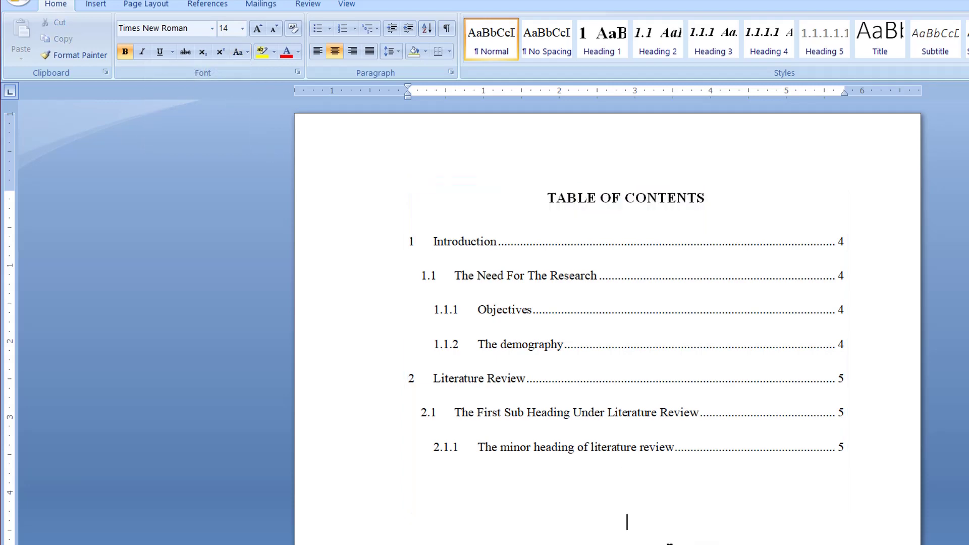
Change the List of figures and List of tables titles to UPPERCASE
{"action": "scroll", "coordinate": [669, 543], "scroll_direction": "down", "scroll_amount": 12}
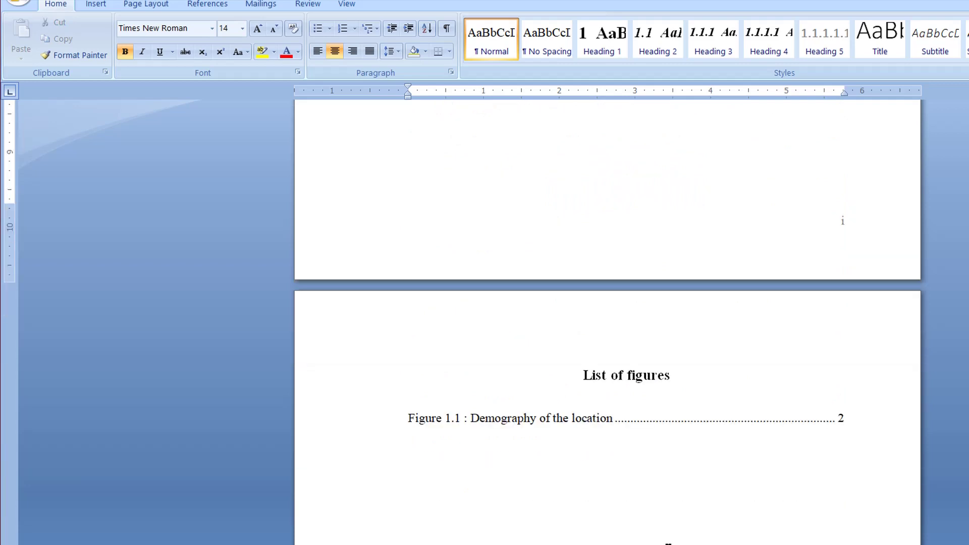
{"action": "triple_click", "coordinate": [684, 370]}
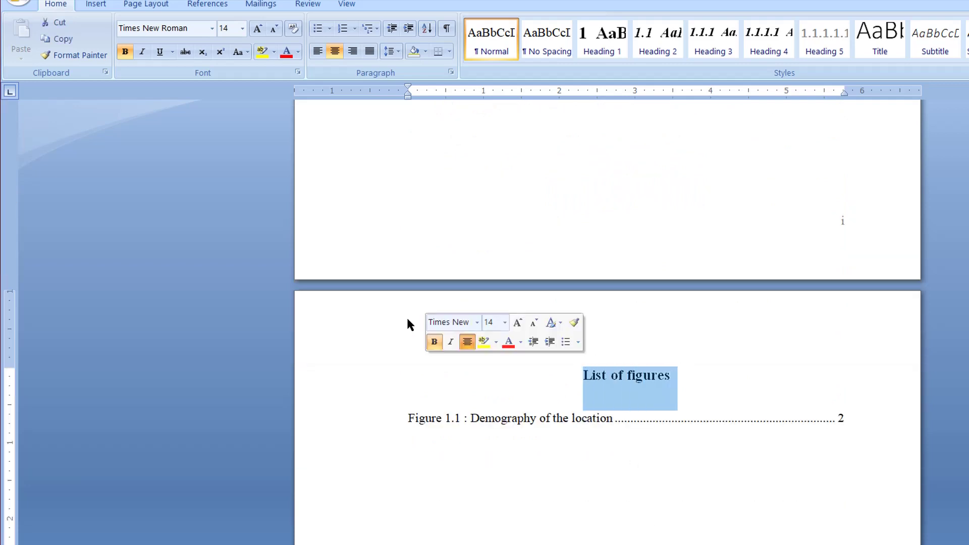
{"action": "left_click", "coordinate": [238, 51]}
{"action": "left_click", "coordinate": [201, 105]}
{"action": "left_click", "coordinate": [621, 488]}
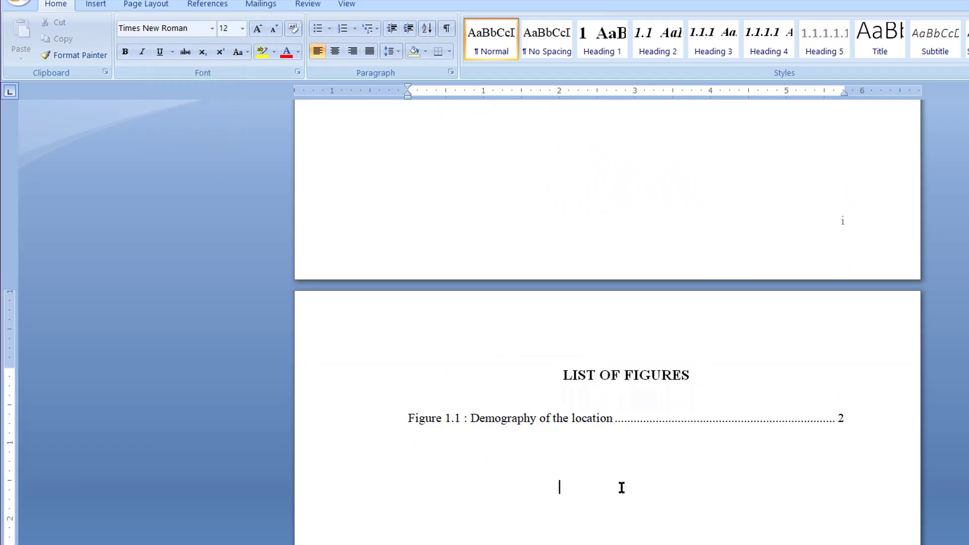
{"action": "scroll", "coordinate": [621, 487], "scroll_direction": "down", "scroll_amount": 12}
{"action": "left_click_drag", "start_coordinate": [672, 476], "coordinate": [586, 474]}
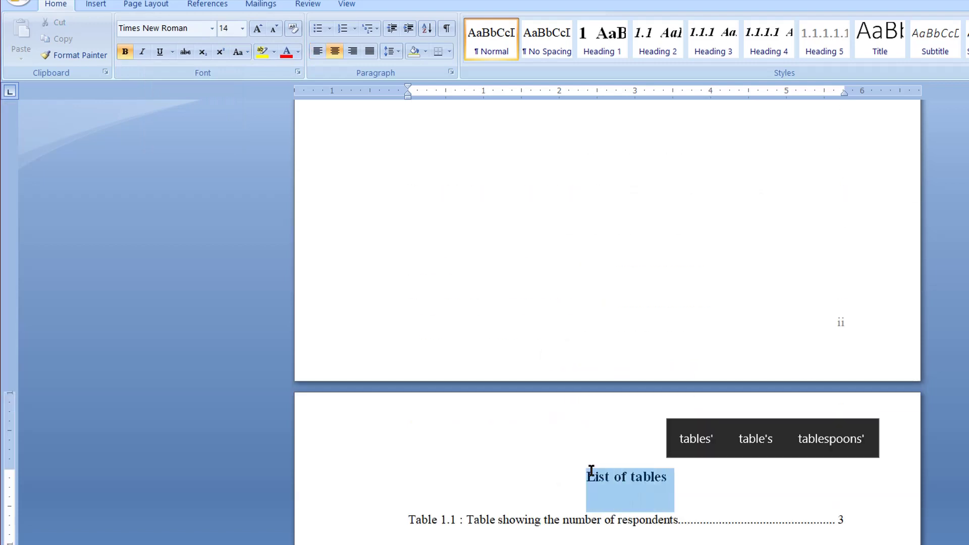
{"action": "left_click", "coordinate": [246, 53]}
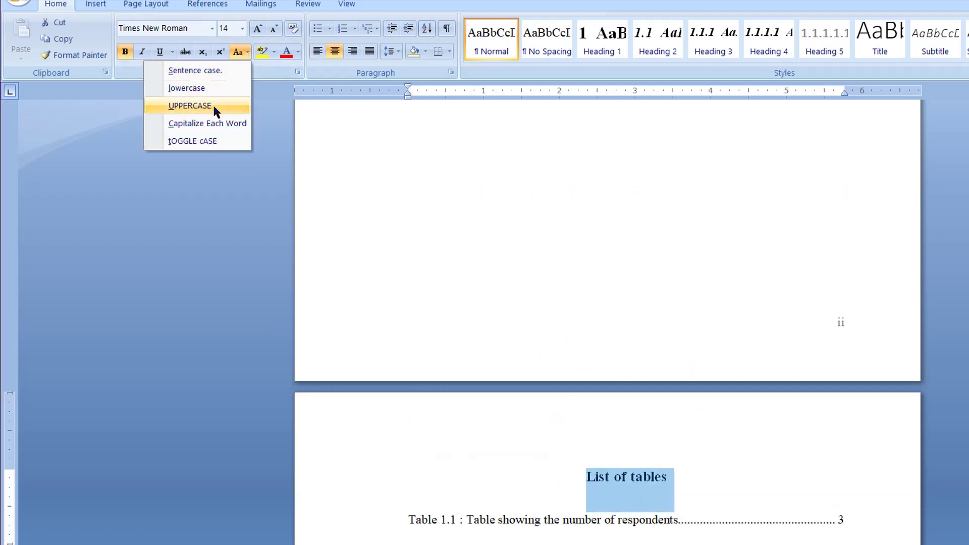
{"action": "left_click", "coordinate": [211, 105]}
{"action": "scroll", "coordinate": [616, 302], "scroll_direction": "down", "scroll_amount": 12}
Make the Introduction heading UPPERCASE and title-case 'The Demography'
{"action": "scroll", "coordinate": [617, 296], "scroll_direction": "down", "scroll_amount": 3}
{"action": "left_click_drag", "start_coordinate": [684, 307], "coordinate": [590, 303]}
{"action": "left_click", "coordinate": [240, 53]}
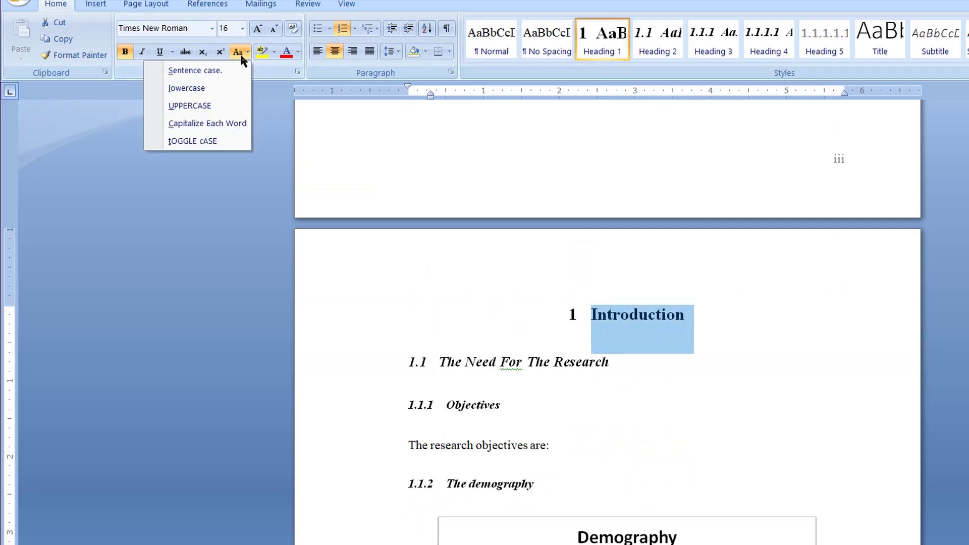
{"action": "left_click", "coordinate": [211, 103]}
{"action": "scroll", "coordinate": [731, 347], "scroll_direction": "down", "scroll_amount": 3}
{"action": "left_click", "coordinate": [750, 344]}
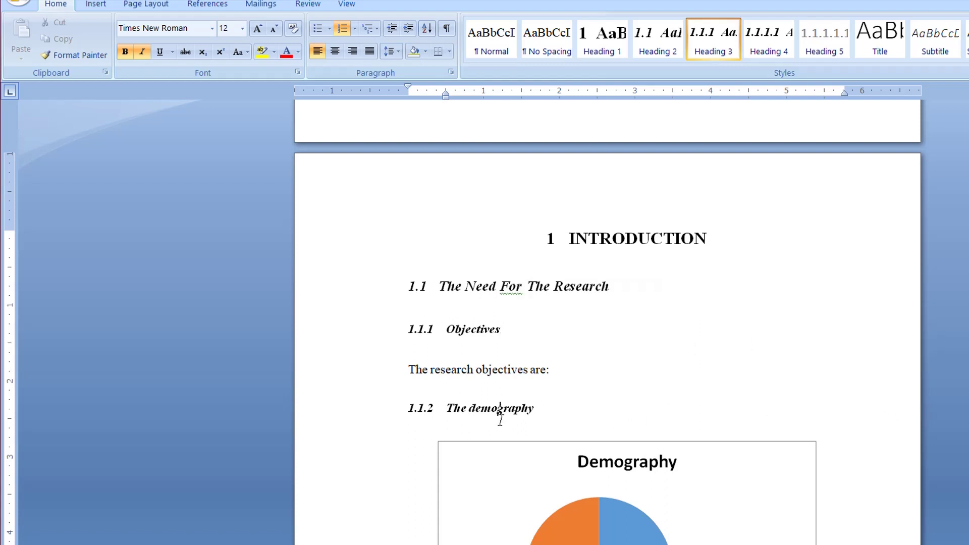
{"action": "left_click_drag", "start_coordinate": [538, 418], "coordinate": [446, 419]}
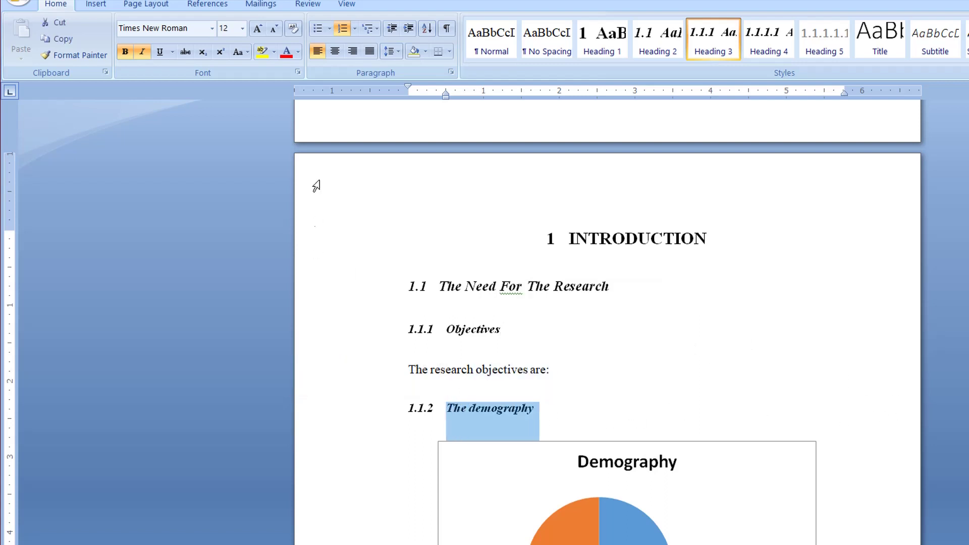
{"action": "left_click", "coordinate": [247, 49]}
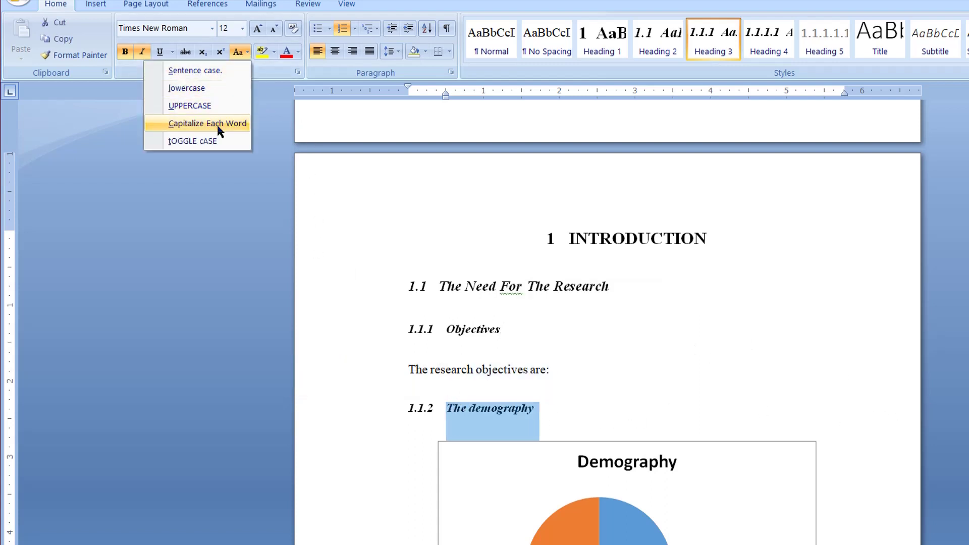
{"action": "left_click", "coordinate": [217, 125]}
{"action": "scroll", "coordinate": [789, 341], "scroll_direction": "down", "scroll_amount": 15}
Make Literature Review UPPERCASE and title-case 'The Minor Heading Of Literature Review'
{"action": "left_click_drag", "start_coordinate": [704, 341], "coordinate": [570, 338]}
{"action": "left_click", "coordinate": [247, 51]}
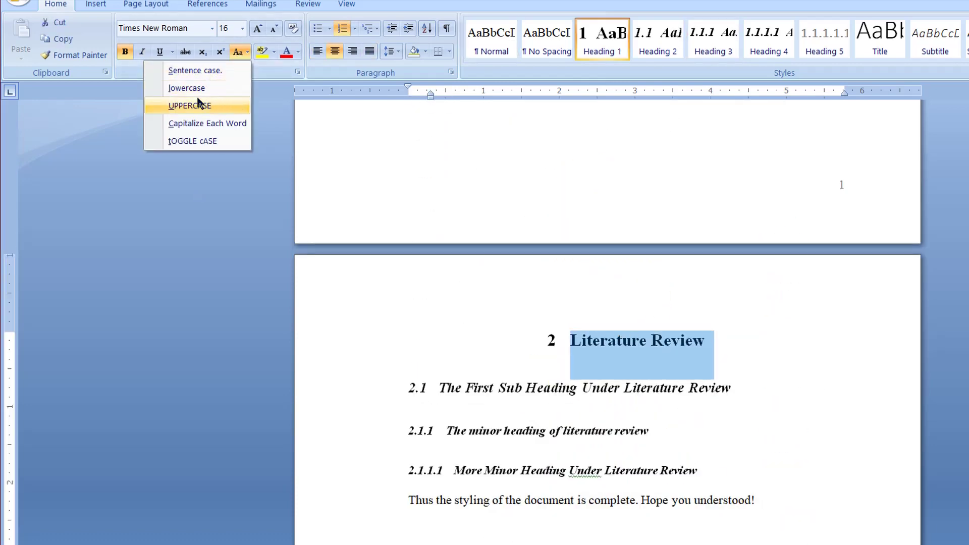
{"action": "left_click", "coordinate": [199, 104]}
{"action": "left_click_drag", "start_coordinate": [673, 438], "coordinate": [455, 429]}
{"action": "left_click", "coordinate": [240, 51]}
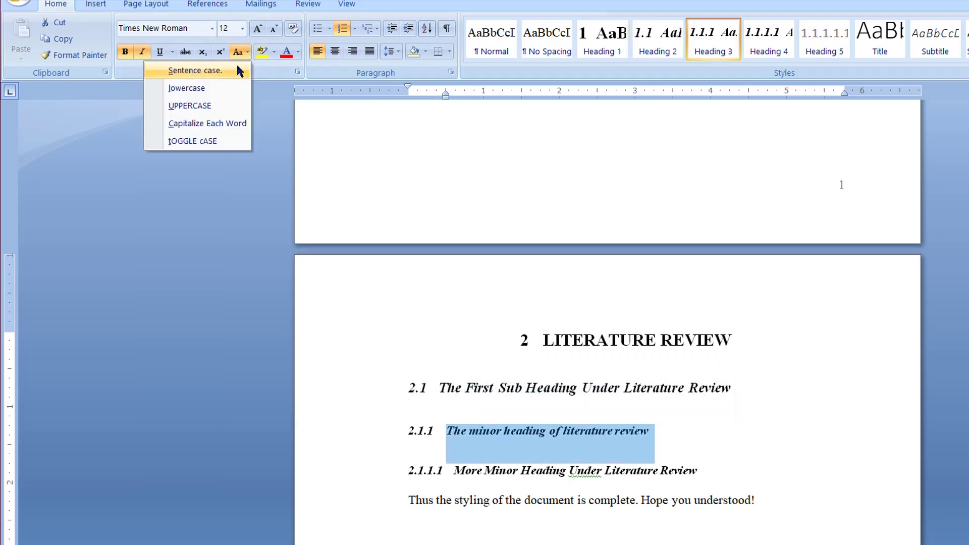
{"action": "left_click", "coordinate": [230, 123]}
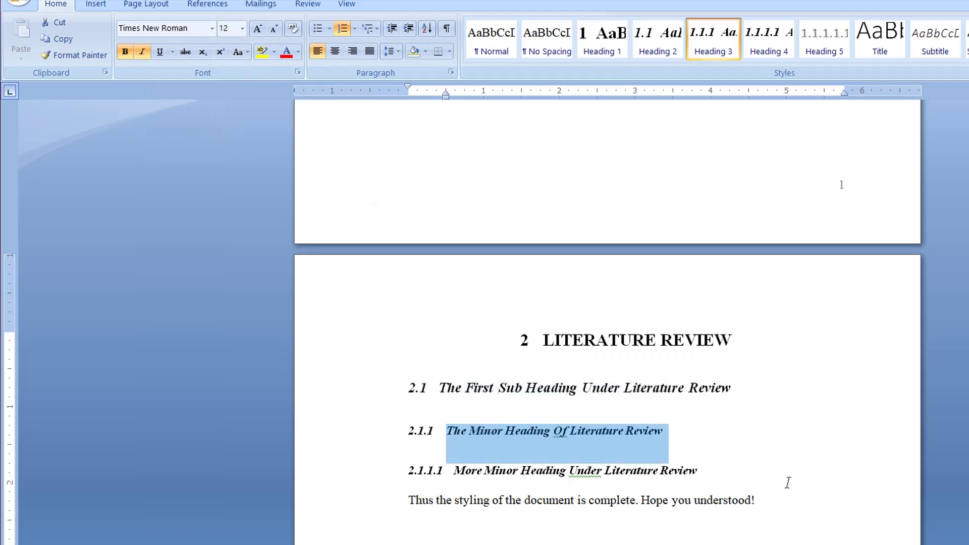
{"action": "left_click", "coordinate": [627, 497]}
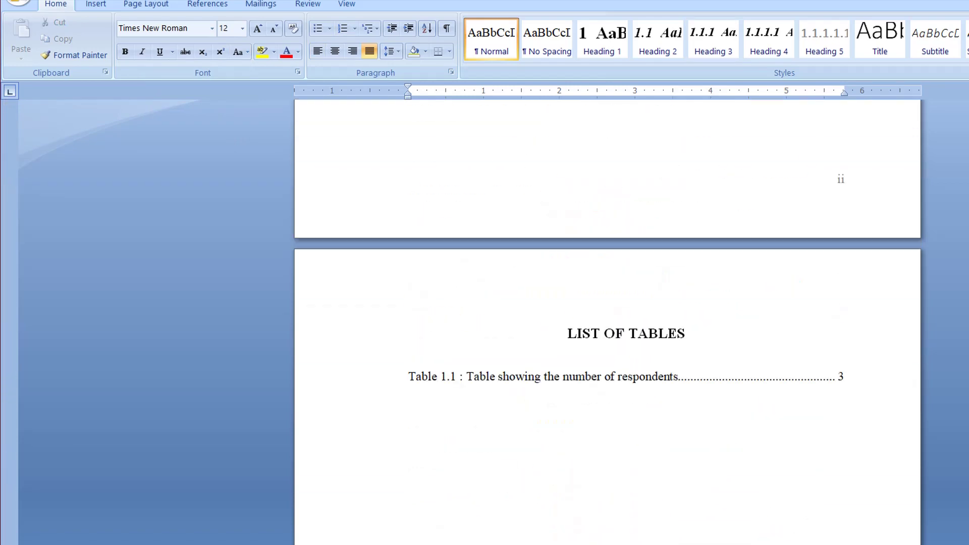
Update the entire table of contents so INTRODUCTION shows page 1 and LITERATURE REVIEW page 2
{"action": "scroll", "coordinate": [615, 457], "scroll_direction": "up", "scroll_amount": 20}
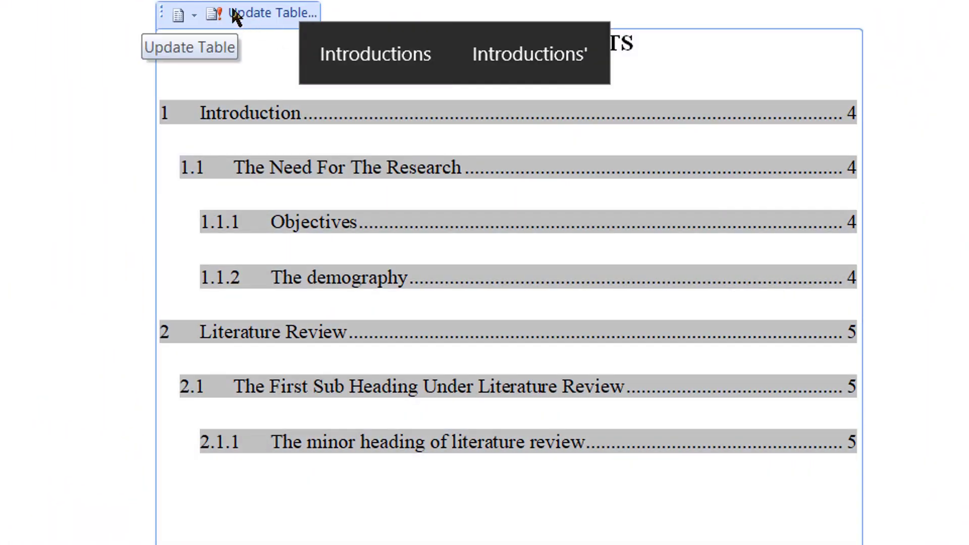
{"action": "left_click", "coordinate": [237, 15]}
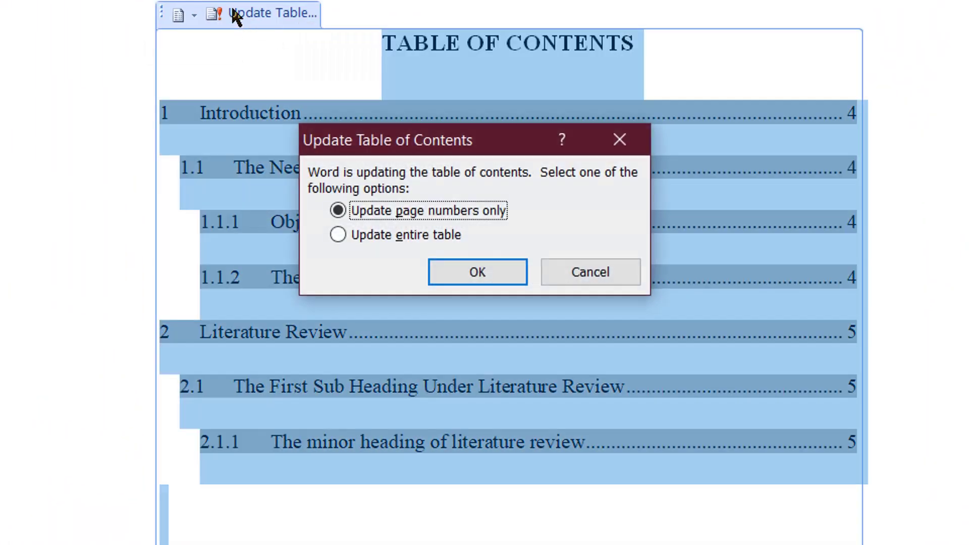
{"action": "left_click", "coordinate": [383, 235]}
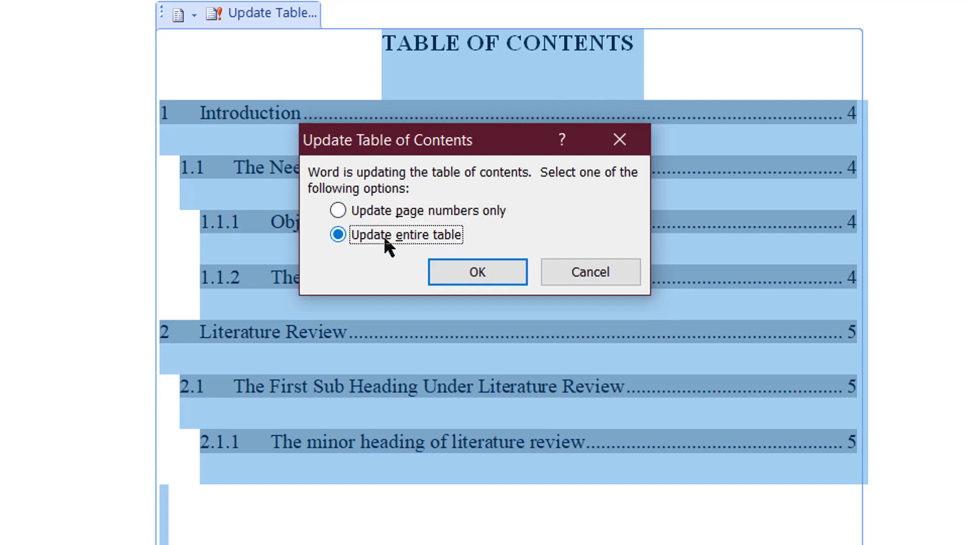
{"action": "left_click", "coordinate": [461, 279]}
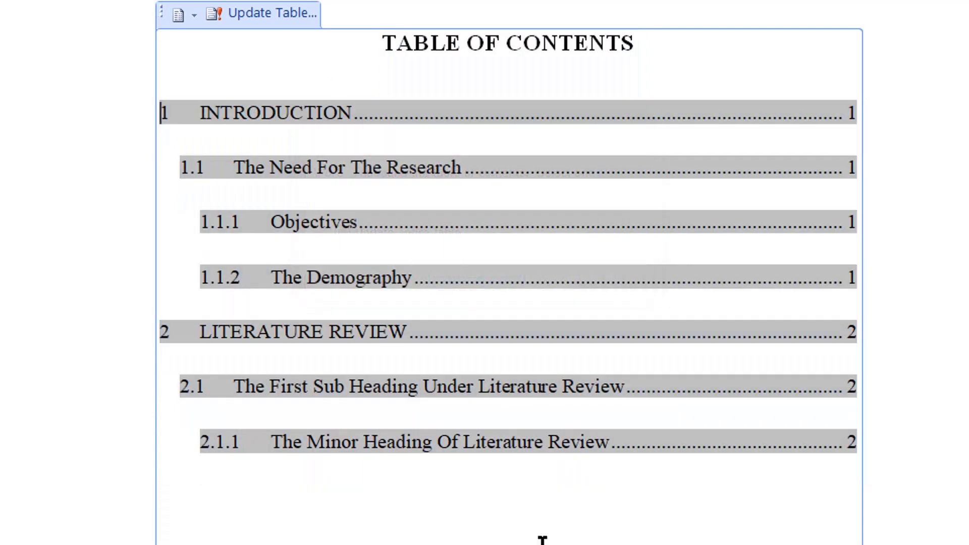